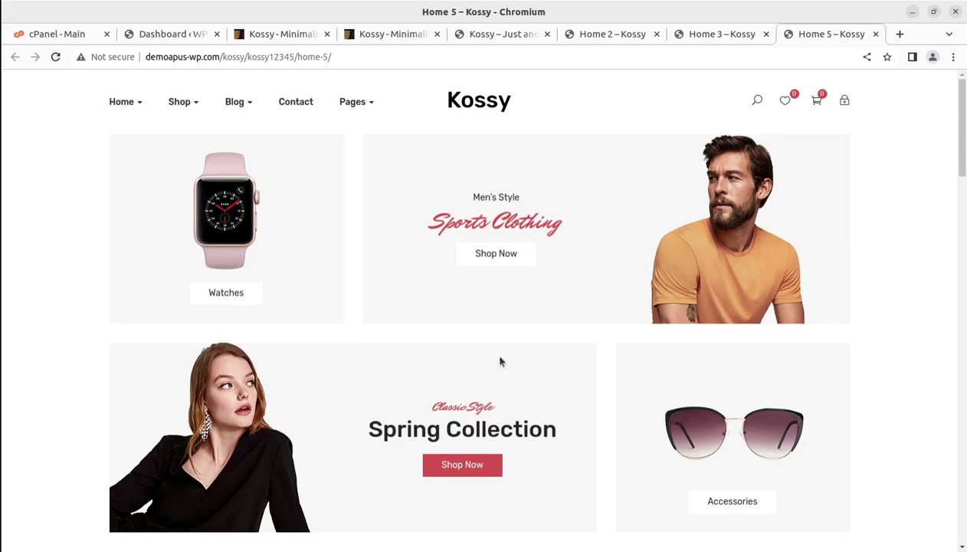
- Scroll through the Kossy demo's main, Home 2, Home 3 and Home 5 layouts
{"action": "scroll", "coordinate": [510, 334], "scroll_direction": "down", "scroll_amount": 2}
{"action": "scroll", "coordinate": [509, 336], "scroll_direction": "down", "scroll_amount": 5}
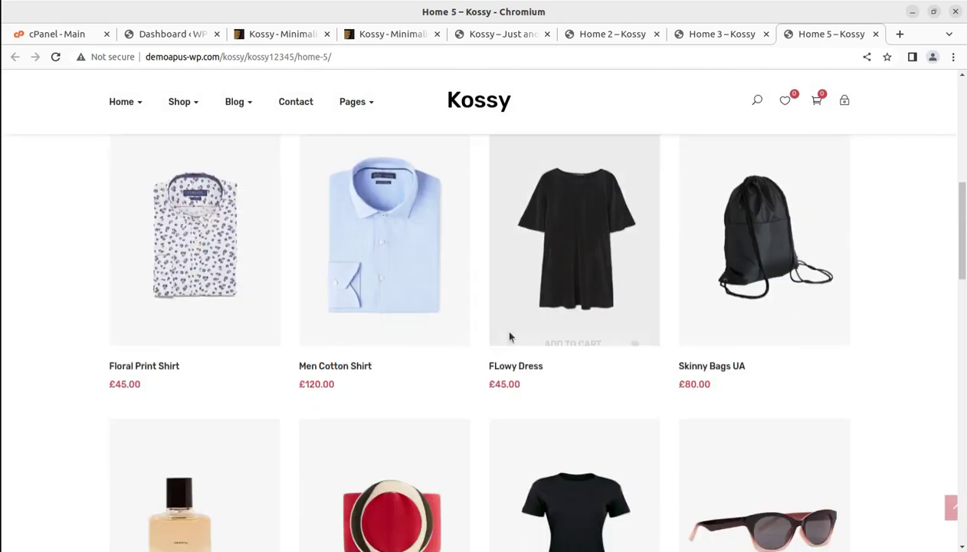
{"action": "scroll", "coordinate": [510, 335], "scroll_direction": "down", "scroll_amount": 1}
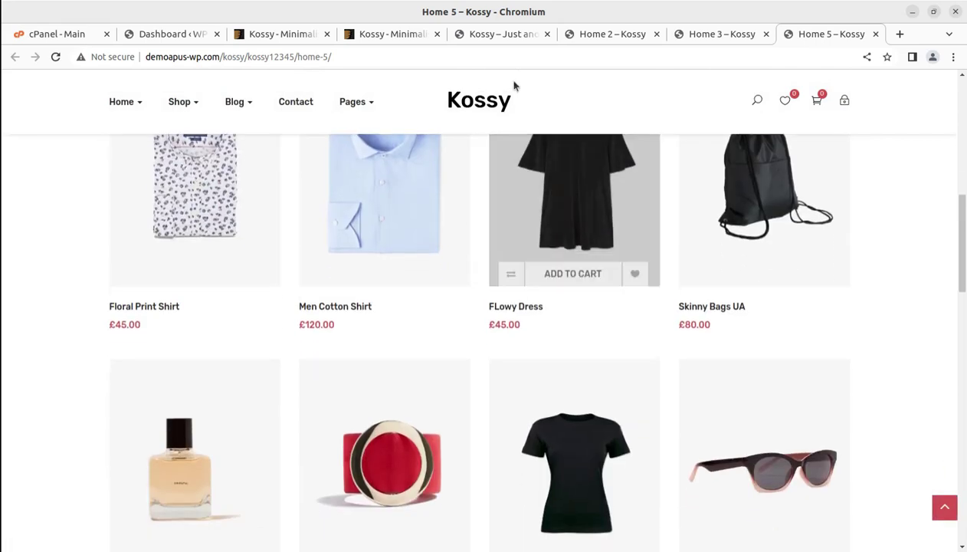
{"action": "left_click", "coordinate": [494, 35]}
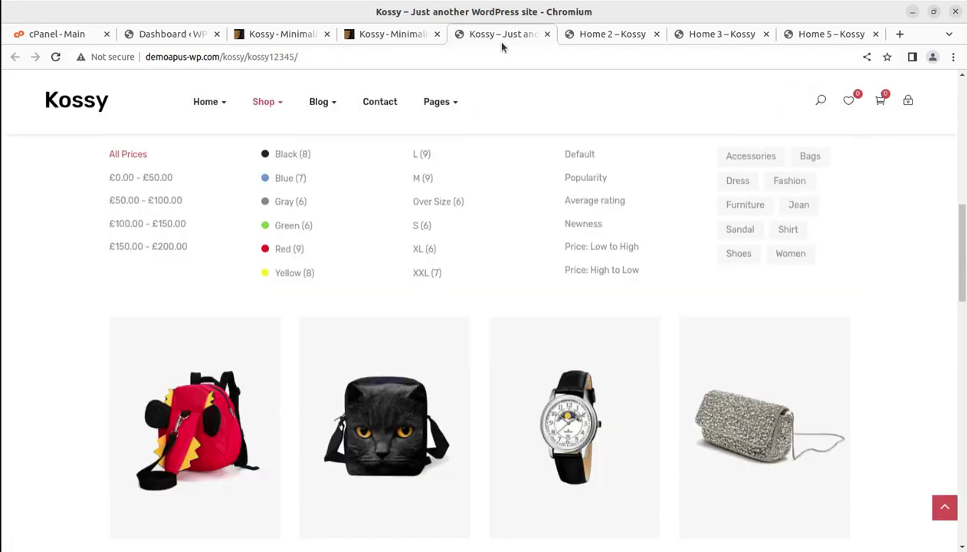
{"action": "scroll", "coordinate": [553, 325], "scroll_direction": "up", "scroll_amount": 10}
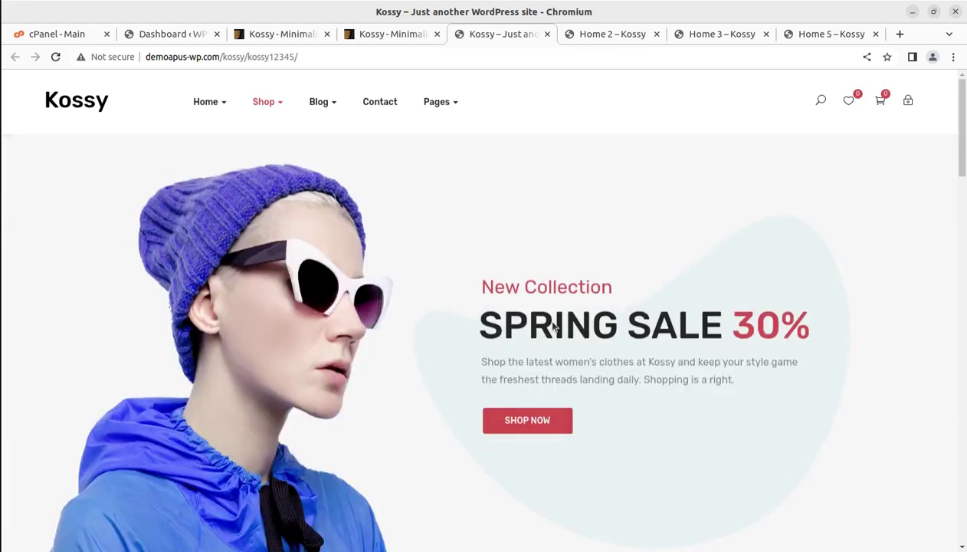
{"action": "left_click", "coordinate": [596, 34]}
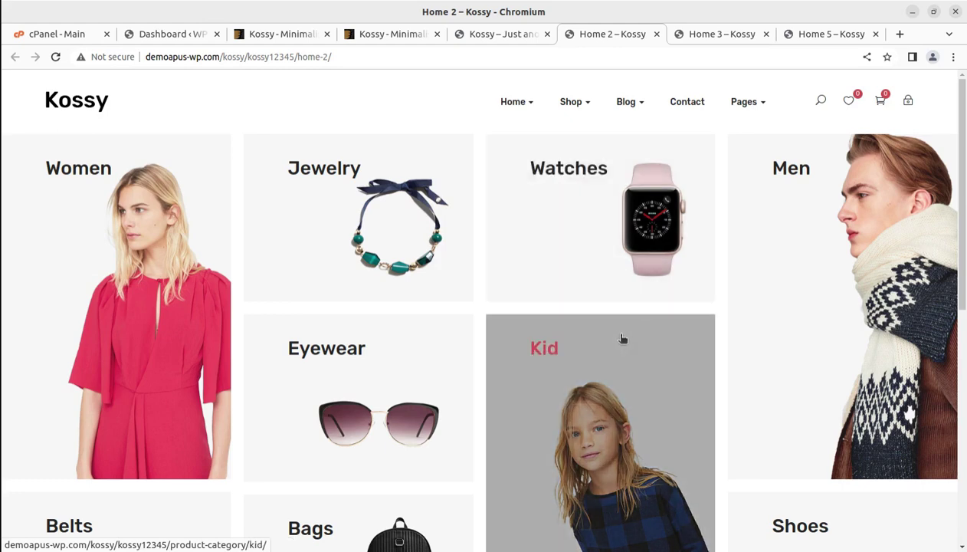
{"action": "left_click", "coordinate": [709, 34]}
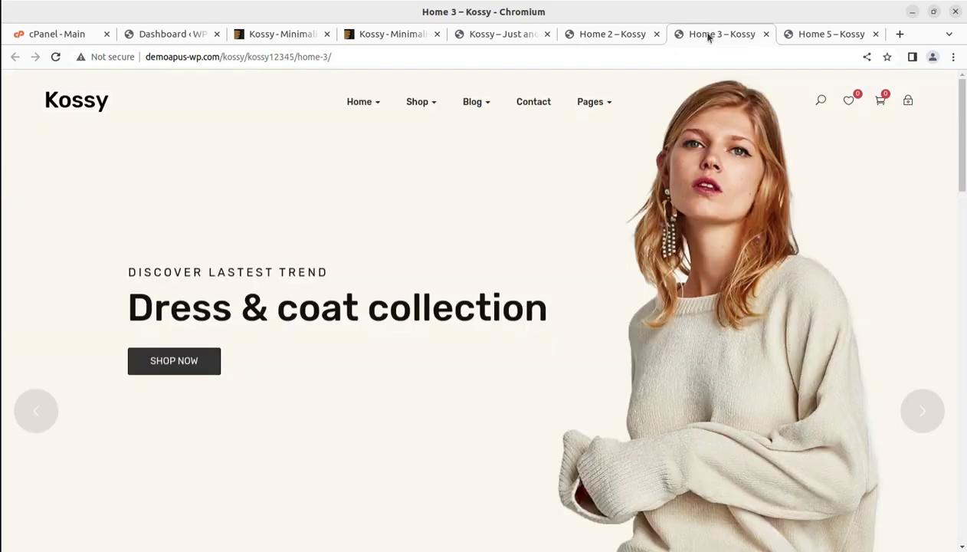
{"action": "scroll", "coordinate": [460, 374], "scroll_direction": "down", "scroll_amount": 4}
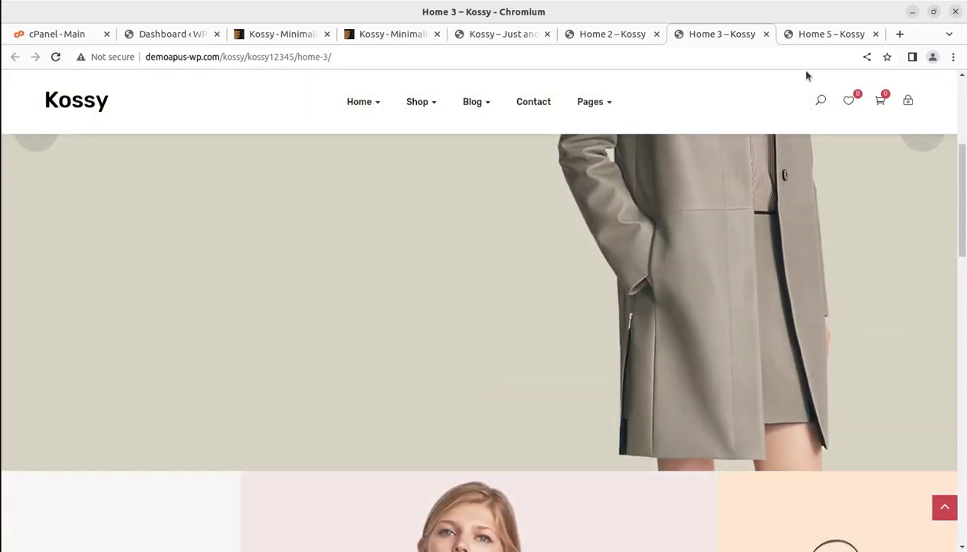
{"action": "left_click", "coordinate": [801, 36]}
{"action": "scroll", "coordinate": [478, 381], "scroll_direction": "up", "scroll_amount": 10}
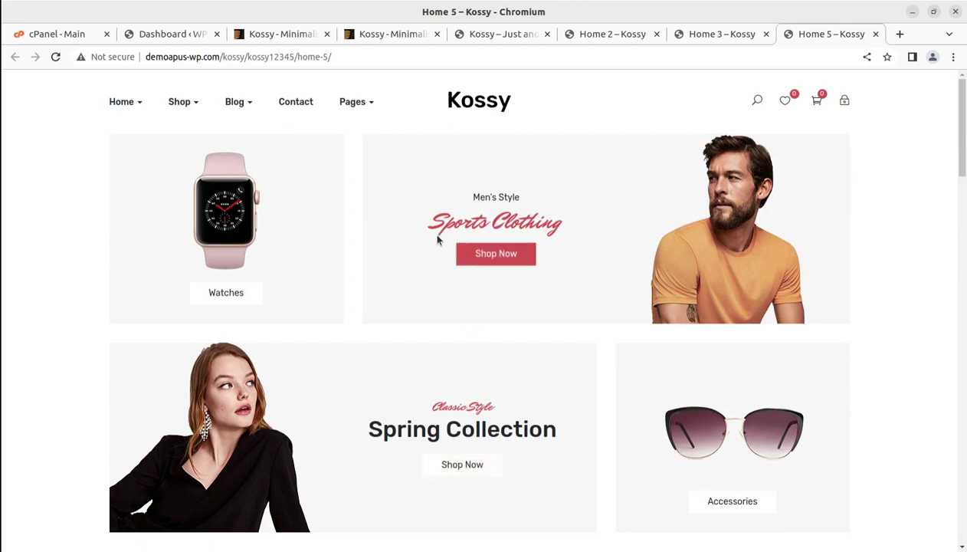
- Glance at the Kossy ThemeForest listing, flip through the demo homes again, then return to it
{"action": "left_click", "coordinate": [306, 35]}
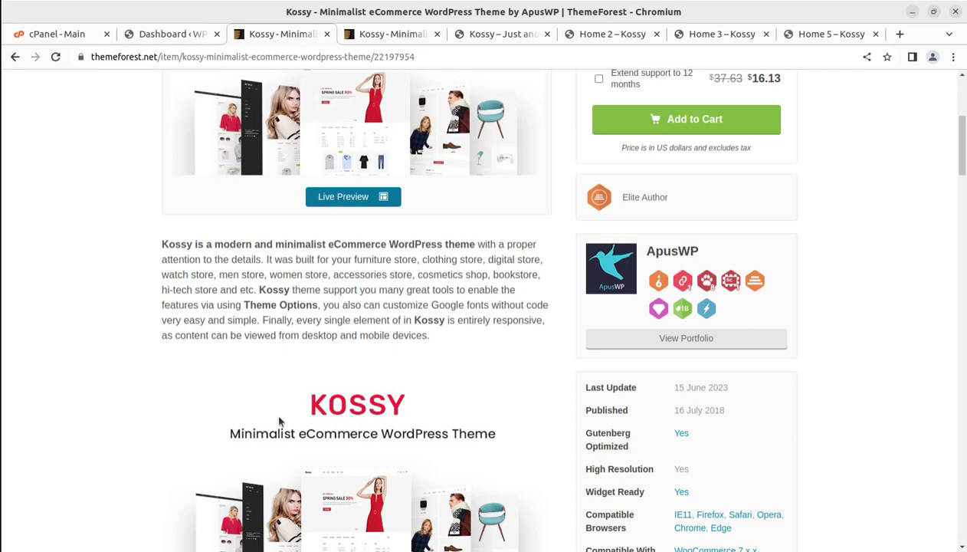
{"action": "scroll", "coordinate": [279, 421], "scroll_direction": "up", "scroll_amount": 5}
{"action": "left_click", "coordinate": [479, 34]}
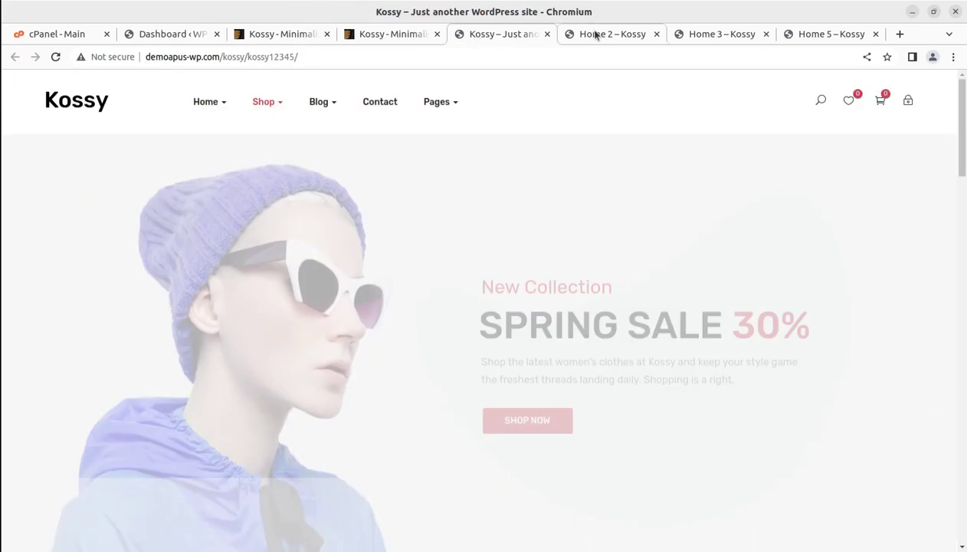
{"action": "left_click", "coordinate": [596, 35]}
{"action": "left_click", "coordinate": [697, 35]}
{"action": "left_click", "coordinate": [818, 35]}
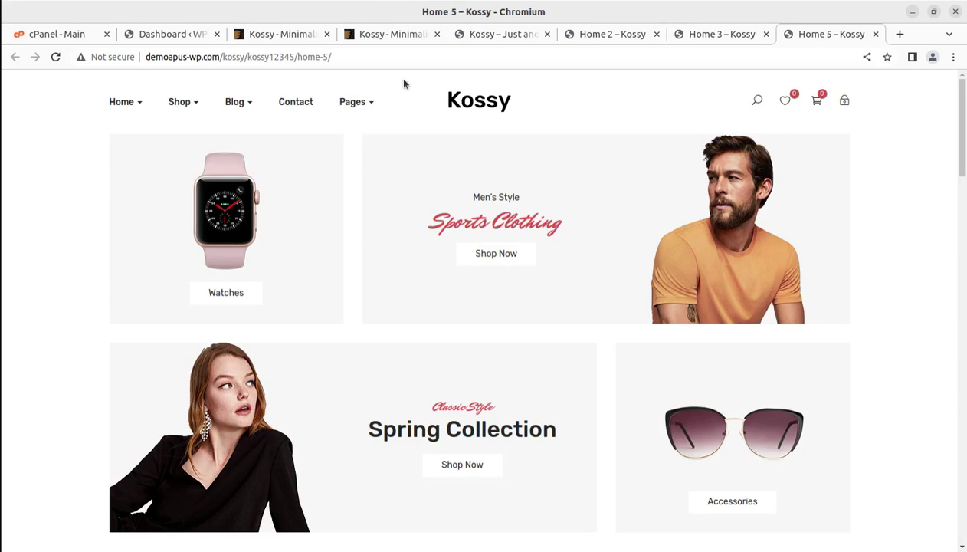
{"action": "left_click", "coordinate": [277, 35]}
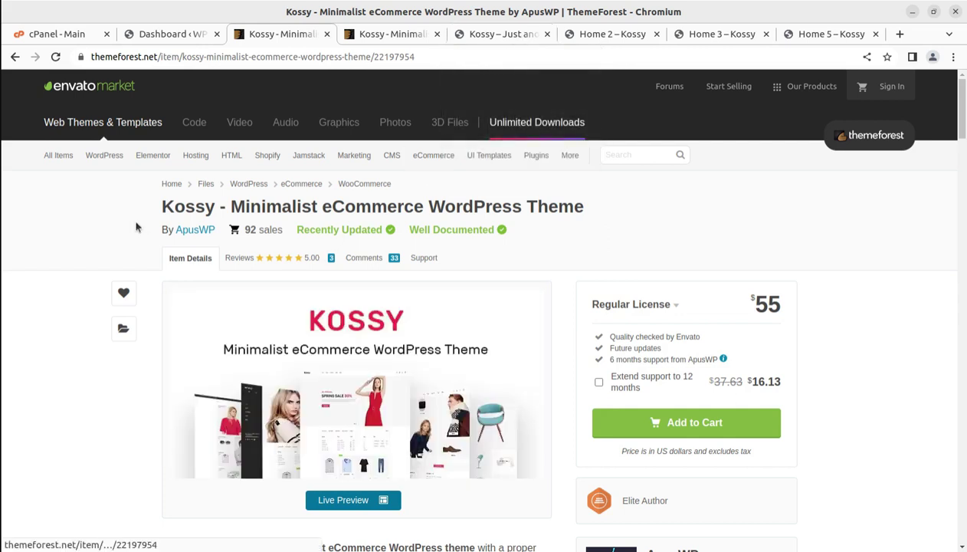
- Highlight the listing title, the 16 July 2018 publish date and the 15 June 2023 update date
{"action": "left_click_drag", "start_coordinate": [154, 207], "coordinate": [596, 208]}
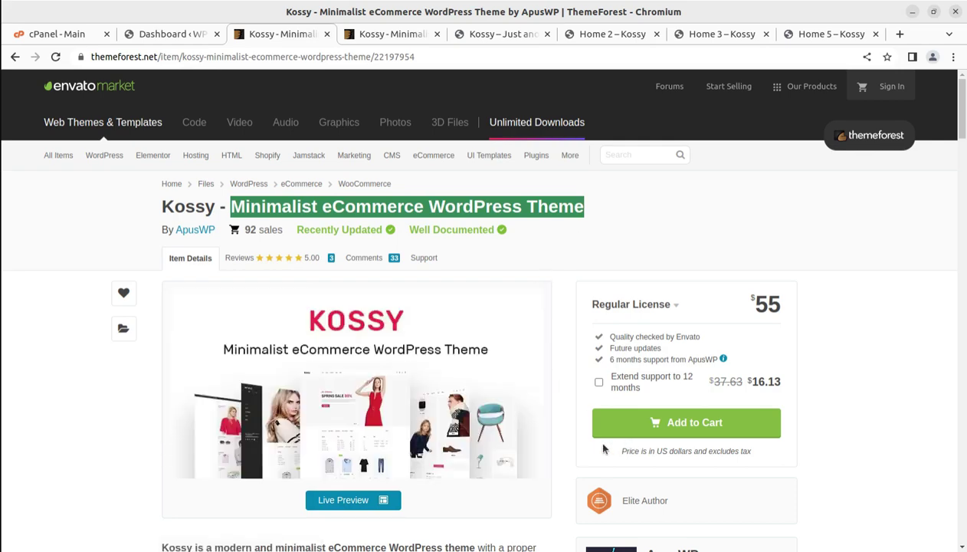
{"action": "scroll", "coordinate": [603, 452], "scroll_direction": "down", "scroll_amount": 3}
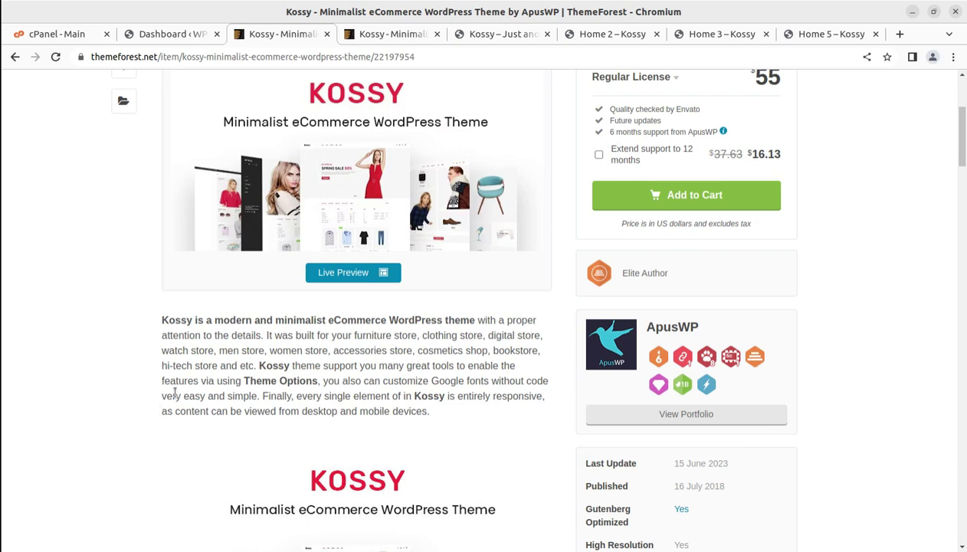
{"action": "scroll", "coordinate": [172, 391], "scroll_direction": "down", "scroll_amount": 4}
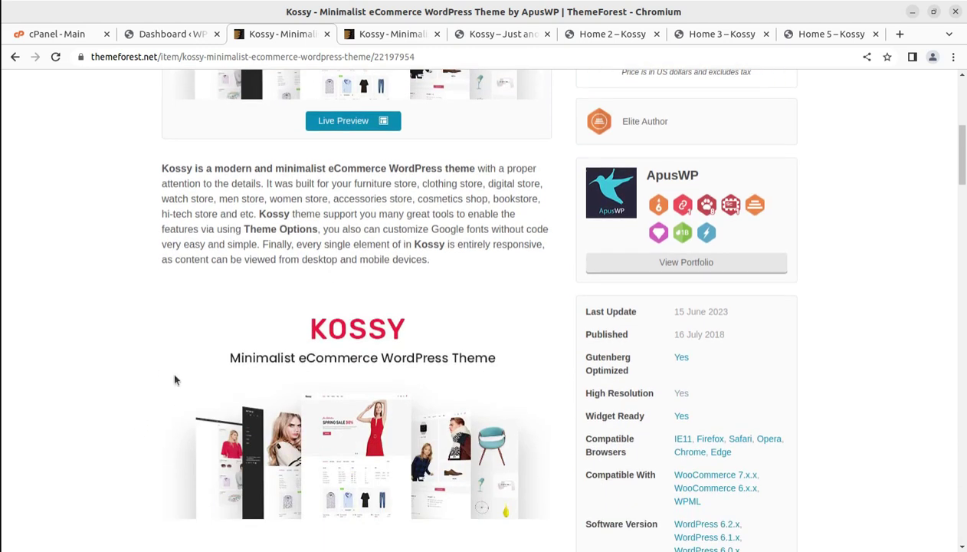
{"action": "left_click_drag", "start_coordinate": [742, 343], "coordinate": [675, 337]}
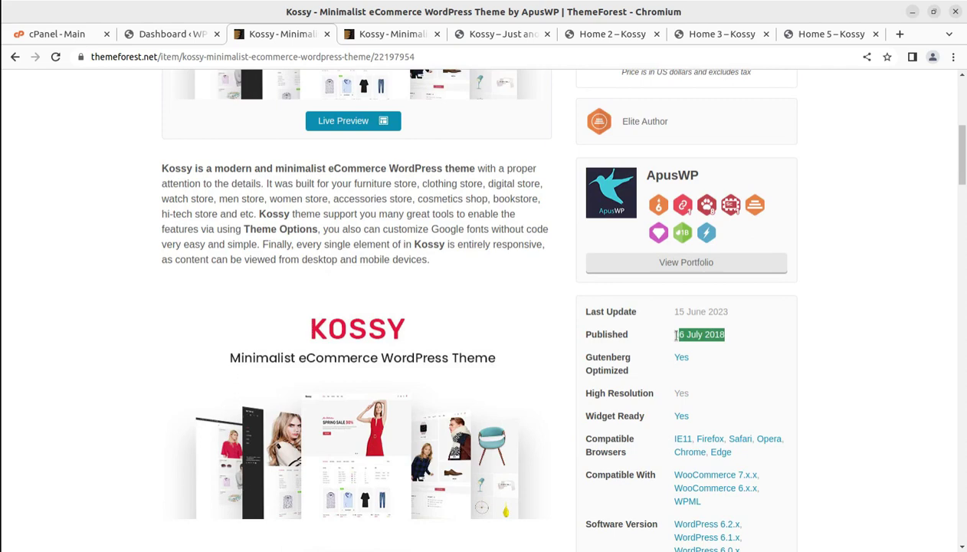
{"action": "left_click_drag", "start_coordinate": [730, 311], "coordinate": [659, 313]}
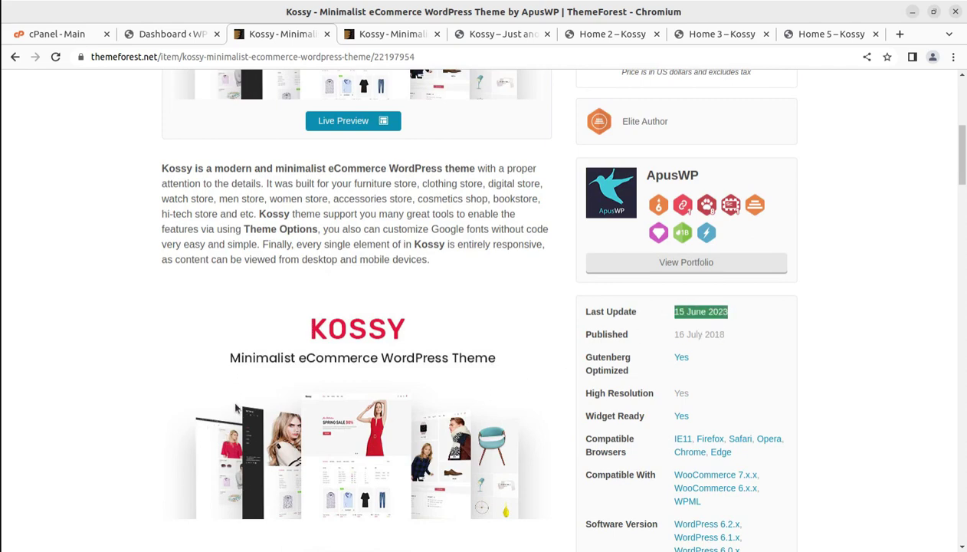
{"action": "scroll", "coordinate": [235, 403], "scroll_direction": "down", "scroll_amount": 3}
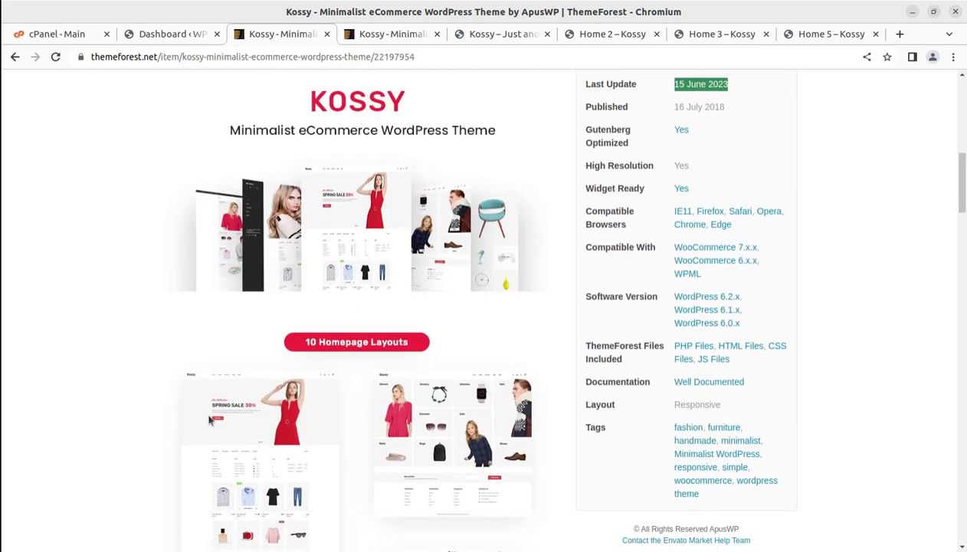
- Return to the Kossy demo shop and scroll down its product grid
{"action": "left_click", "coordinate": [477, 35]}
{"action": "scroll", "coordinate": [465, 399], "scroll_direction": "down", "scroll_amount": 3}
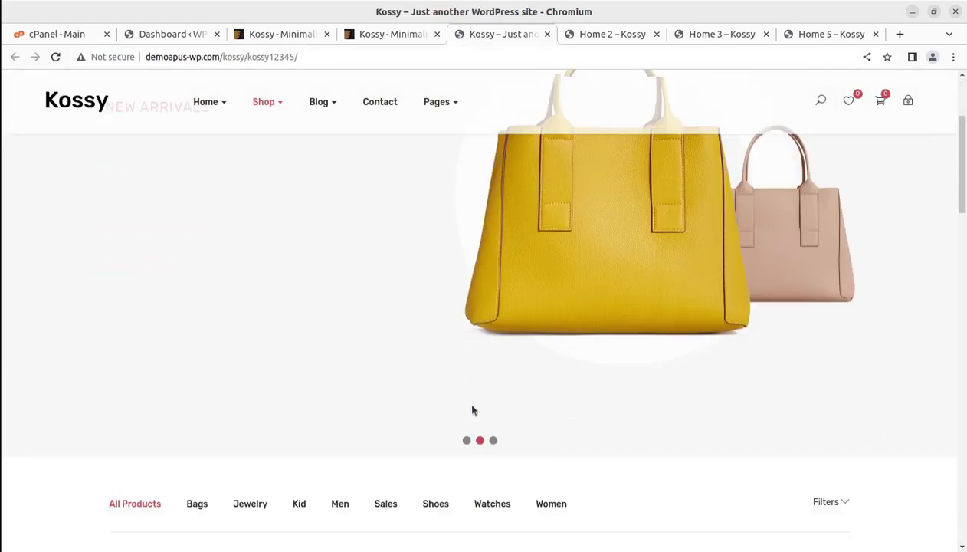
{"action": "scroll", "coordinate": [464, 399], "scroll_direction": "down", "scroll_amount": 5}
{"action": "scroll", "coordinate": [471, 410], "scroll_direction": "down", "scroll_amount": 4}
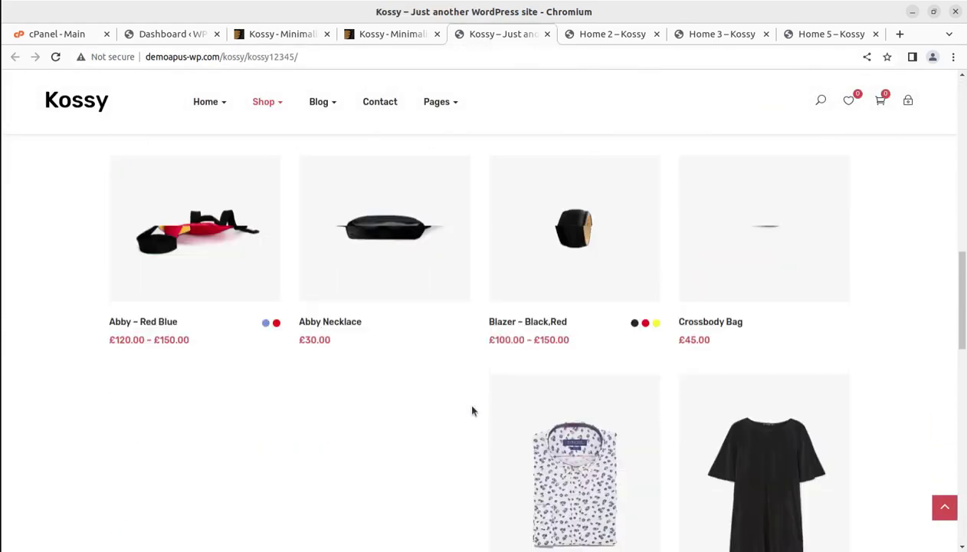
{"action": "scroll", "coordinate": [471, 410], "scroll_direction": "down", "scroll_amount": 2}
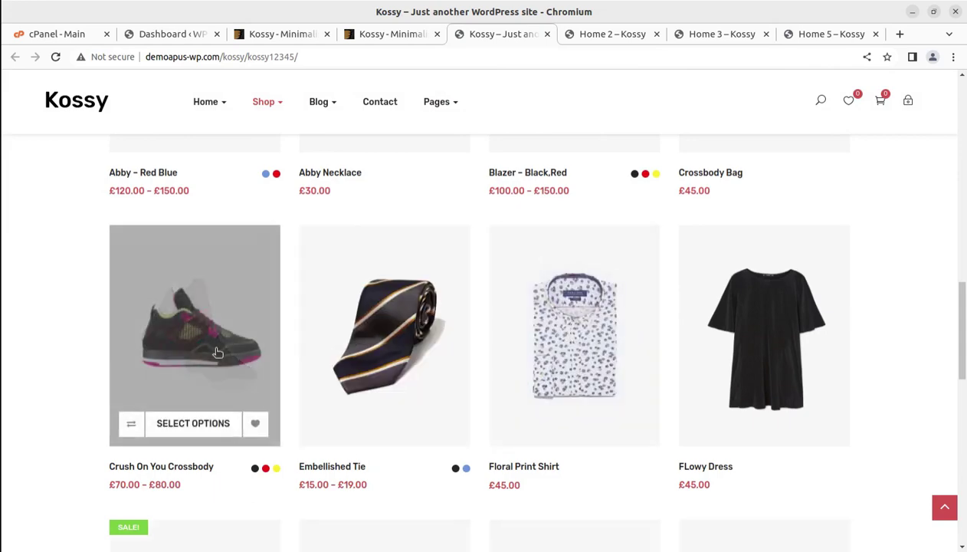
- View the Crush On You Crossbody product page, go back, then switch to the WordPress dashboard
{"action": "left_click", "coordinate": [217, 351]}
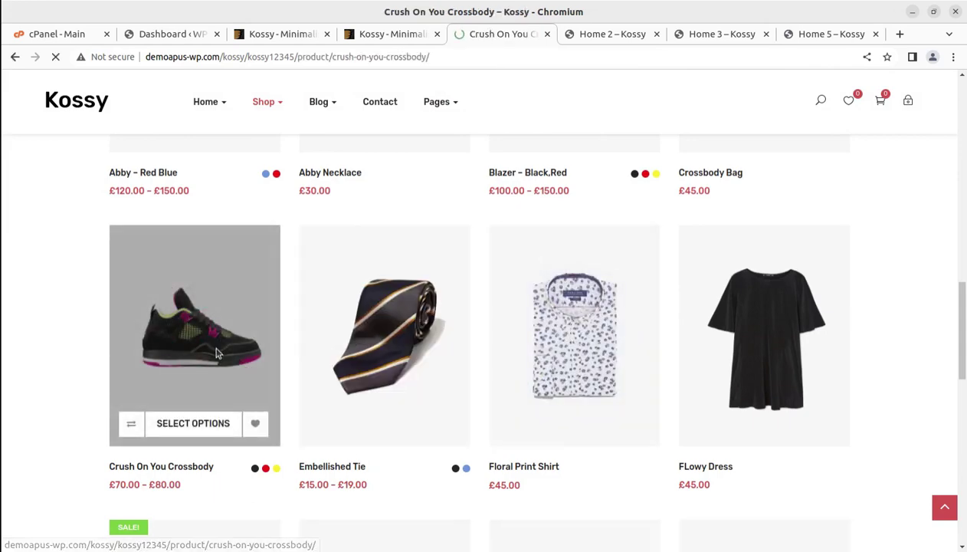
{"action": "scroll", "coordinate": [567, 464], "scroll_direction": "down", "scroll_amount": 10}
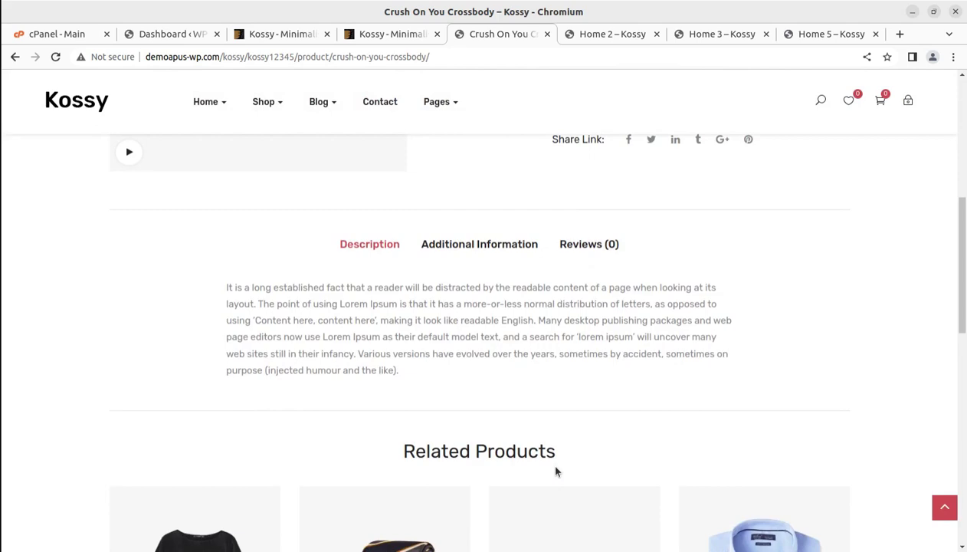
{"action": "scroll", "coordinate": [555, 461], "scroll_direction": "down", "scroll_amount": 10}
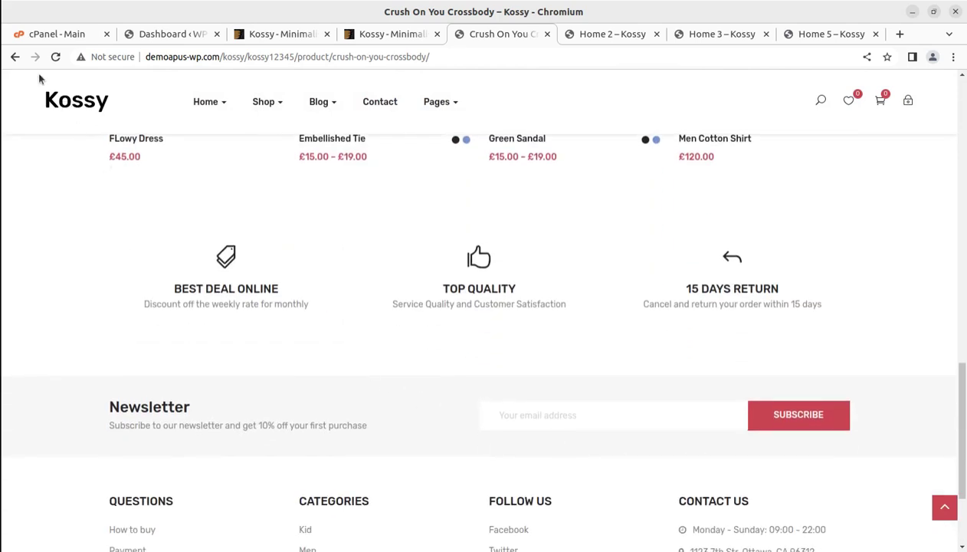
{"action": "left_click", "coordinate": [14, 57]}
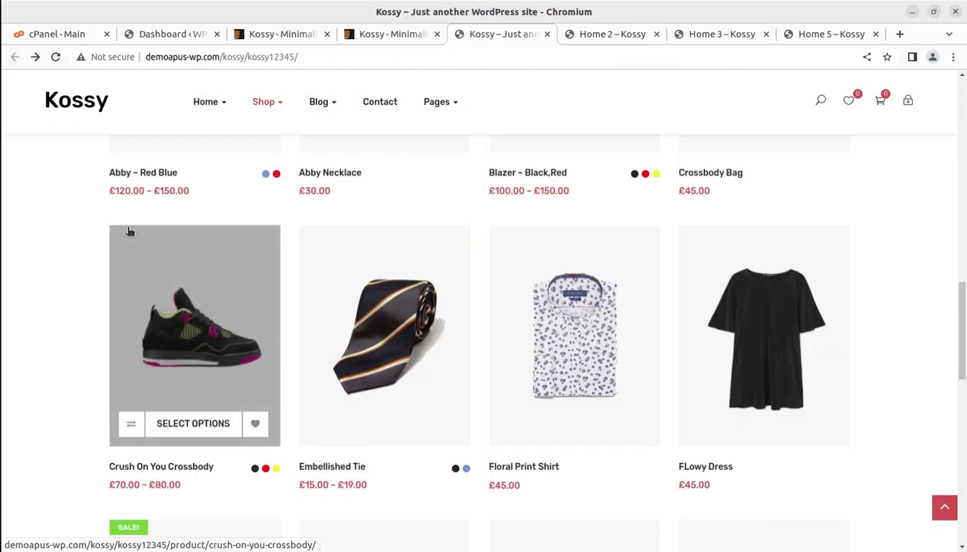
{"action": "mouse_move", "coordinate": [377, 315]}
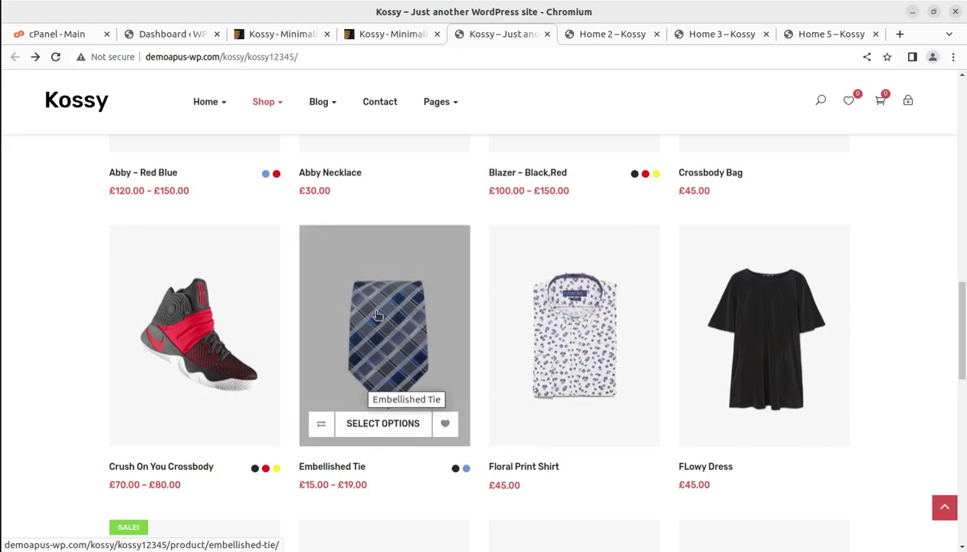
{"action": "scroll", "coordinate": [376, 315], "scroll_direction": "up", "scroll_amount": 10}
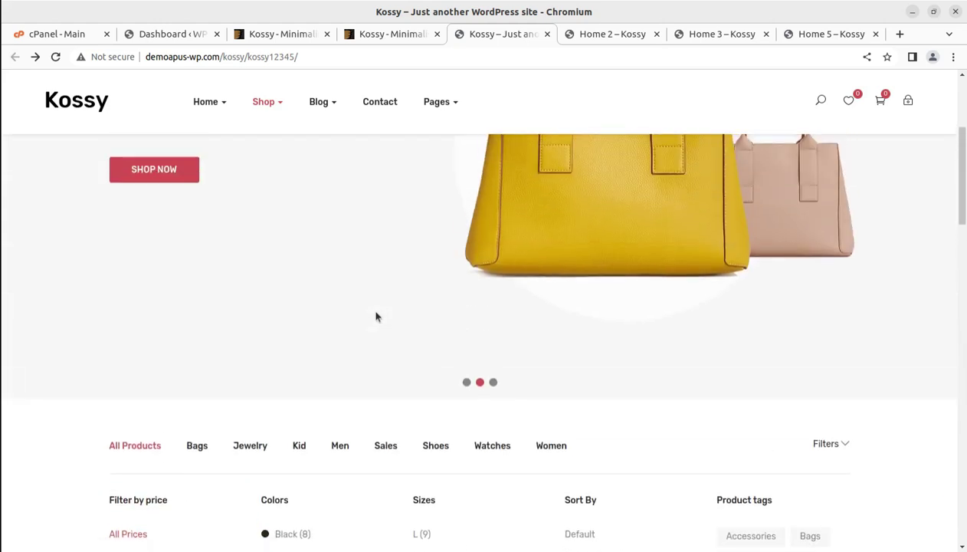
{"action": "scroll", "coordinate": [377, 317], "scroll_direction": "up", "scroll_amount": 3}
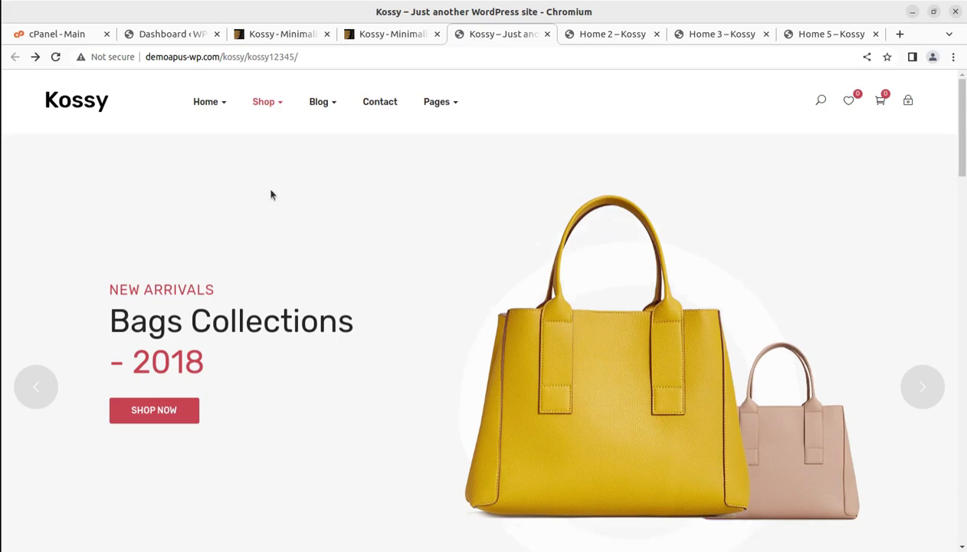
{"action": "left_click", "coordinate": [154, 35]}
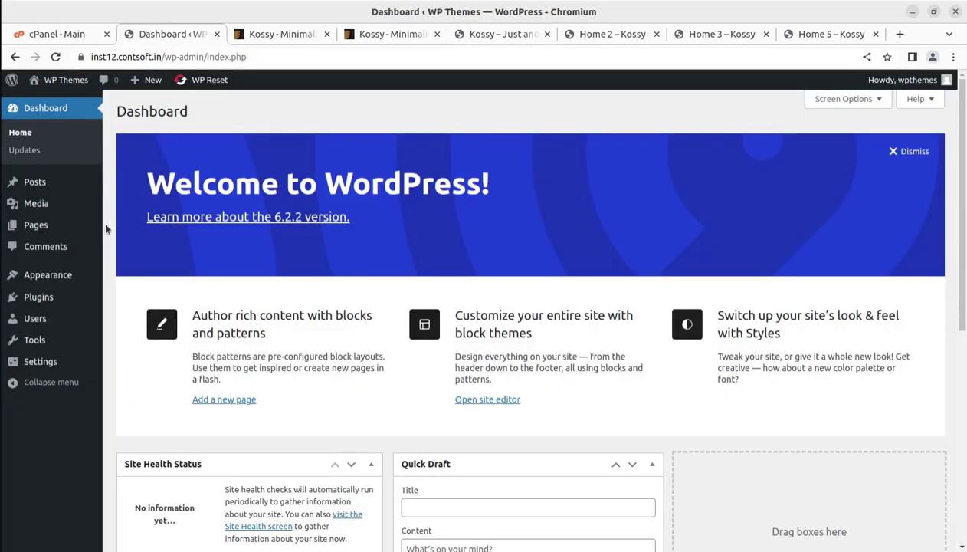
- Look over cPanel's Software tools, then return to the WordPress 6.2.2 dashboard
{"action": "left_click", "coordinate": [52, 34]}
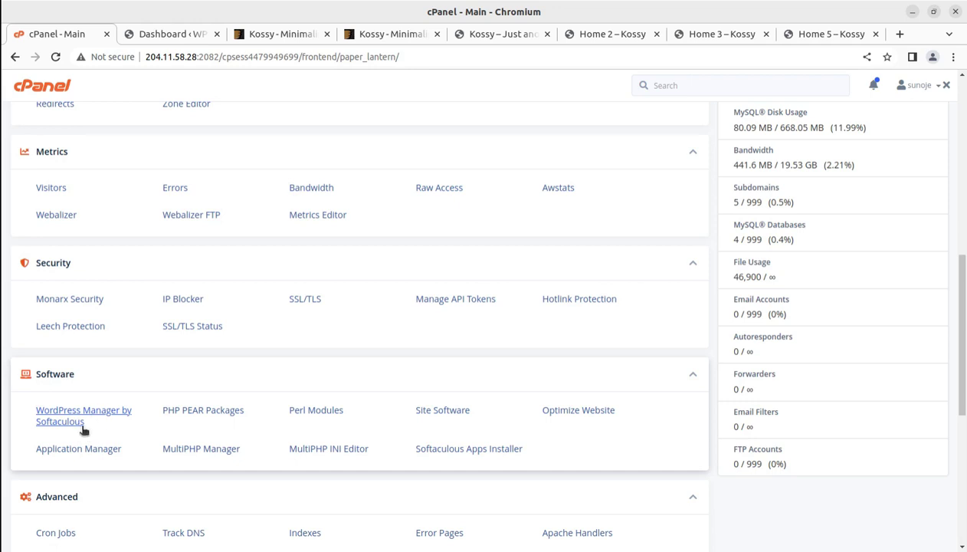
{"action": "left_click", "coordinate": [171, 35]}
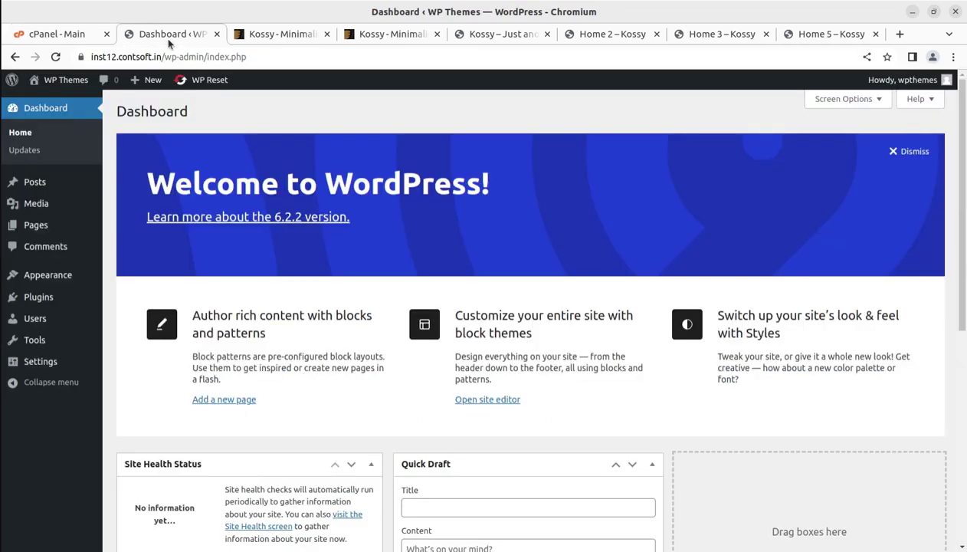
{"action": "mouse_move", "coordinate": [65, 79]}
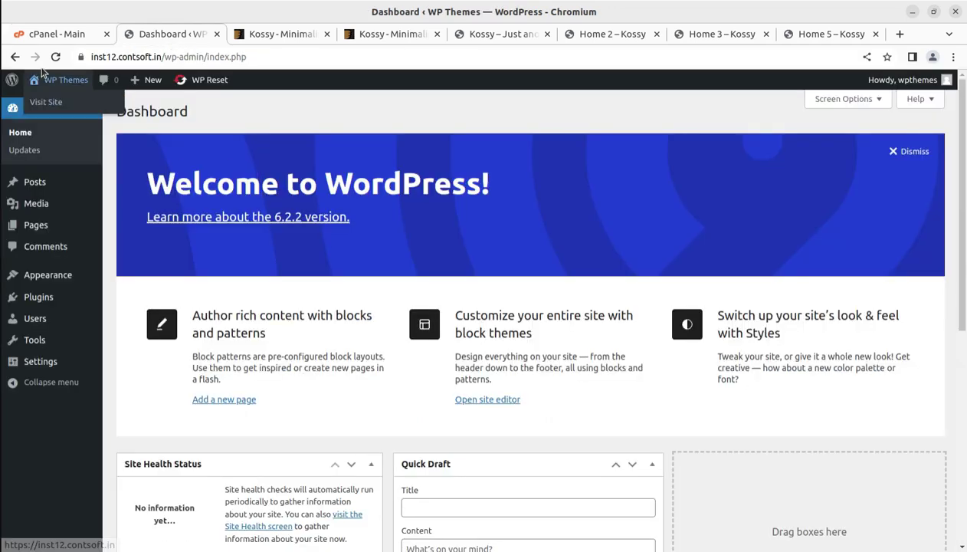
- On the Kossy ThemeForest listing, highlight author ApusWP and the Elite Author status
{"action": "left_click", "coordinate": [272, 36]}
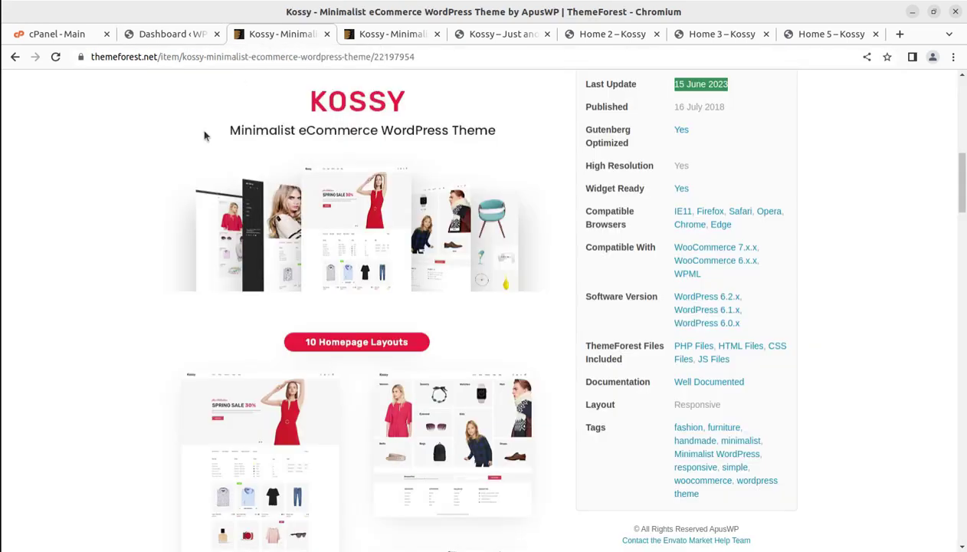
{"action": "scroll", "coordinate": [176, 169], "scroll_direction": "up", "scroll_amount": 5}
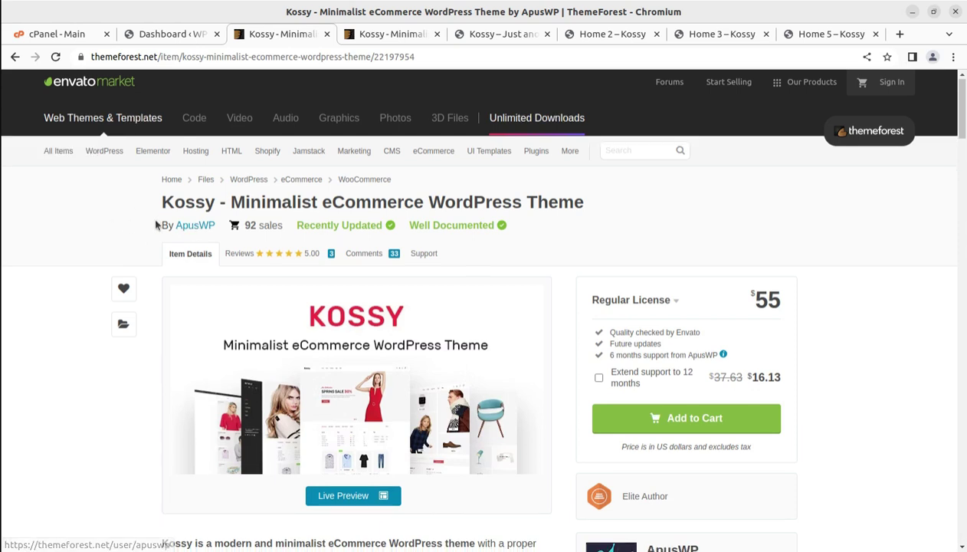
{"action": "scroll", "coordinate": [88, 234], "scroll_direction": "down", "scroll_amount": 3}
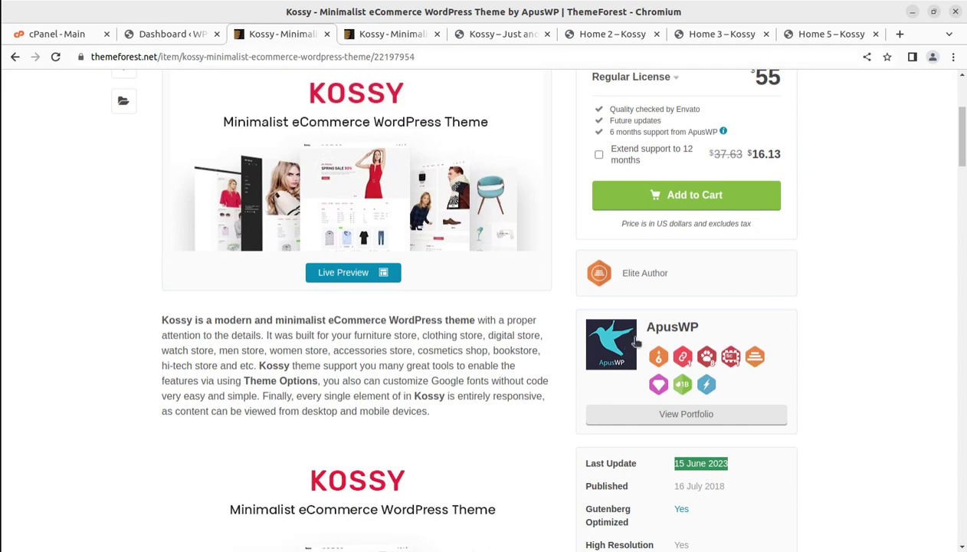
{"action": "left_click_drag", "start_coordinate": [705, 326], "coordinate": [643, 328]}
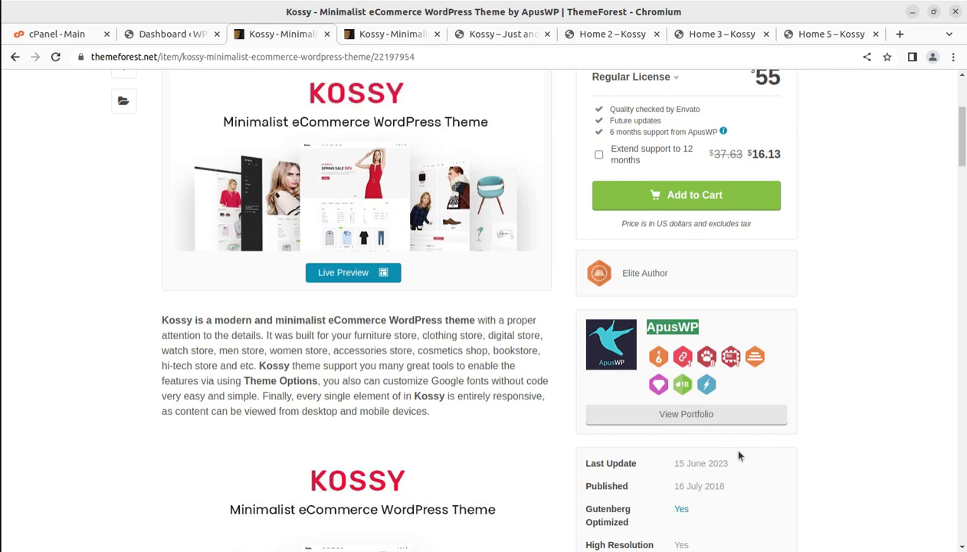
{"action": "left_click_drag", "start_coordinate": [669, 274], "coordinate": [621, 272]}
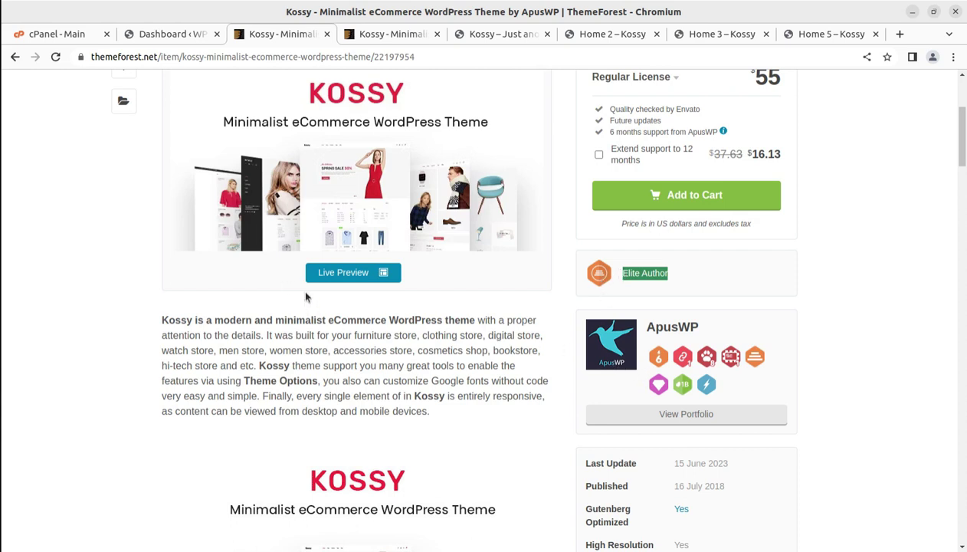
{"action": "left_click", "coordinate": [19, 29]}
- Browse kossy_v1.30's samples/data folder, inspecting the revslider and home12345 demo folders
{"action": "left_click", "coordinate": [261, 170]}
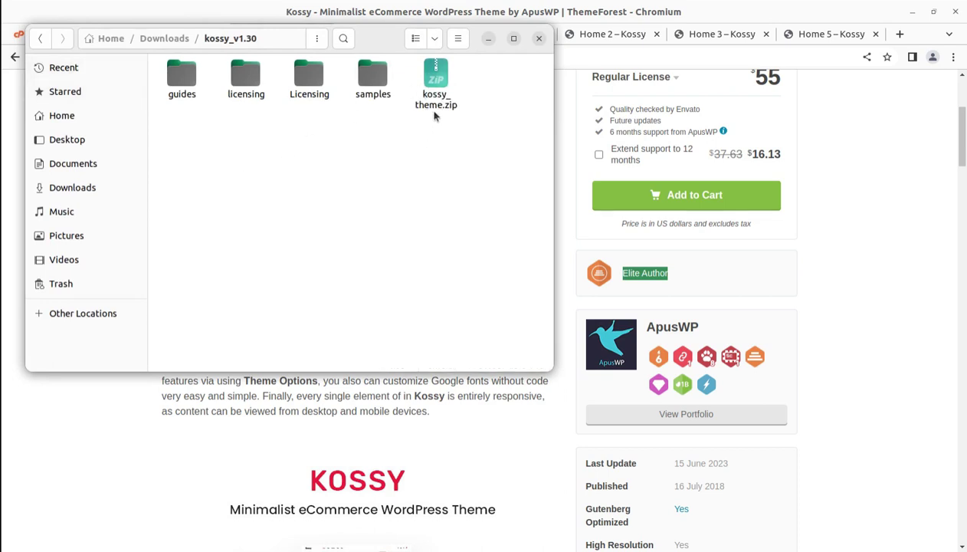
{"action": "left_click", "coordinate": [430, 72]}
{"action": "double_click", "coordinate": [384, 81]}
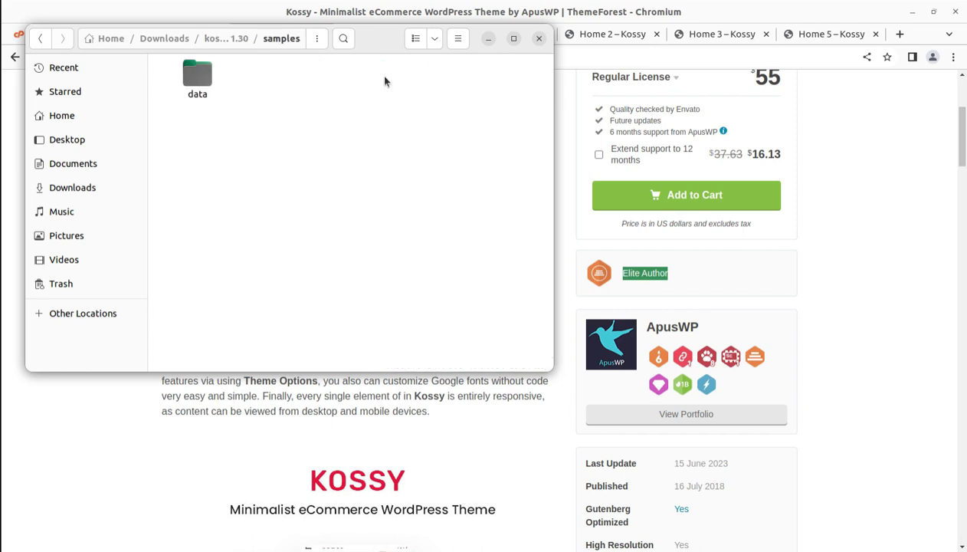
{"action": "double_click", "coordinate": [197, 77]}
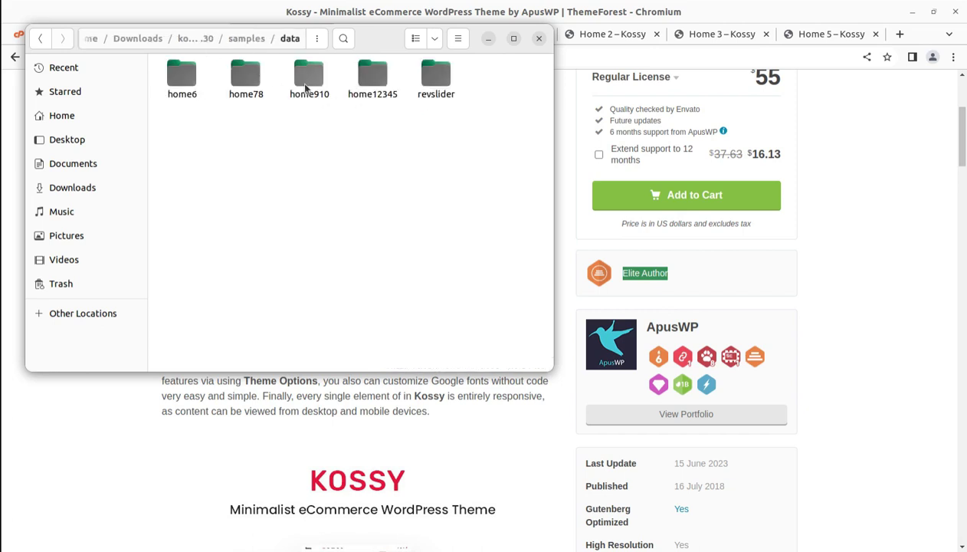
{"action": "left_click", "coordinate": [434, 78]}
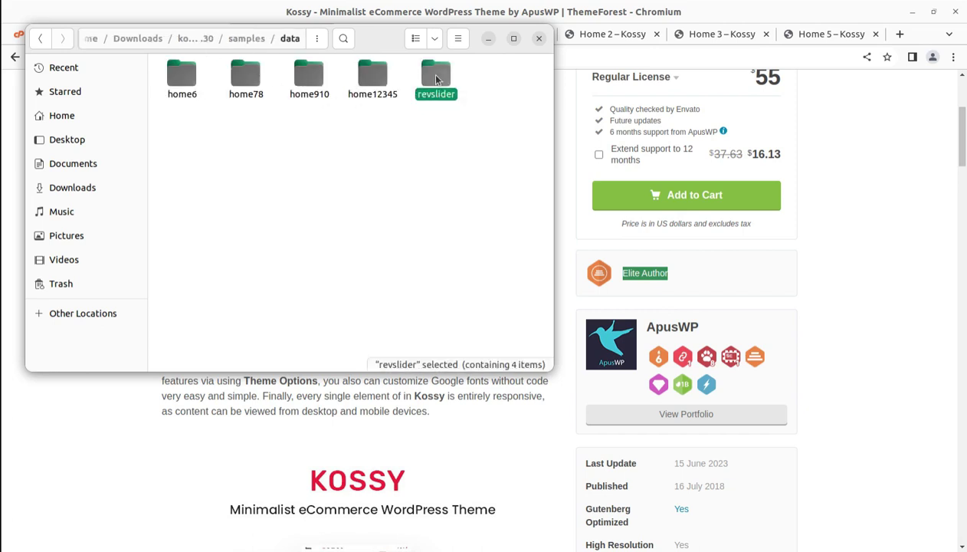
{"action": "left_click", "coordinate": [381, 79]}
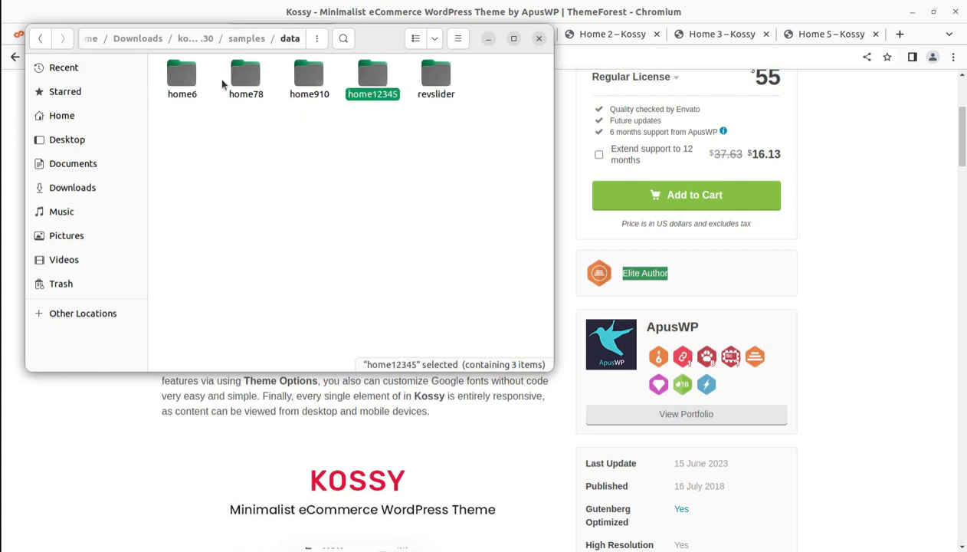
{"action": "left_click", "coordinate": [249, 39]}
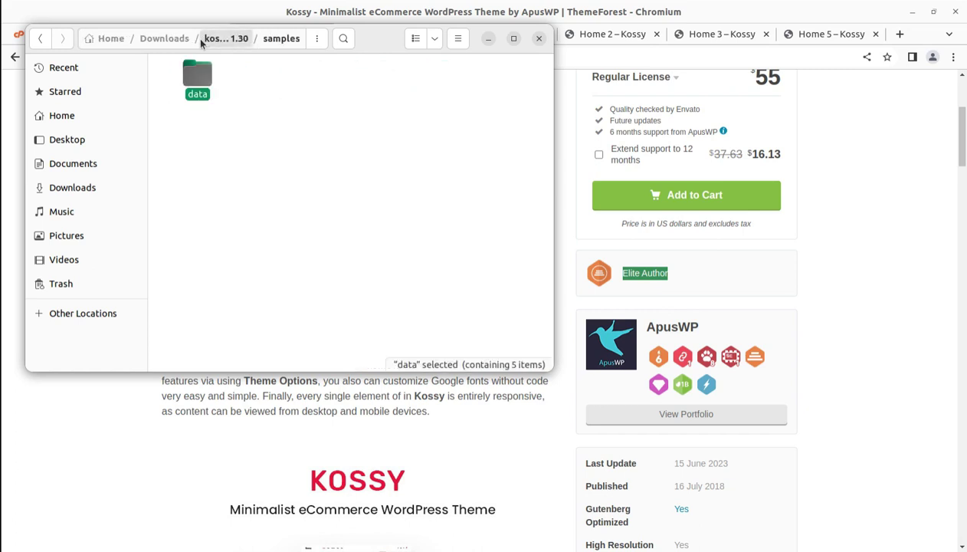
{"action": "left_click", "coordinate": [170, 40]}
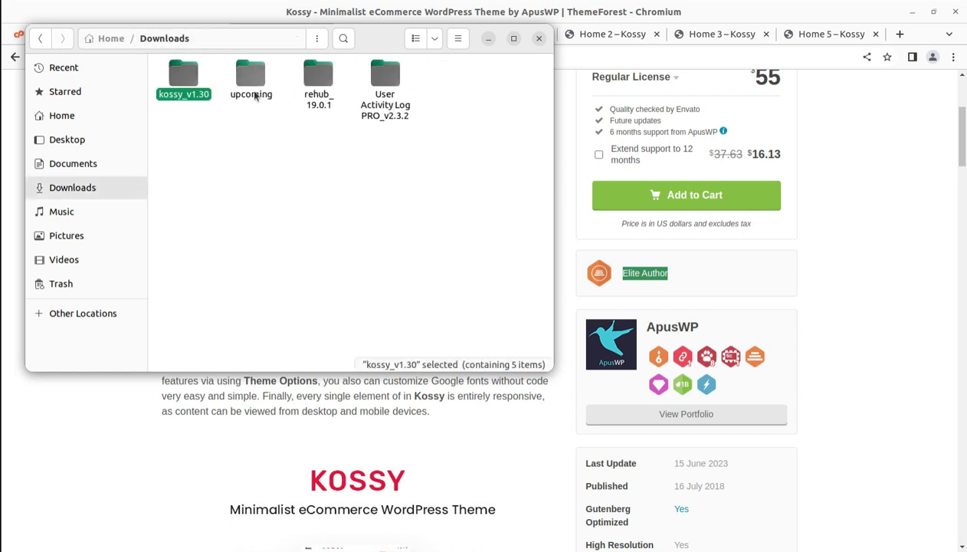
- Back in kossy_v1.30, check kossy_theme.zip, the licensing and samples folders, then minimise Files
{"action": "double_click", "coordinate": [184, 76]}
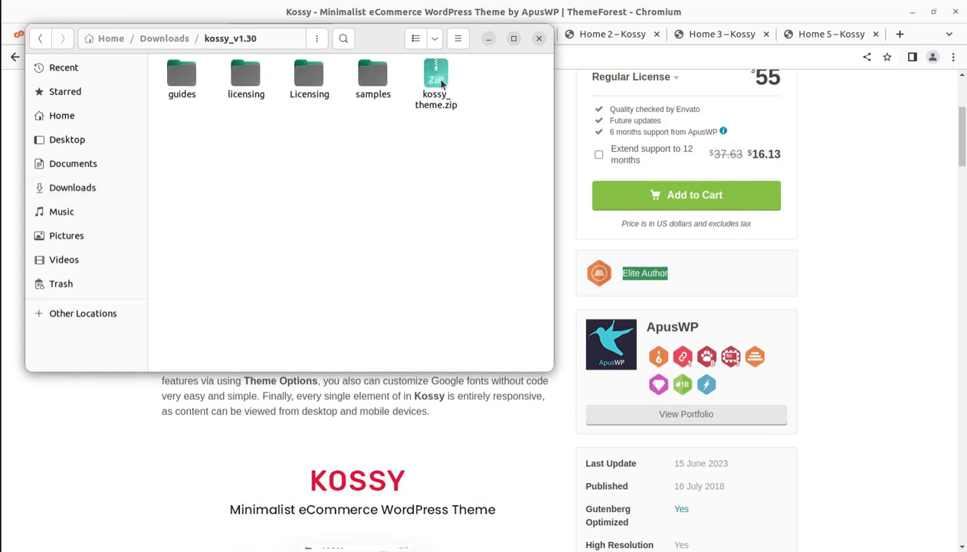
{"action": "left_click", "coordinate": [433, 79]}
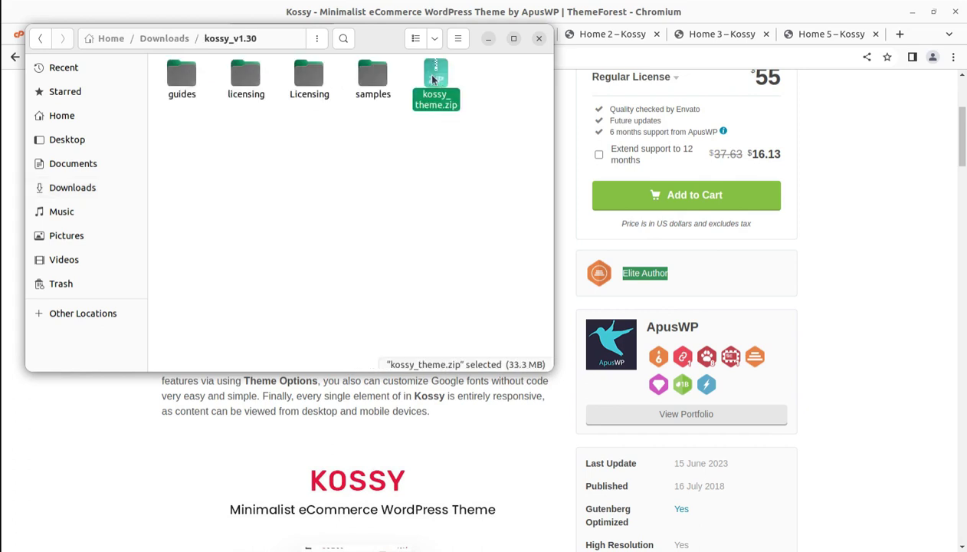
{"action": "left_click", "coordinate": [236, 85]}
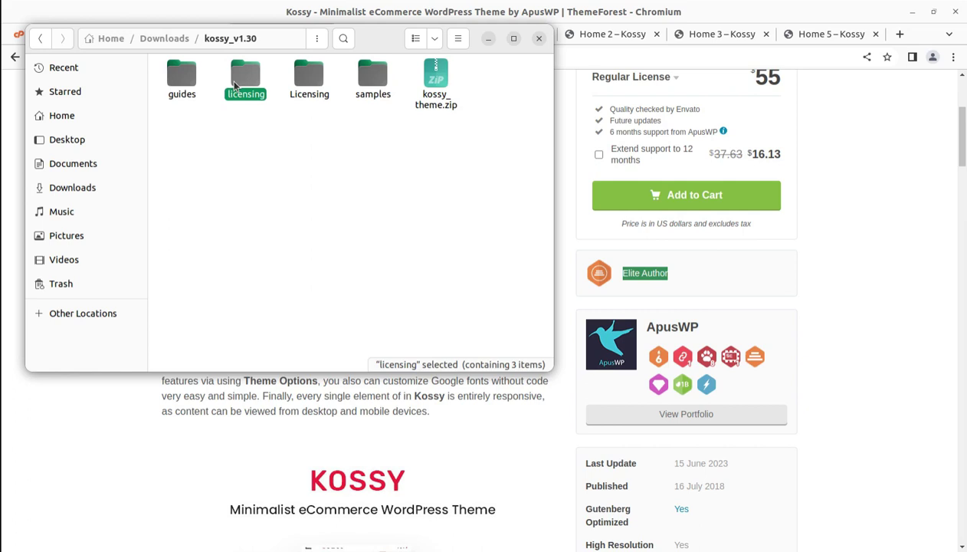
{"action": "left_click", "coordinate": [309, 77]}
{"action": "left_click", "coordinate": [360, 81]}
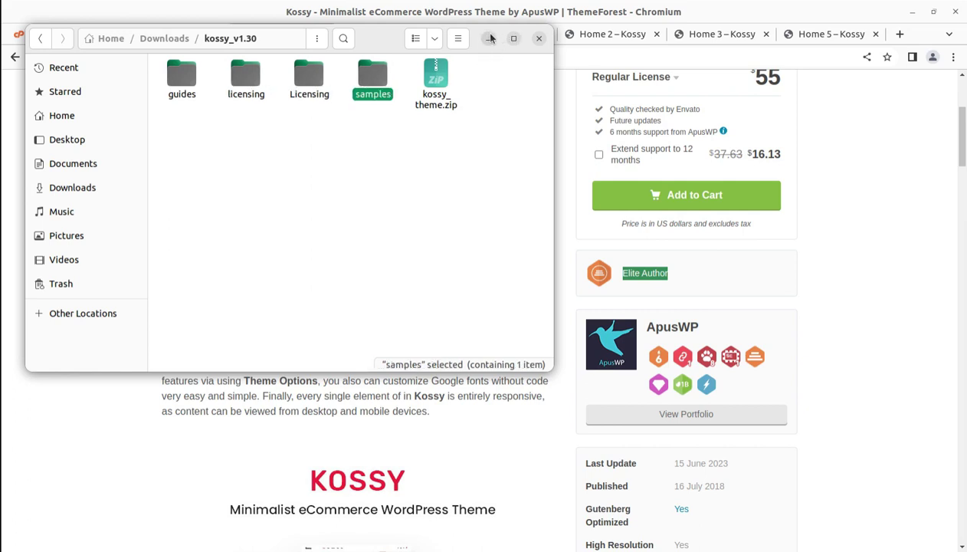
{"action": "left_click", "coordinate": [488, 39]}
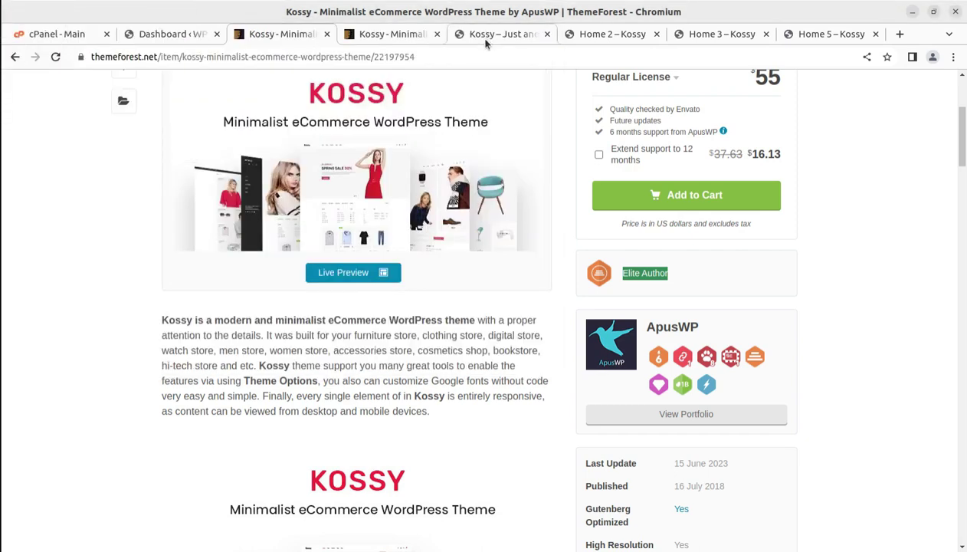
- Open cPanel File Manager at inst12.contsoft.in/wp-content/themes
{"action": "left_click", "coordinate": [152, 35]}
{"action": "left_click", "coordinate": [69, 38]}
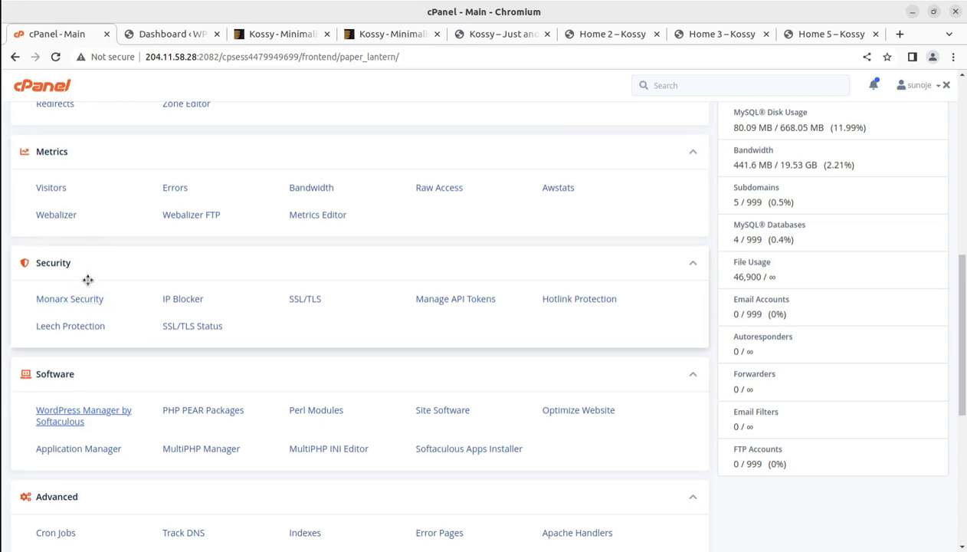
{"action": "scroll", "coordinate": [88, 276], "scroll_direction": "up", "scroll_amount": 4}
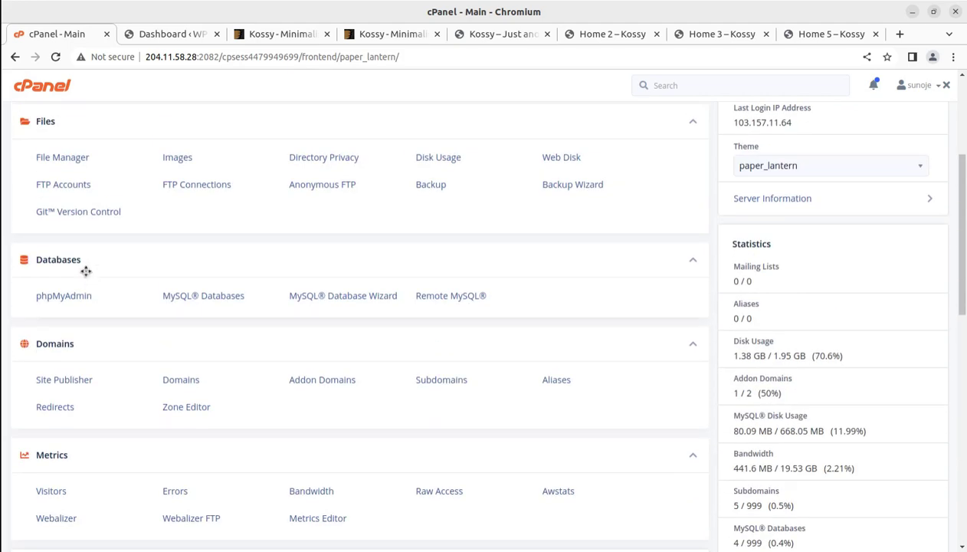
{"action": "left_click", "coordinate": [58, 159]}
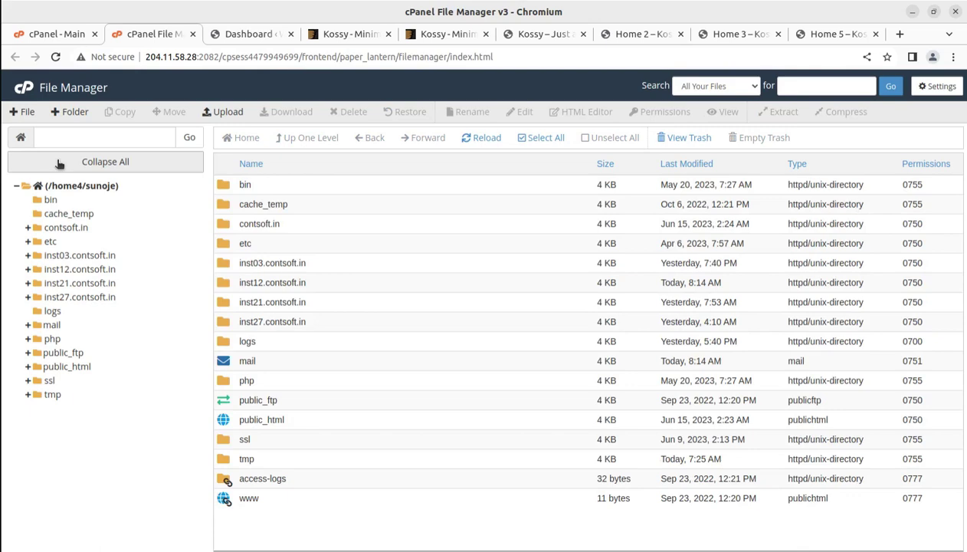
{"action": "left_click", "coordinate": [261, 42]}
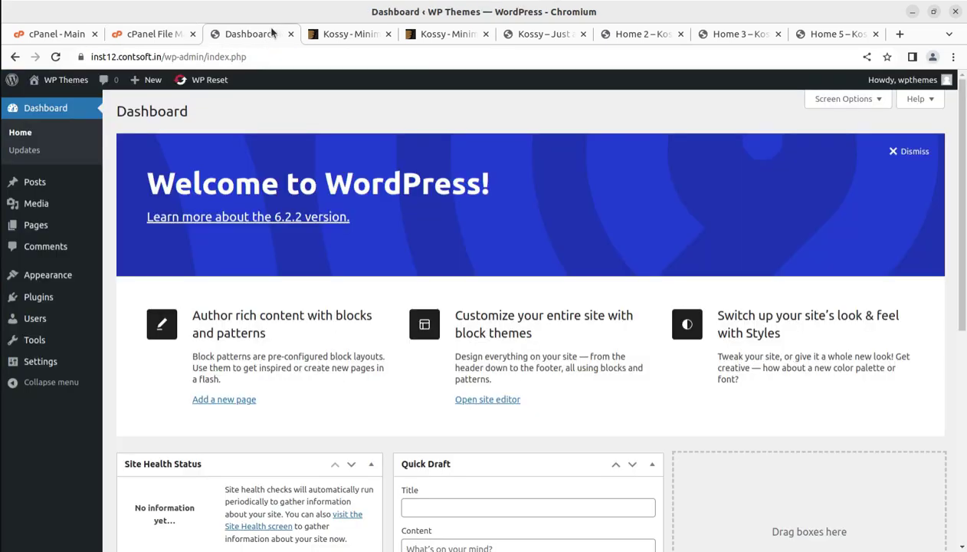
{"action": "left_click", "coordinate": [127, 36]}
{"action": "double_click", "coordinate": [336, 283]}
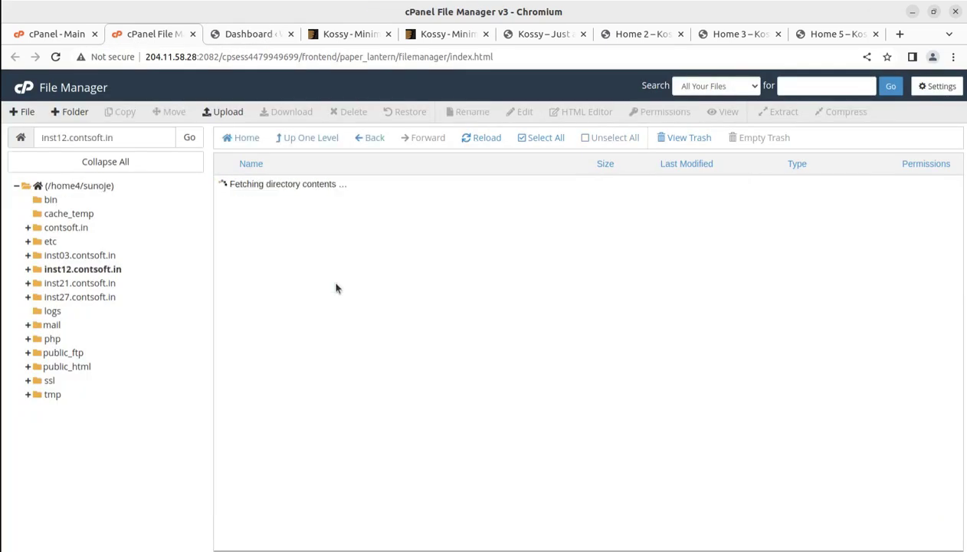
{"action": "double_click", "coordinate": [311, 225]}
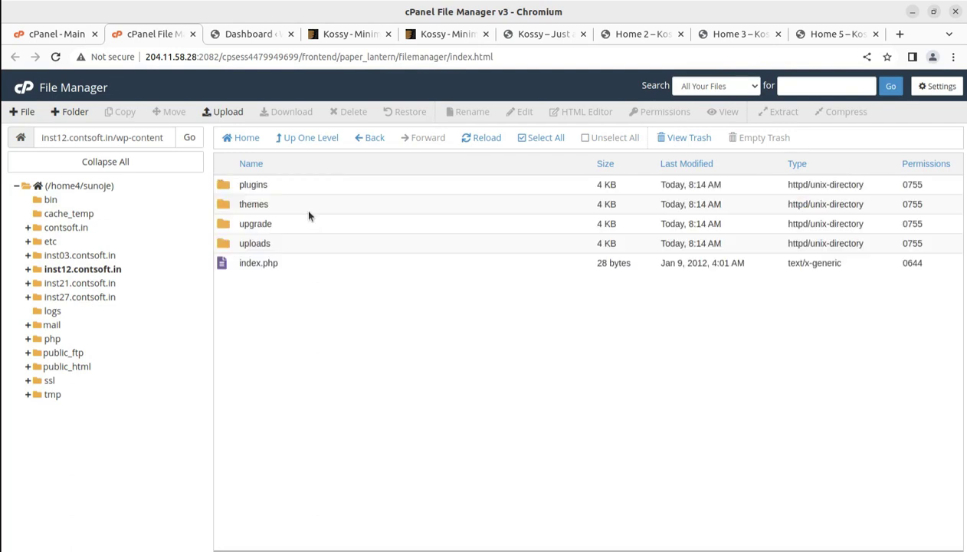
{"action": "double_click", "coordinate": [301, 206]}
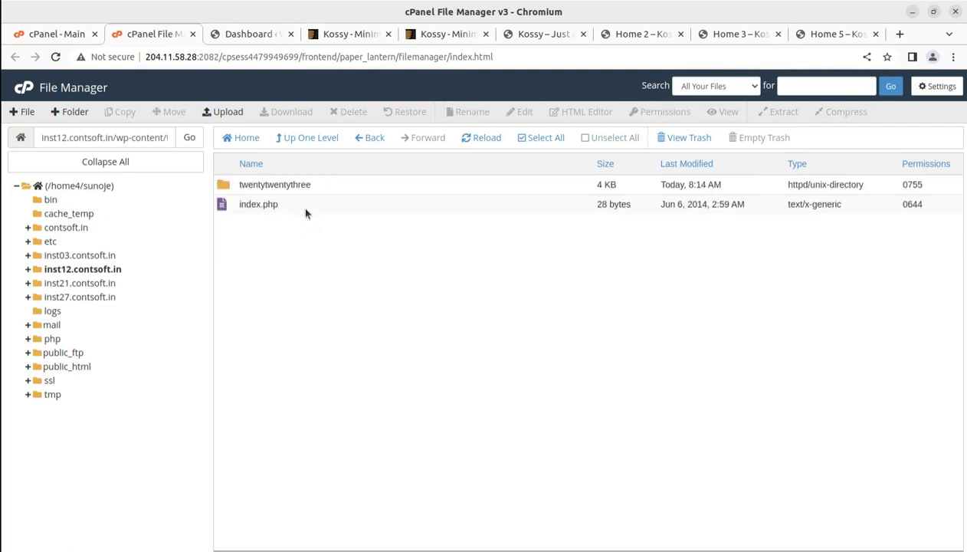
- Upload kossy_theme.zip from Downloads/kossy_v1.30 and confirm it reaches 100%
{"action": "left_click", "coordinate": [230, 113]}
{"action": "left_click", "coordinate": [471, 292]}
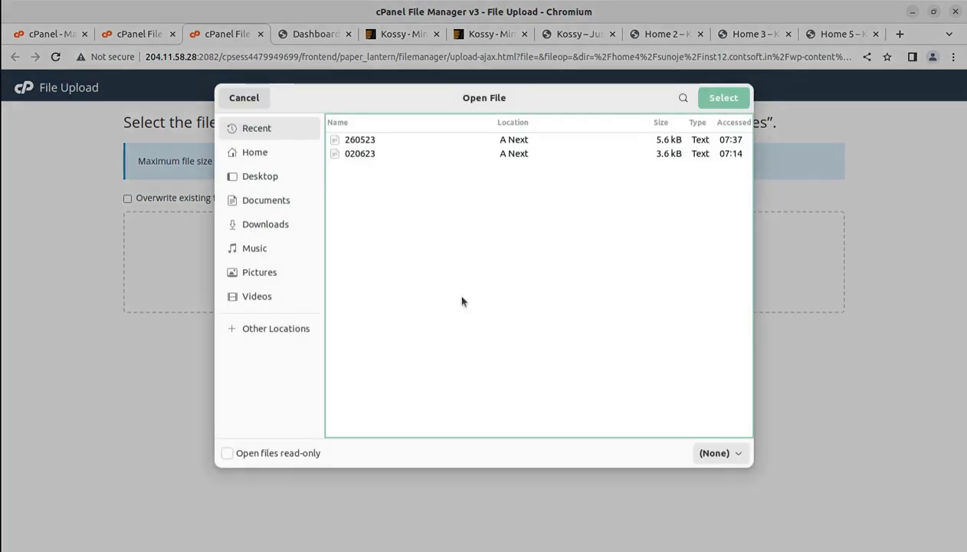
{"action": "left_click", "coordinate": [243, 224]}
{"action": "double_click", "coordinate": [383, 170]}
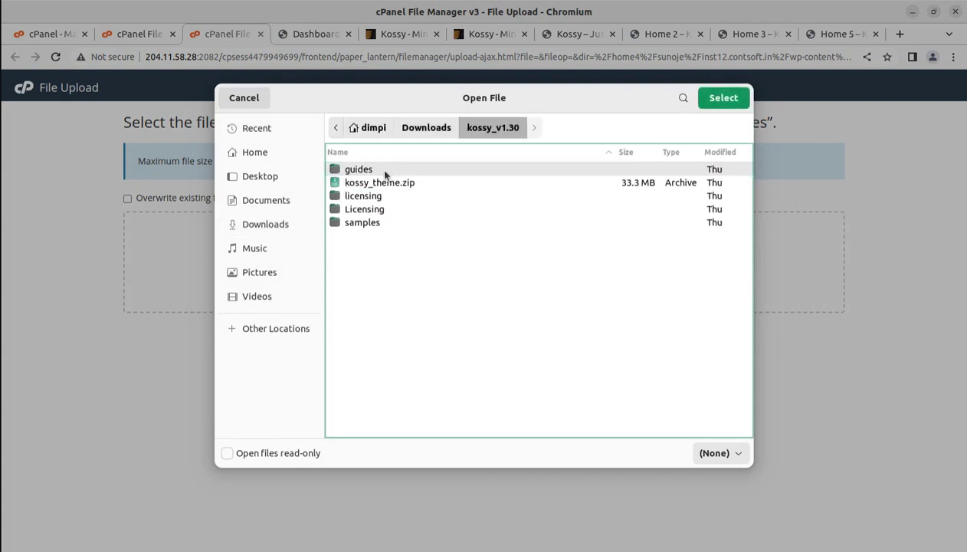
{"action": "left_click", "coordinate": [410, 184]}
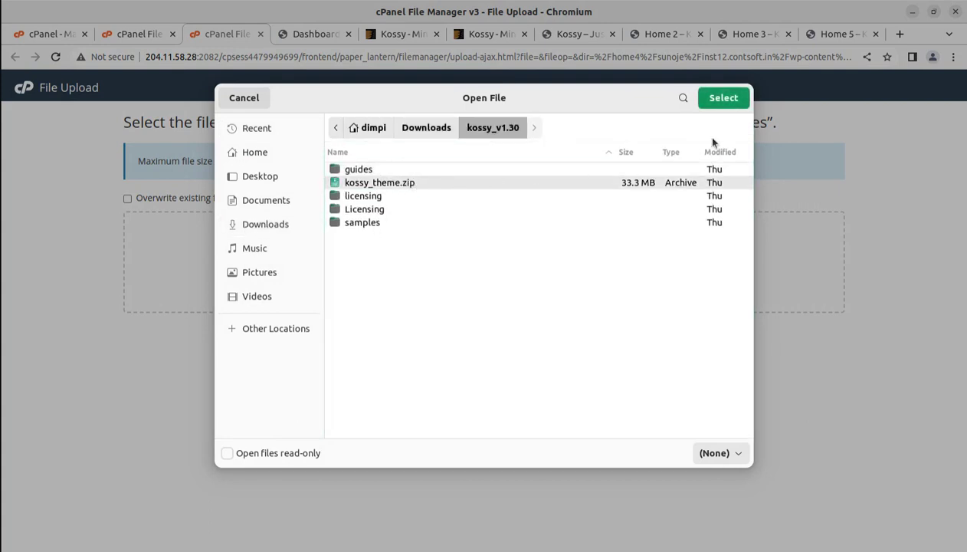
{"action": "left_click", "coordinate": [718, 100]}
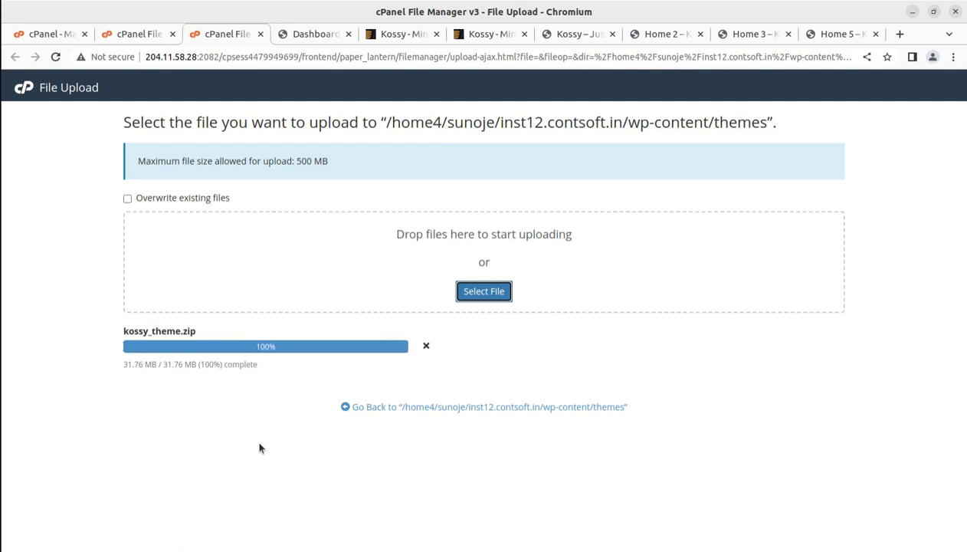
{"action": "left_click_drag", "start_coordinate": [288, 343], "coordinate": [247, 344]}
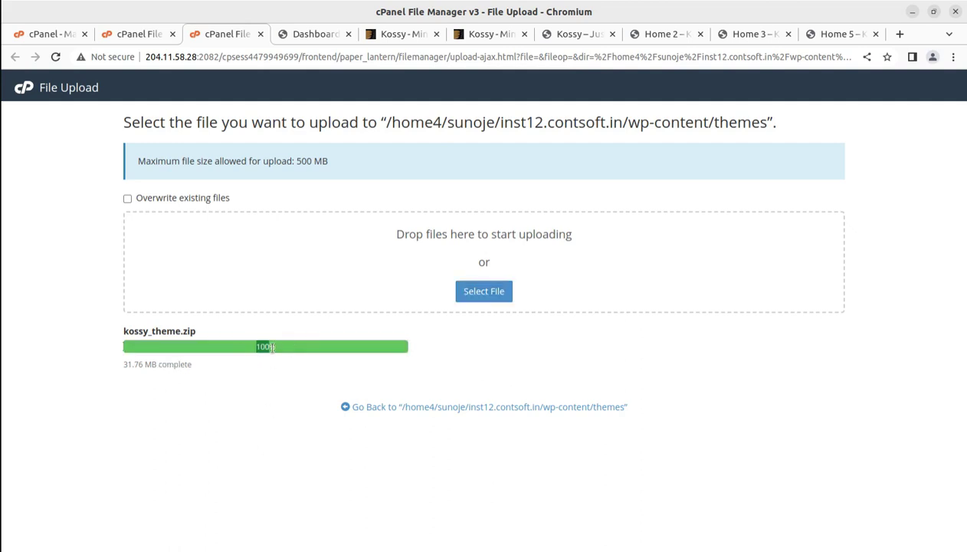
- Extract kossy_theme.zip into the themes folder
{"action": "left_click", "coordinate": [412, 406]}
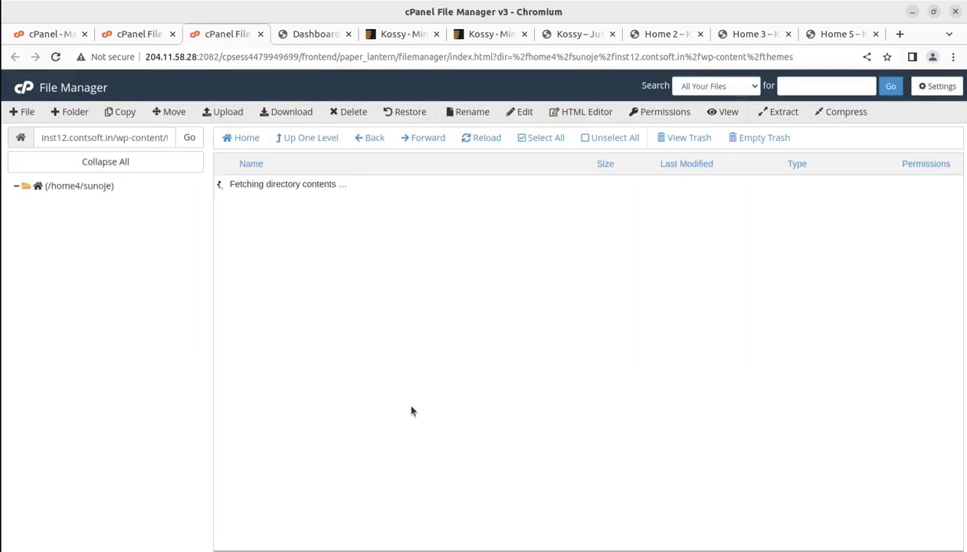
{"action": "left_click", "coordinate": [337, 222]}
{"action": "right_click", "coordinate": [338, 222]}
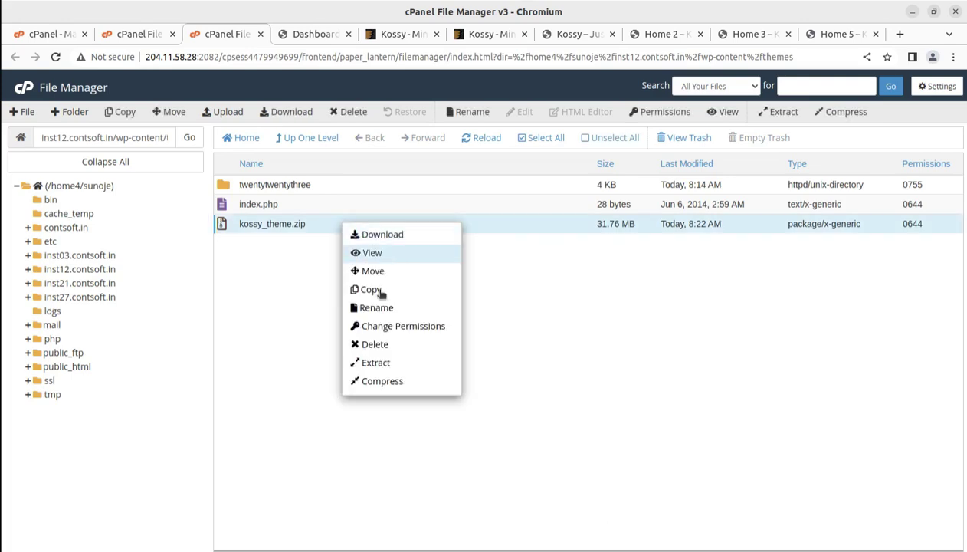
{"action": "left_click", "coordinate": [362, 363]}
{"action": "left_click", "coordinate": [588, 374]}
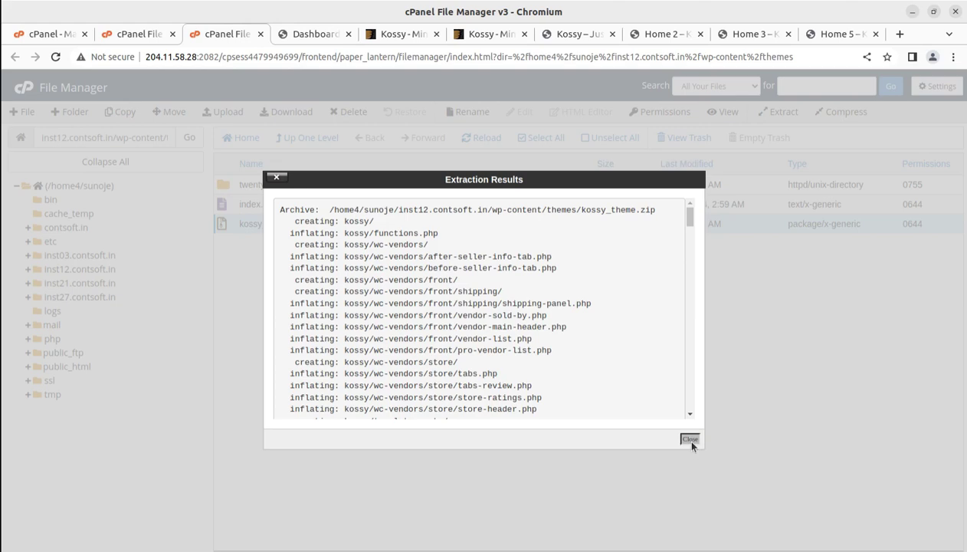
{"action": "left_click", "coordinate": [689, 439]}
{"action": "left_click", "coordinate": [467, 138]}
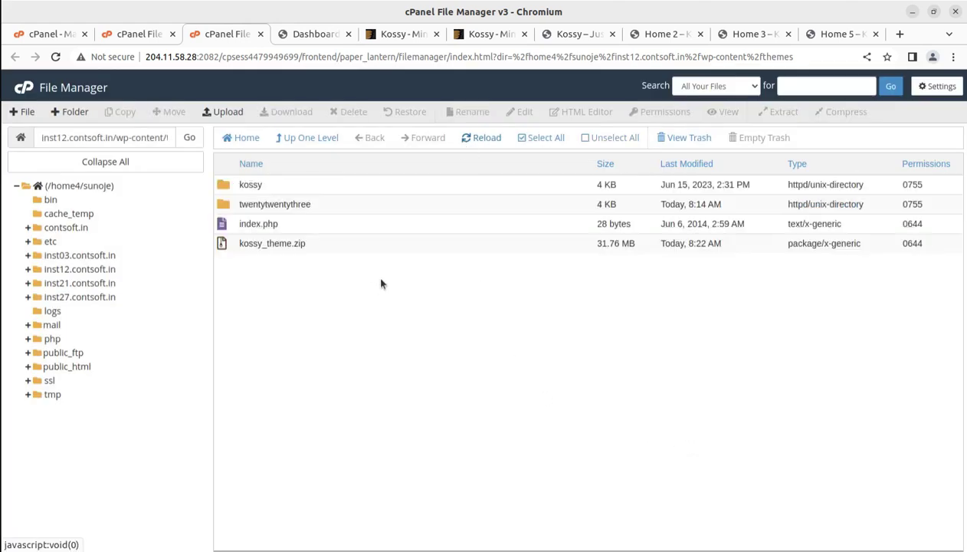
- Inspect the newly extracted kossy theme folder and go back up to themes
{"action": "double_click", "coordinate": [286, 190]}
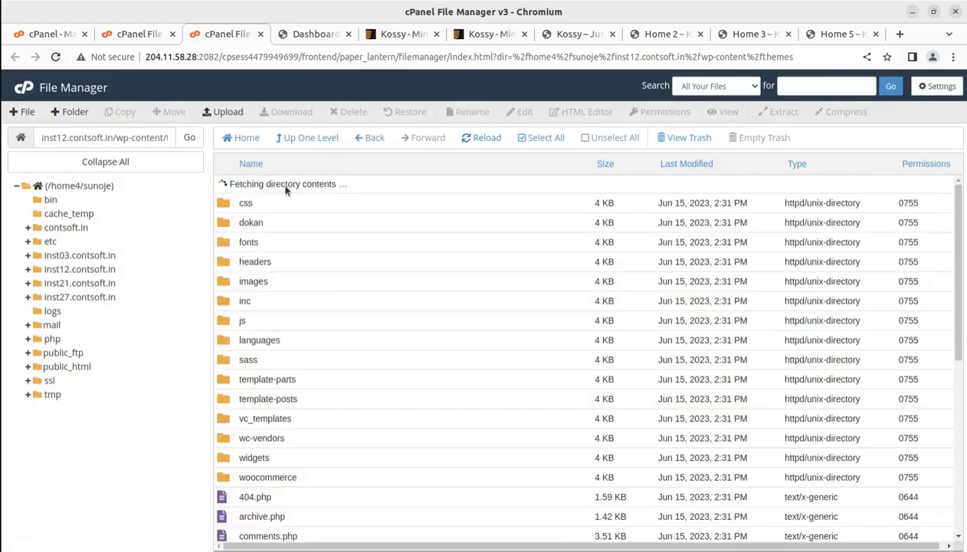
{"action": "scroll", "coordinate": [368, 291], "scroll_direction": "down", "scroll_amount": 3}
{"action": "scroll", "coordinate": [387, 308], "scroll_direction": "down", "scroll_amount": 5}
{"action": "scroll", "coordinate": [386, 308], "scroll_direction": "up", "scroll_amount": 3}
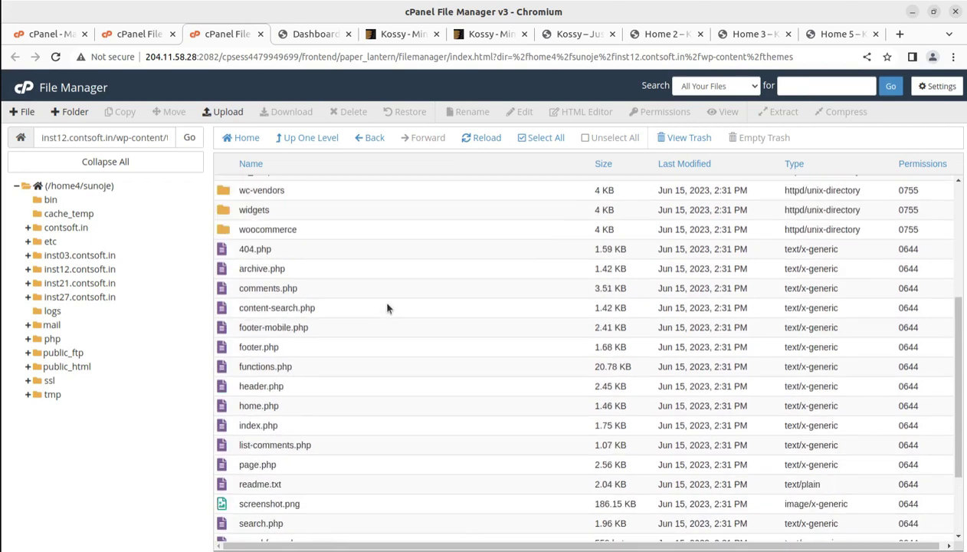
{"action": "scroll", "coordinate": [387, 308], "scroll_direction": "up", "scroll_amount": 5}
{"action": "left_click", "coordinate": [313, 140]}
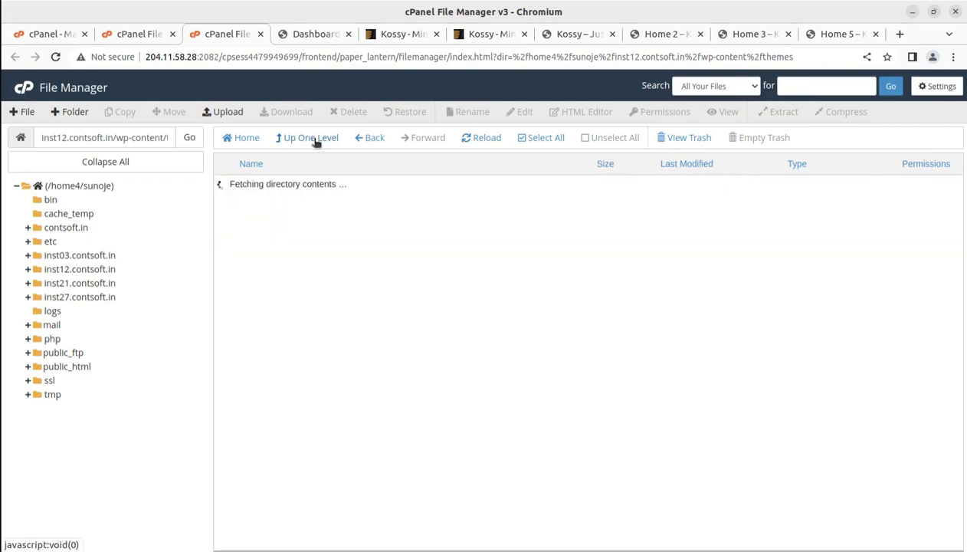
- Permanently delete kossy_theme.zip, skipping the trash, and close the File Manager tabs
{"action": "left_click", "coordinate": [329, 243]}
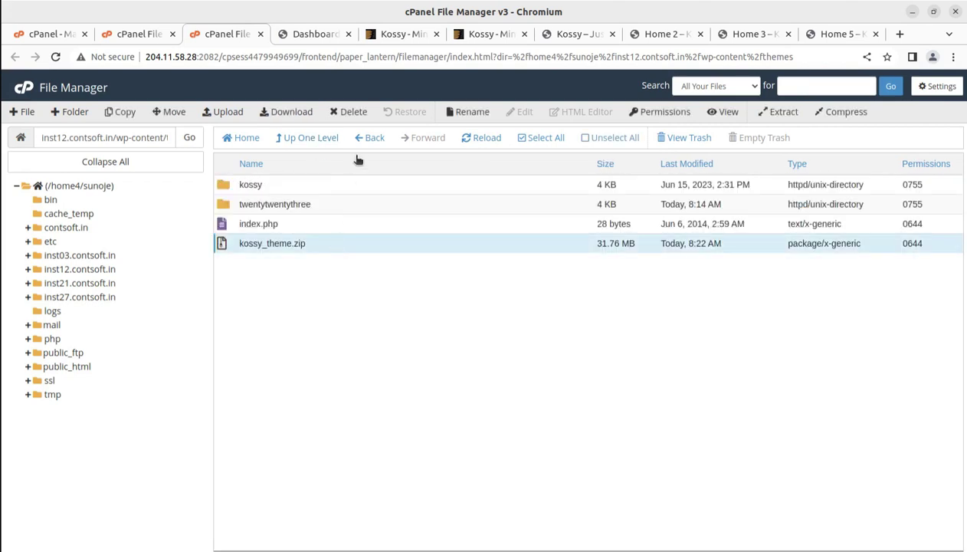
{"action": "left_click", "coordinate": [349, 112]}
{"action": "left_click", "coordinate": [354, 317]}
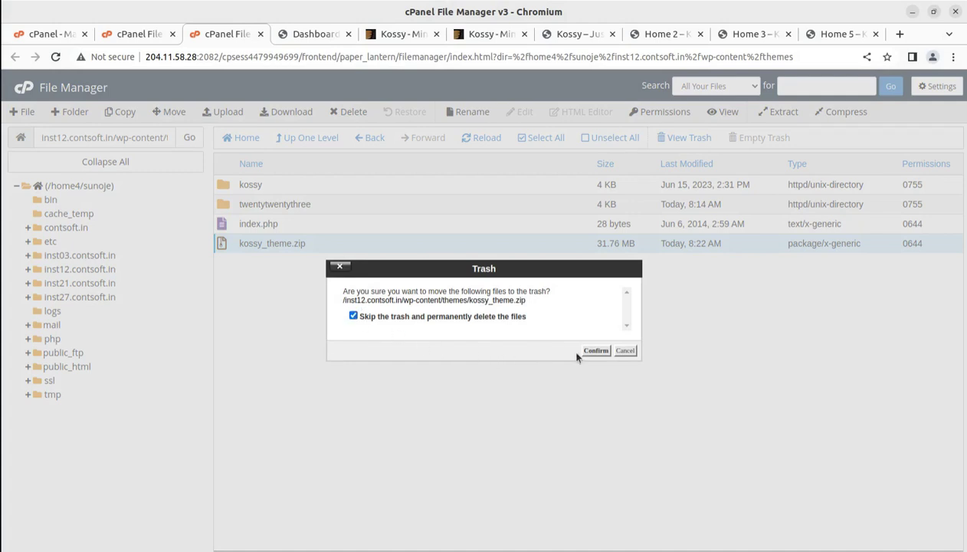
{"action": "left_click", "coordinate": [597, 350]}
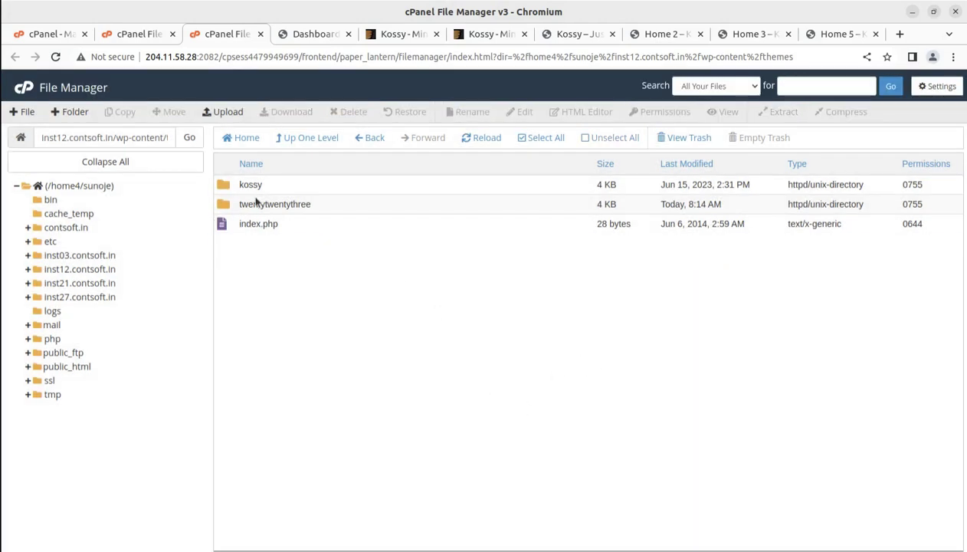
{"action": "left_click", "coordinate": [174, 35]}
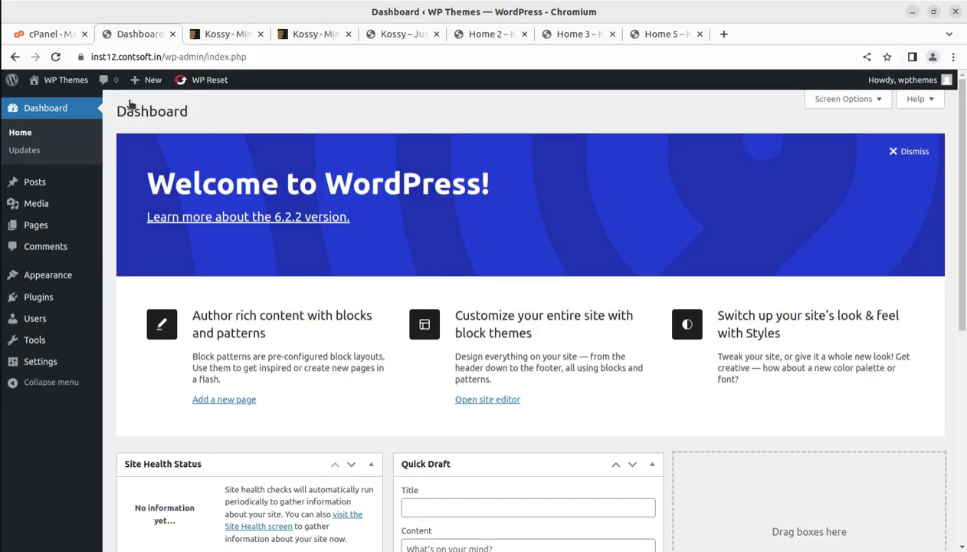
- Under Appearance > Themes, open Kossy's Theme Details, note its version, and activate it
{"action": "mouse_move", "coordinate": [47, 274]}
{"action": "left_click", "coordinate": [142, 277]}
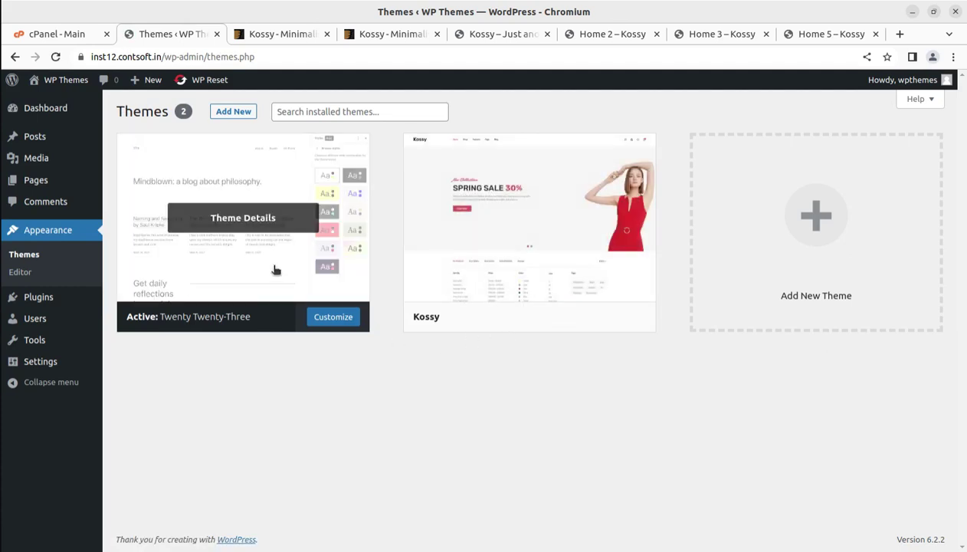
{"action": "left_click", "coordinate": [521, 219]}
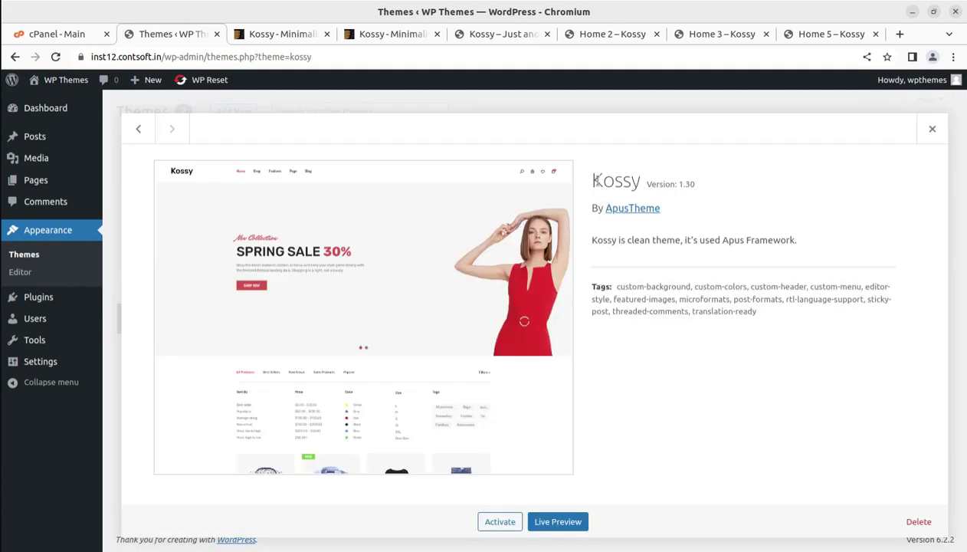
{"action": "left_click_drag", "start_coordinate": [595, 180], "coordinate": [704, 190]}
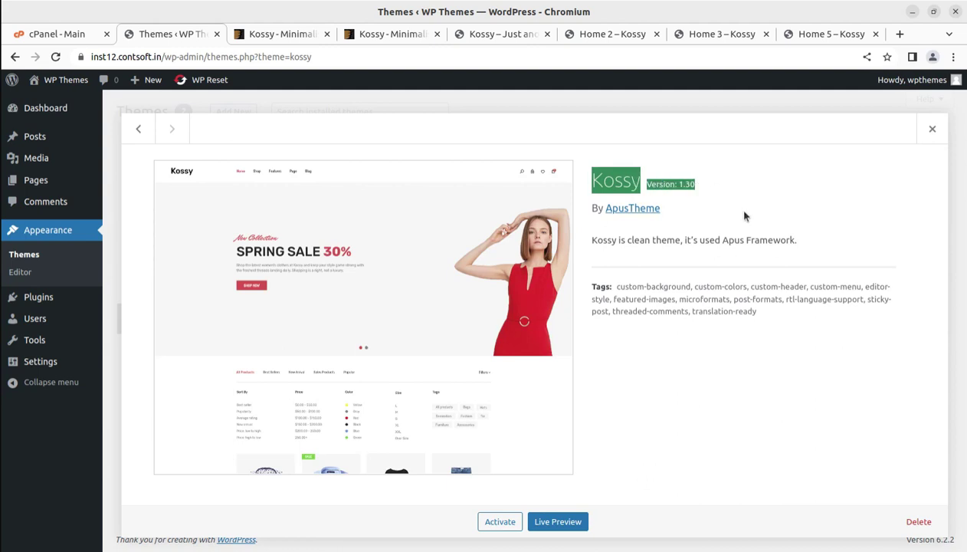
{"action": "left_click", "coordinate": [695, 285]}
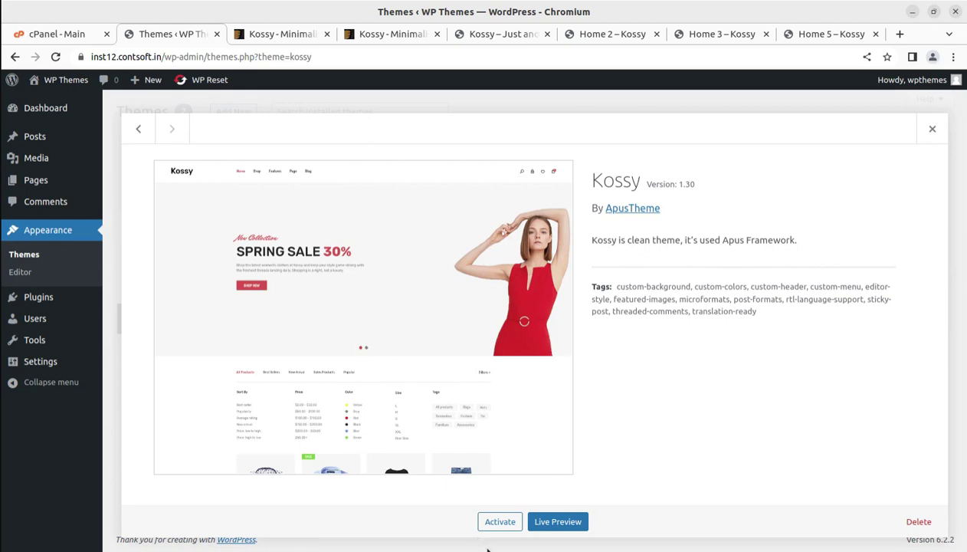
{"action": "left_click", "coordinate": [499, 524]}
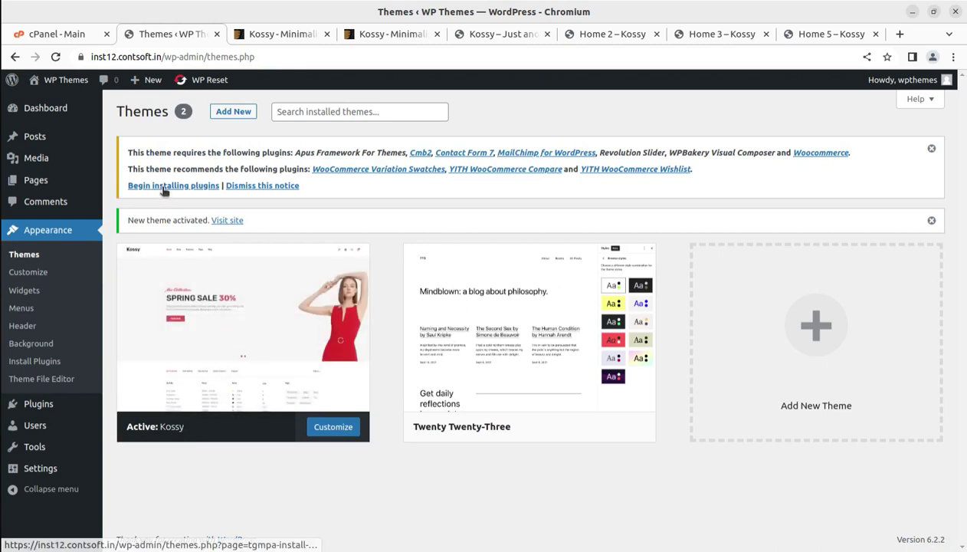
- Open the required plugins list and review the WooCommerce, WPBakery and Revolution Slider entries
{"action": "left_click", "coordinate": [163, 189]}
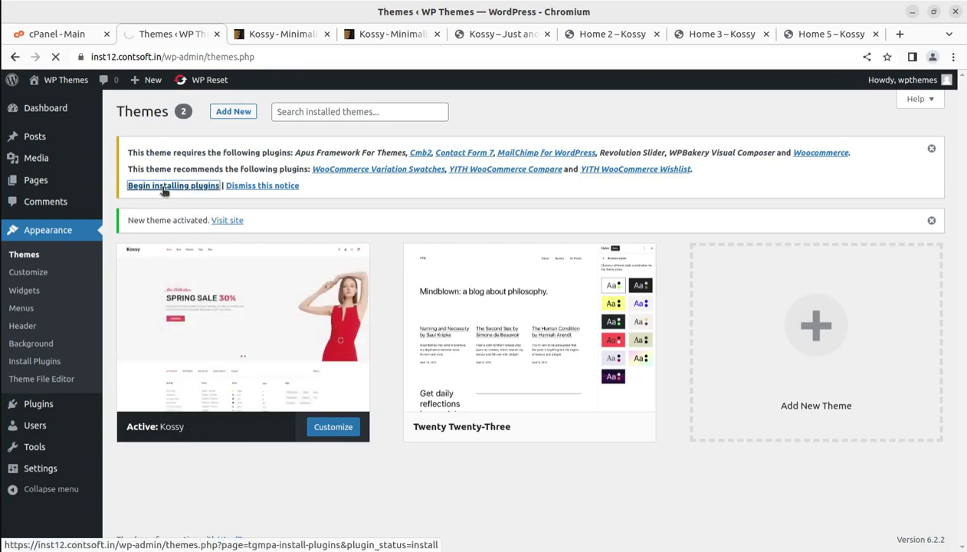
{"action": "scroll", "coordinate": [327, 310], "scroll_direction": "down", "scroll_amount": 3}
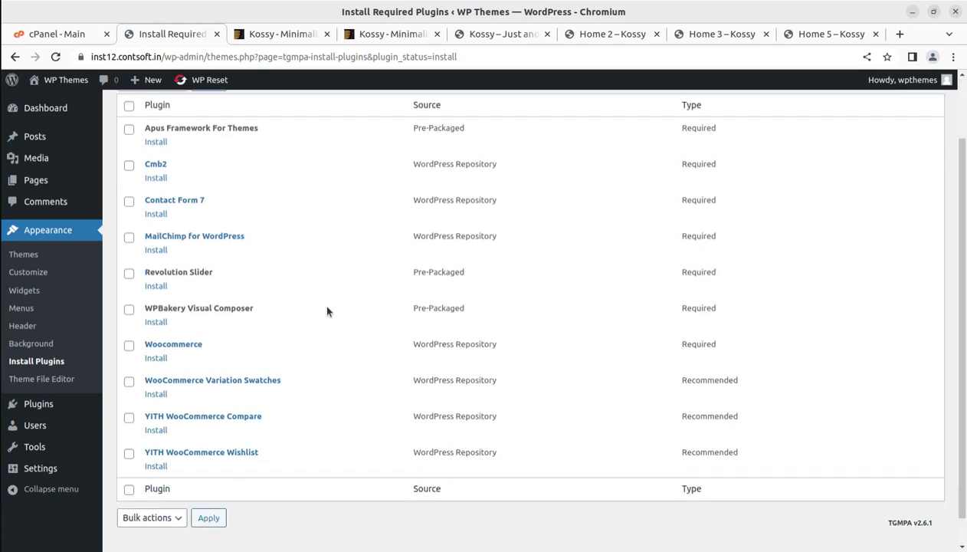
{"action": "scroll", "coordinate": [327, 310], "scroll_direction": "up", "scroll_amount": 3}
{"action": "scroll", "coordinate": [326, 310], "scroll_direction": "down", "scroll_amount": 3}
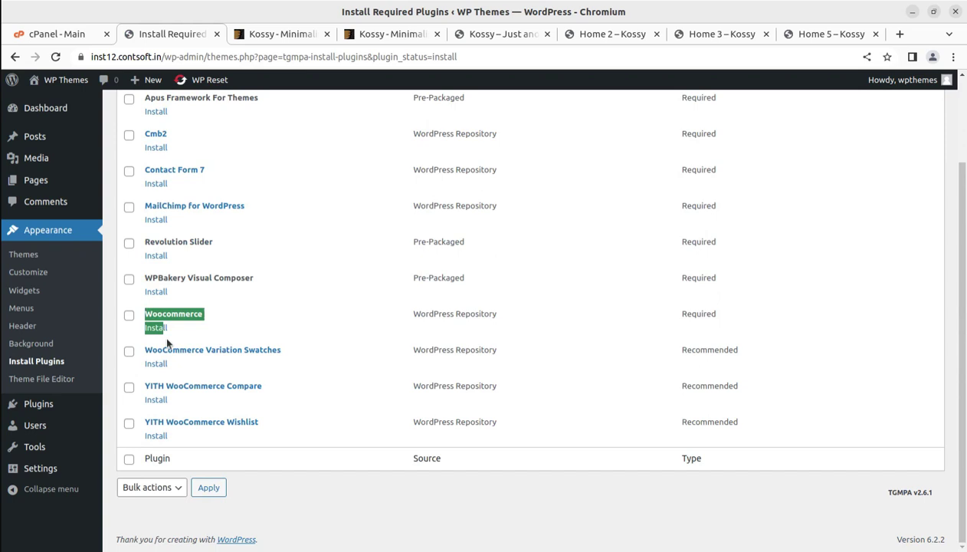
{"action": "left_click_drag", "start_coordinate": [167, 342], "coordinate": [260, 433]}
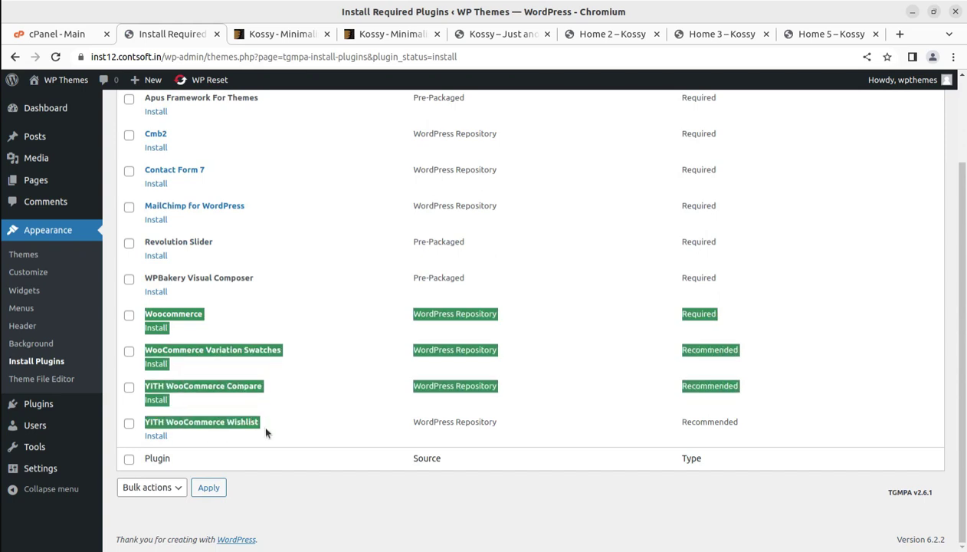
{"action": "left_click_drag", "start_coordinate": [255, 279], "coordinate": [161, 273]}
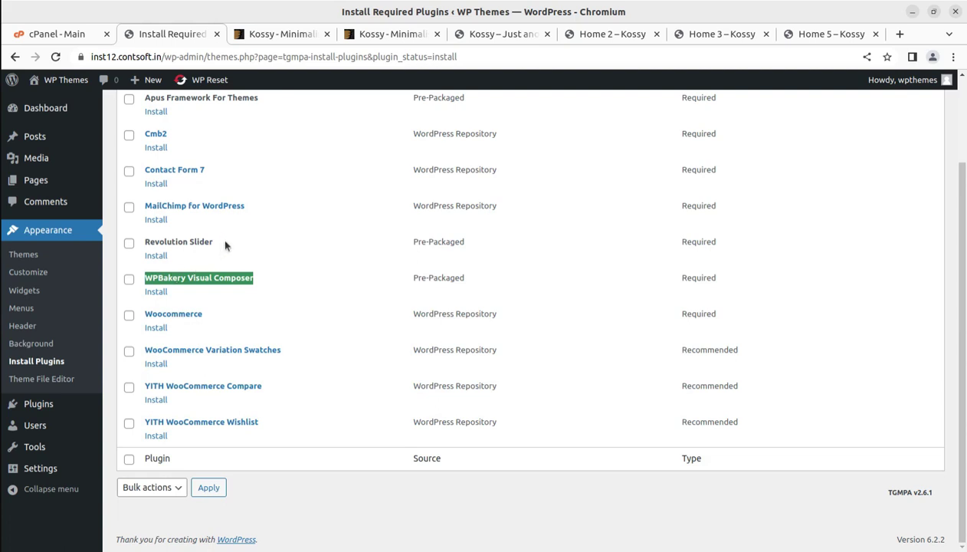
{"action": "left_click_drag", "start_coordinate": [221, 240], "coordinate": [144, 245]}
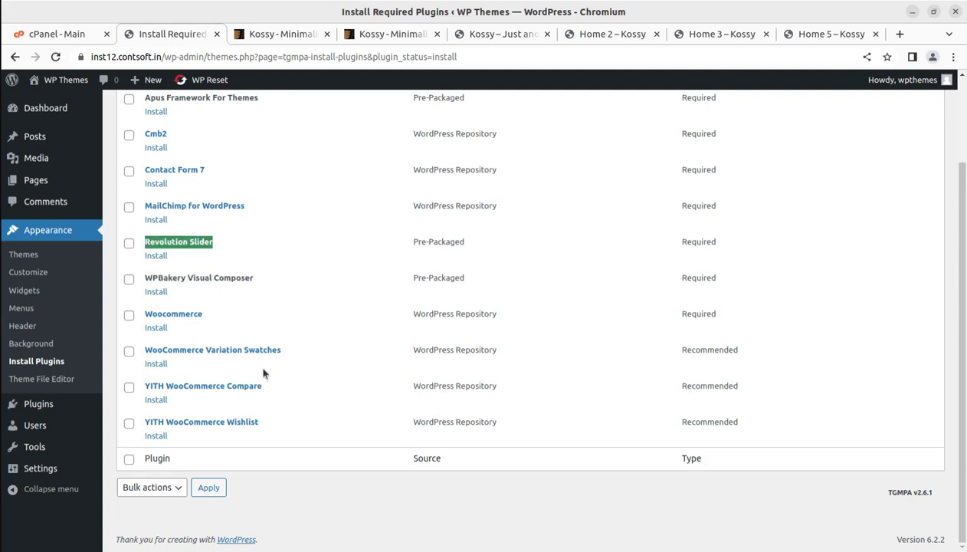
{"action": "scroll", "coordinate": [263, 374], "scroll_direction": "up", "scroll_amount": 3}
{"action": "left_click_drag", "start_coordinate": [252, 316], "coordinate": [141, 205]}
{"action": "left_click", "coordinate": [281, 218]}
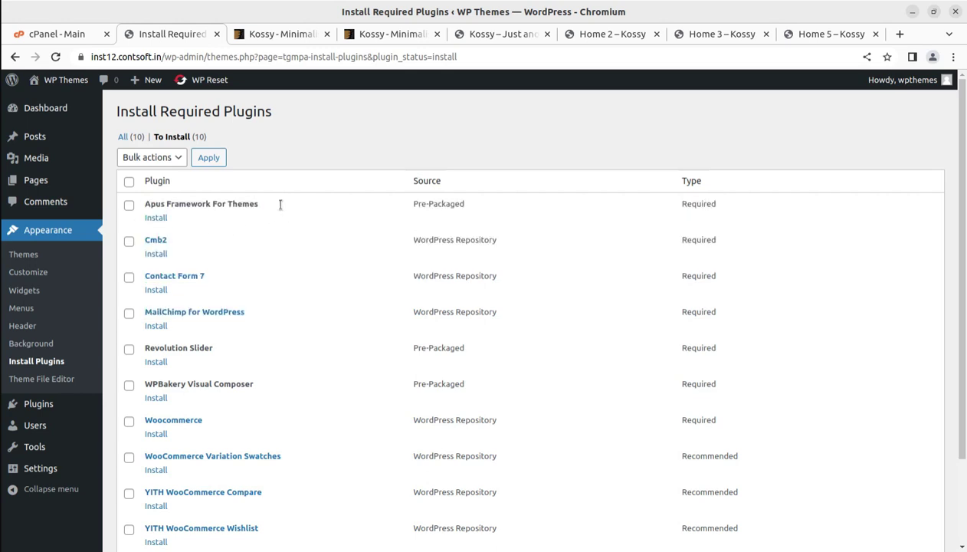
- Select all ten plugins and apply the Install bulk action
{"action": "left_click", "coordinate": [129, 182]}
{"action": "left_click", "coordinate": [149, 159]}
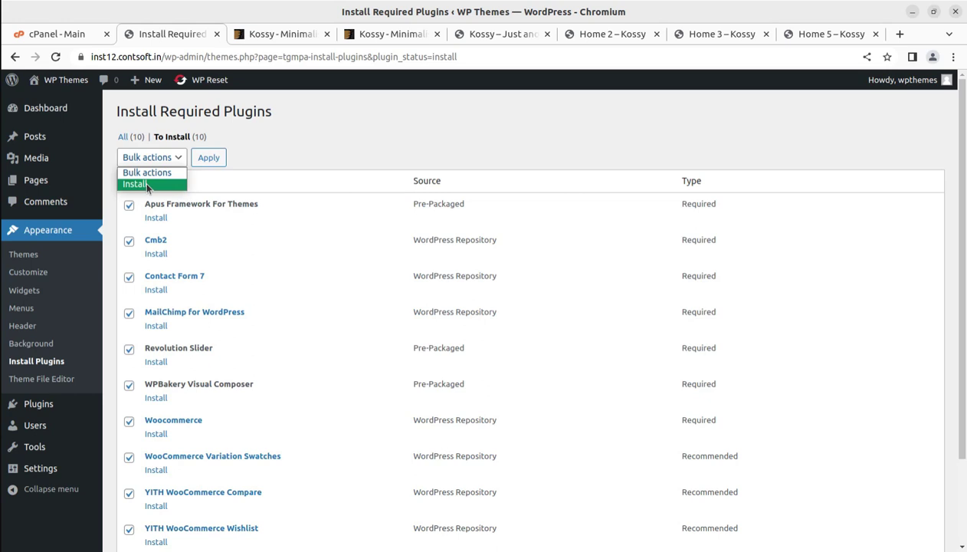
{"action": "left_click", "coordinate": [144, 184]}
{"action": "left_click", "coordinate": [208, 157]}
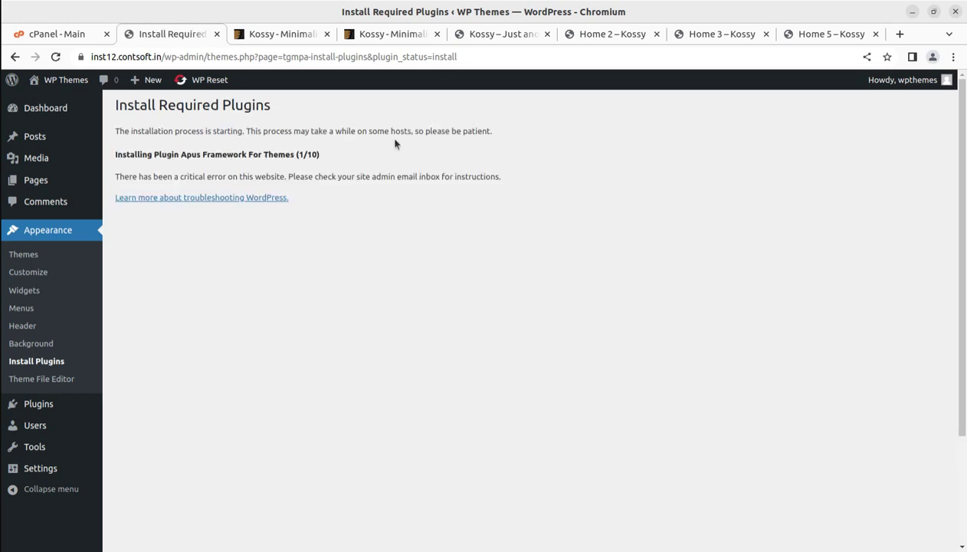
- After the error, install the Cmb2, Contact Form 7 and MailChimp for WordPress plugins individually
{"action": "left_click", "coordinate": [16, 57]}
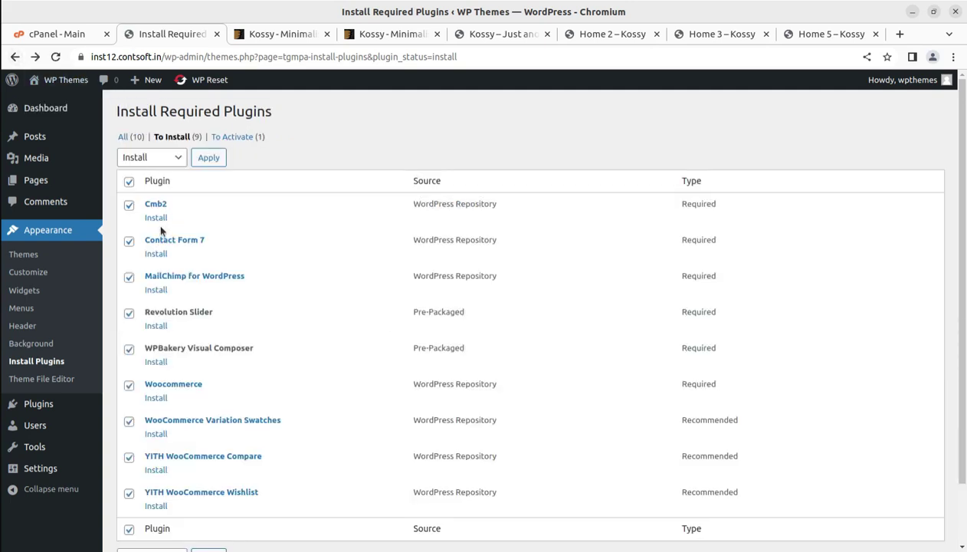
{"action": "left_click", "coordinate": [154, 219]}
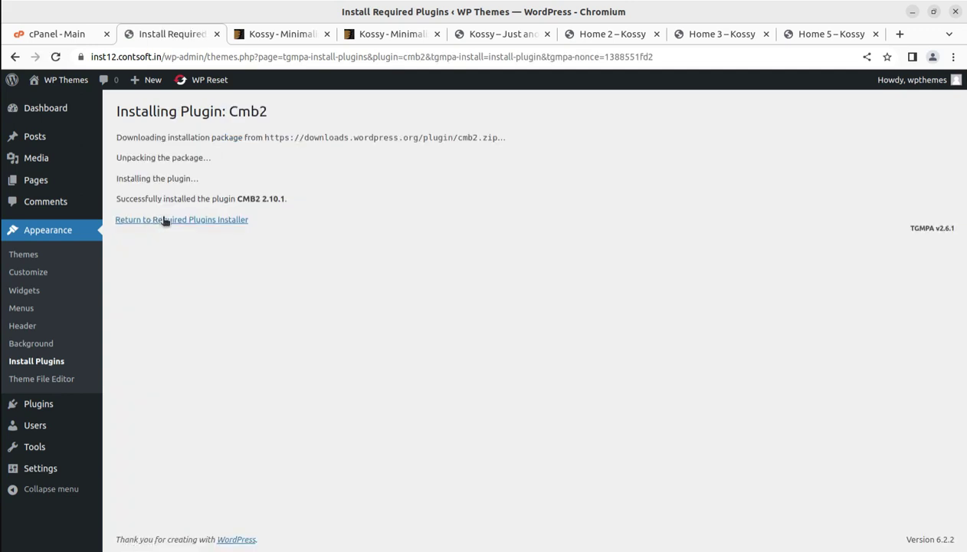
{"action": "left_click", "coordinate": [163, 219]}
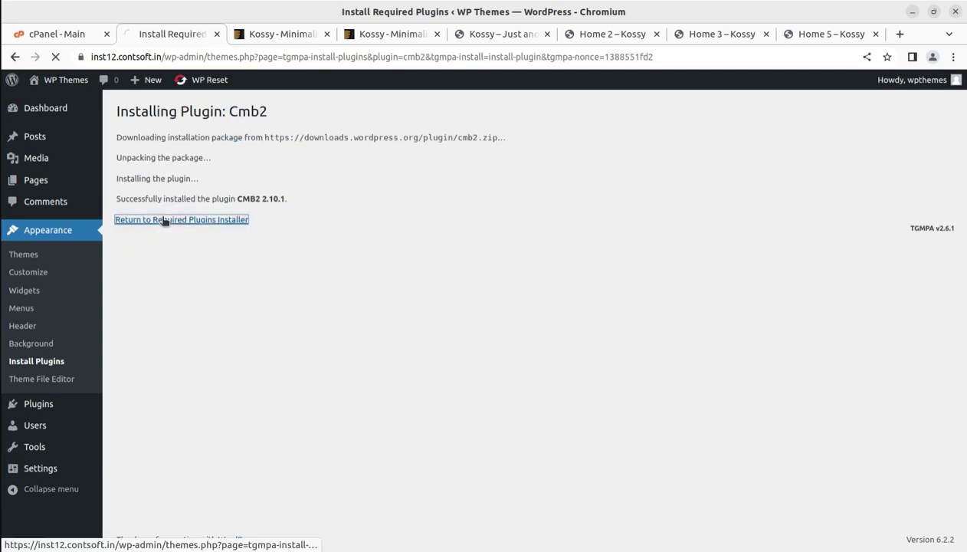
{"action": "left_click", "coordinate": [155, 290]}
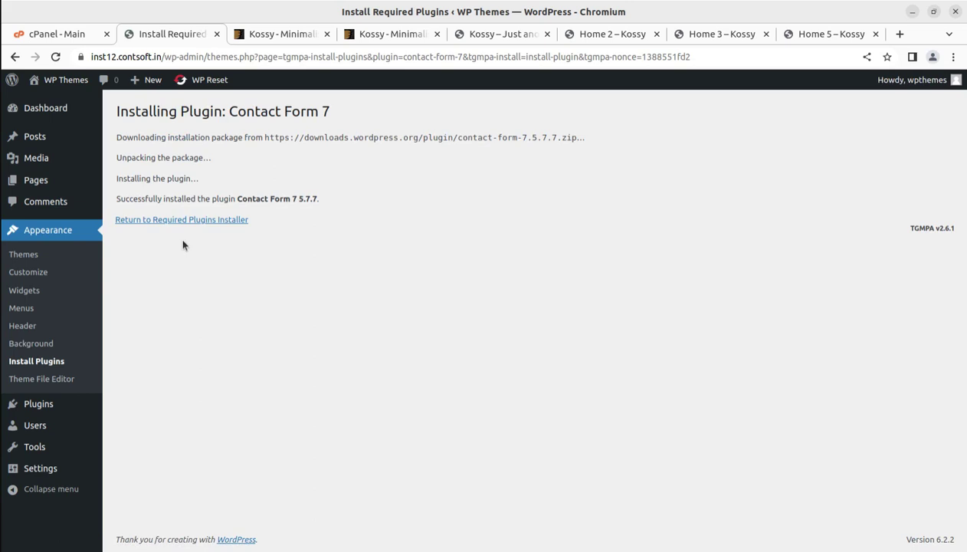
{"action": "left_click", "coordinate": [173, 220]}
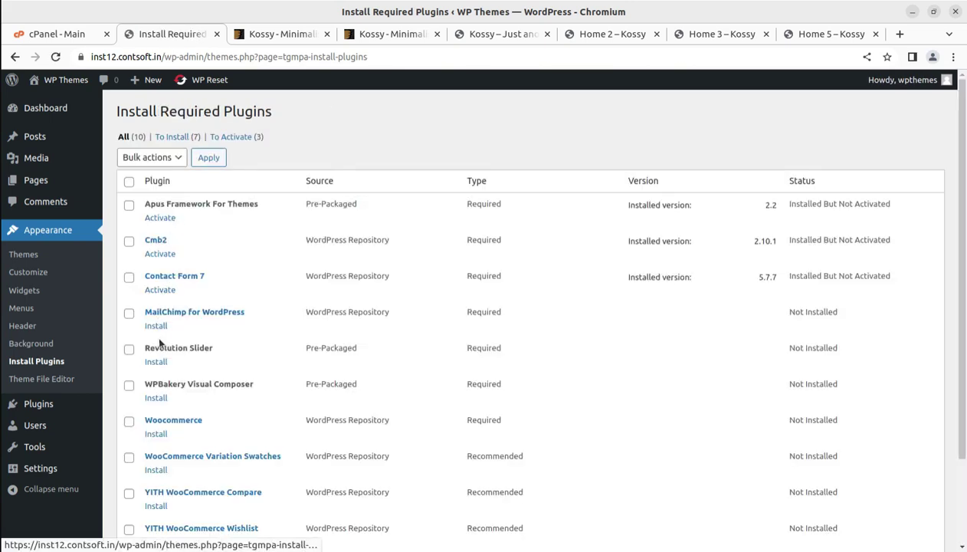
{"action": "left_click", "coordinate": [157, 327]}
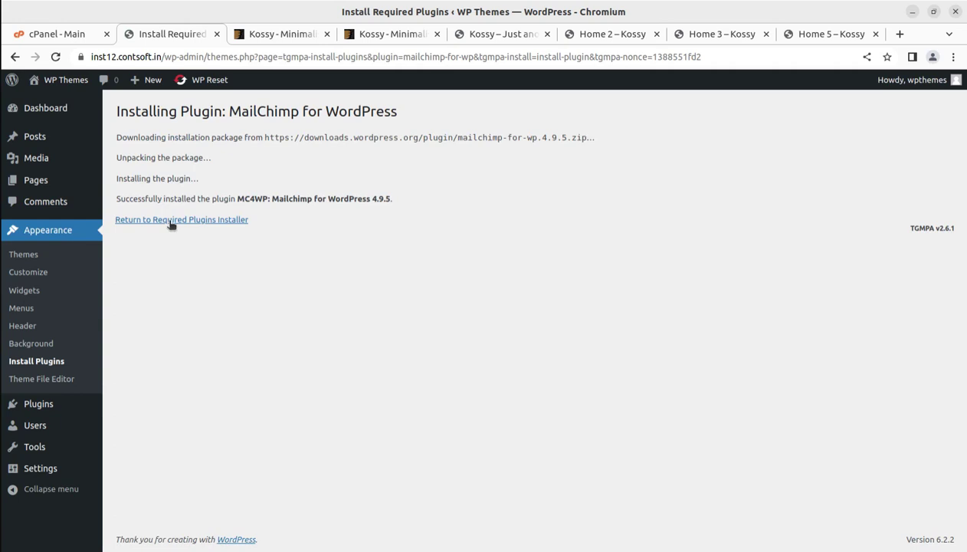
{"action": "left_click", "coordinate": [170, 221]}
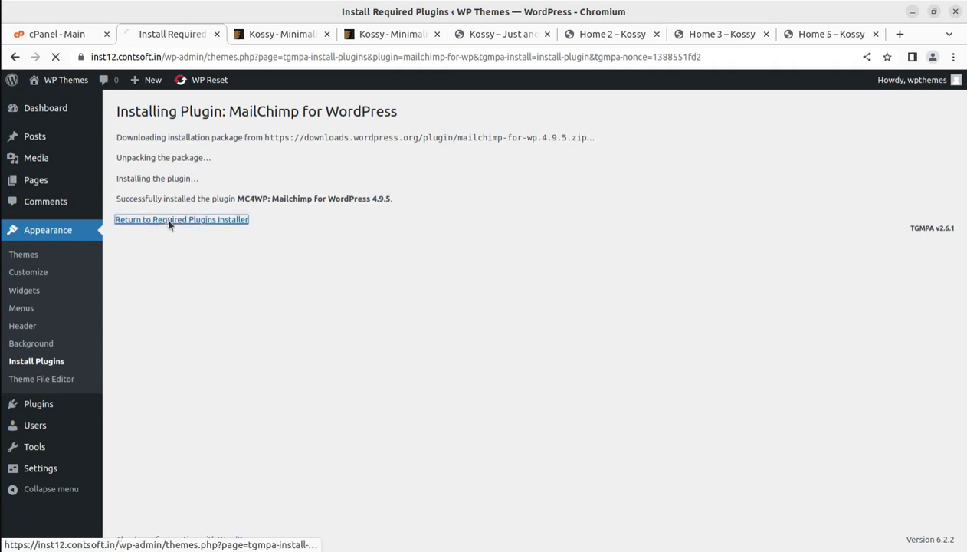
- Install the Revolution Slider, WPBakery Visual Composer and WooCommerce plugins individually
{"action": "left_click", "coordinate": [152, 365]}
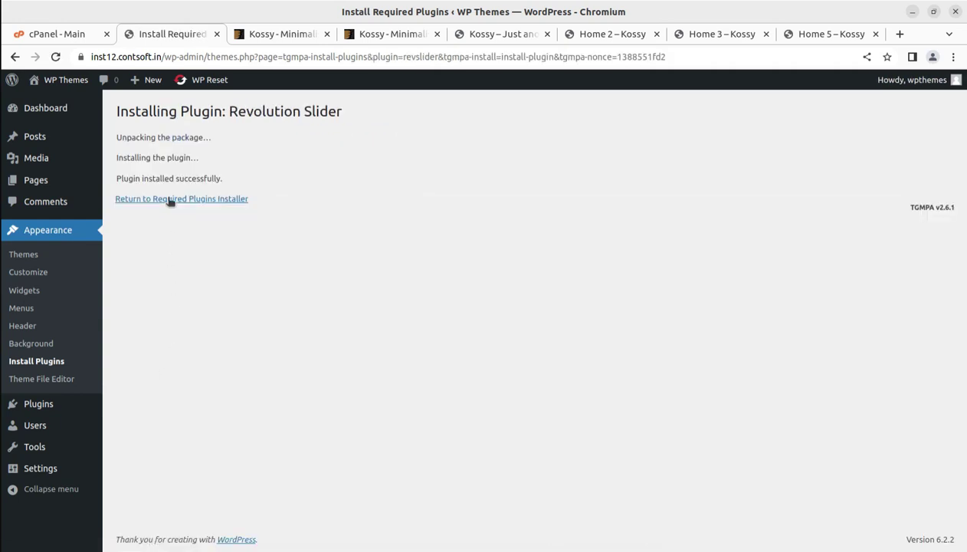
{"action": "left_click", "coordinate": [170, 199]}
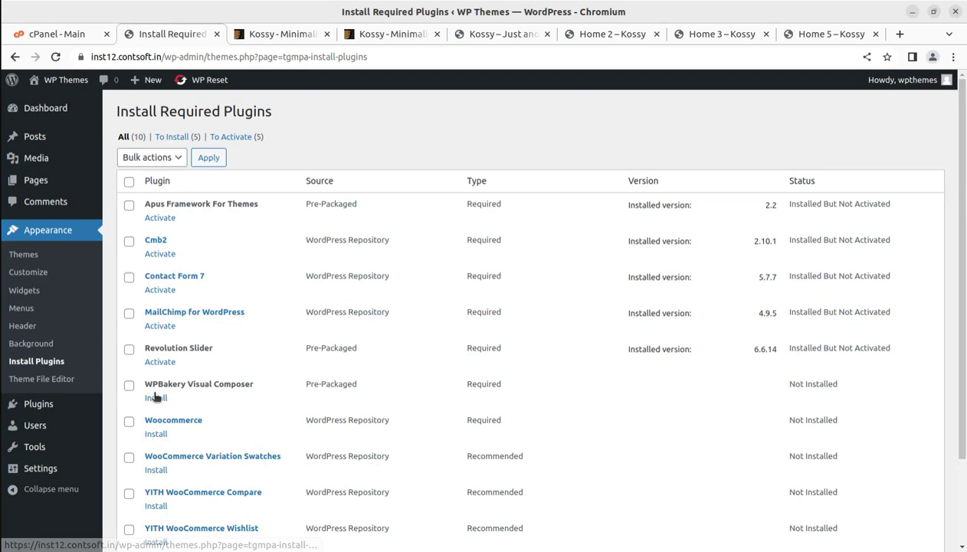
{"action": "left_click", "coordinate": [155, 398]}
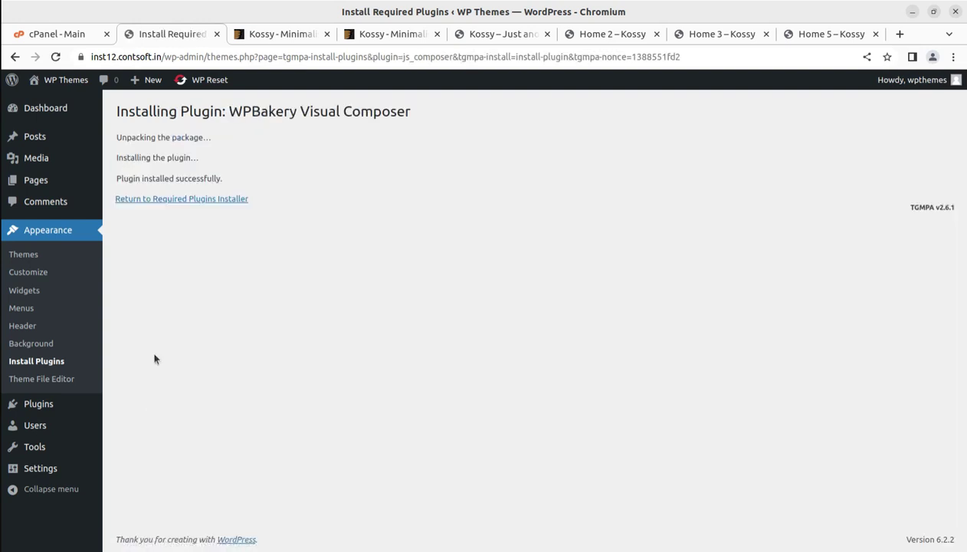
{"action": "left_click", "coordinate": [166, 200]}
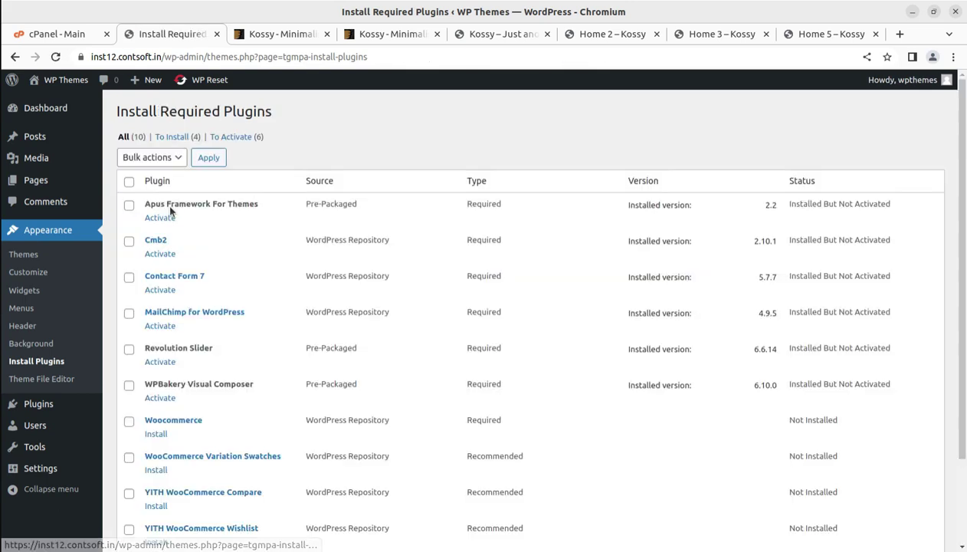
{"action": "left_click", "coordinate": [155, 435]}
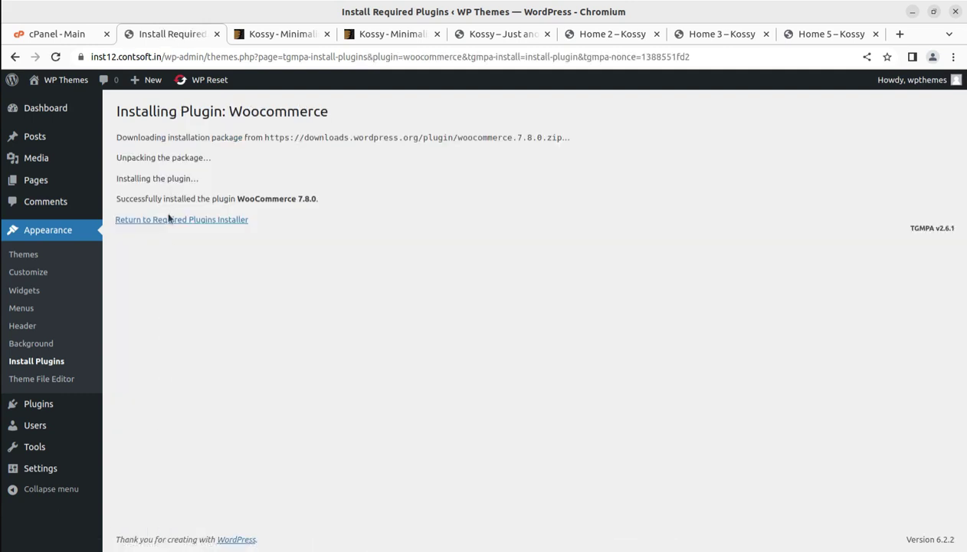
{"action": "left_click", "coordinate": [168, 220]}
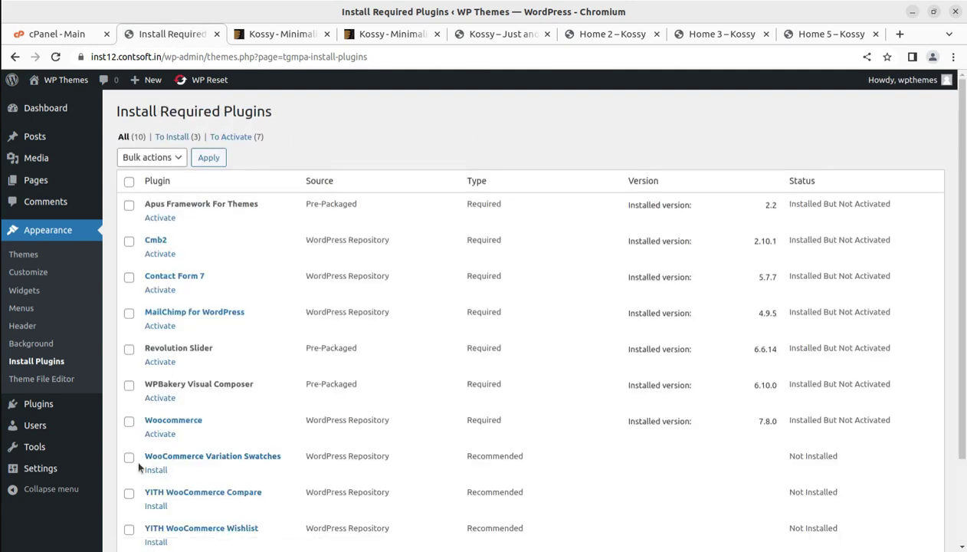
- Bulk-install WooCommerce Variation Swatches, YITH WooCommerce Compare and YITH WooCommerce Wishlist
{"action": "left_click", "coordinate": [129, 458]}
{"action": "left_click", "coordinate": [129, 493]}
{"action": "left_click", "coordinate": [129, 528]}
{"action": "scroll", "coordinate": [221, 498], "scroll_direction": "down", "scroll_amount": 2}
{"action": "left_click", "coordinate": [150, 488]}
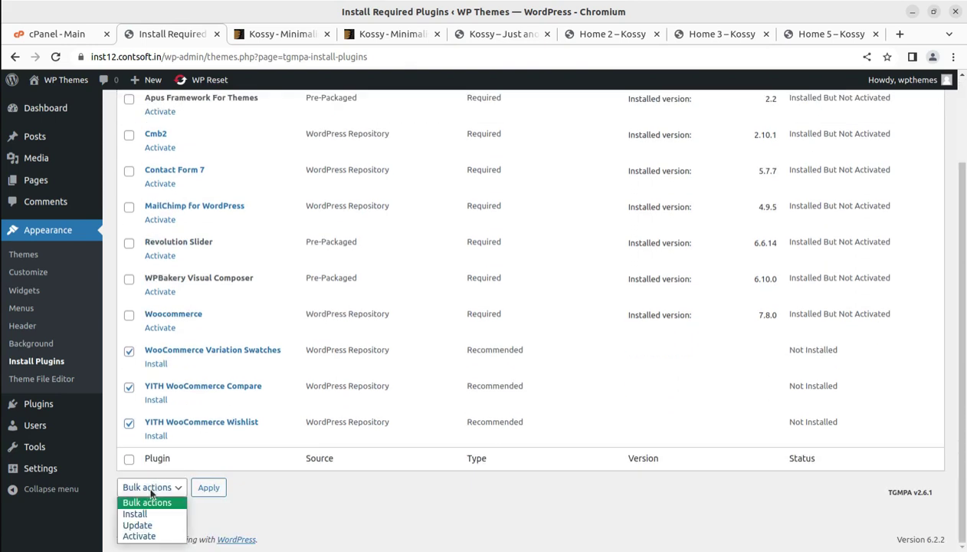
{"action": "left_click", "coordinate": [135, 513]}
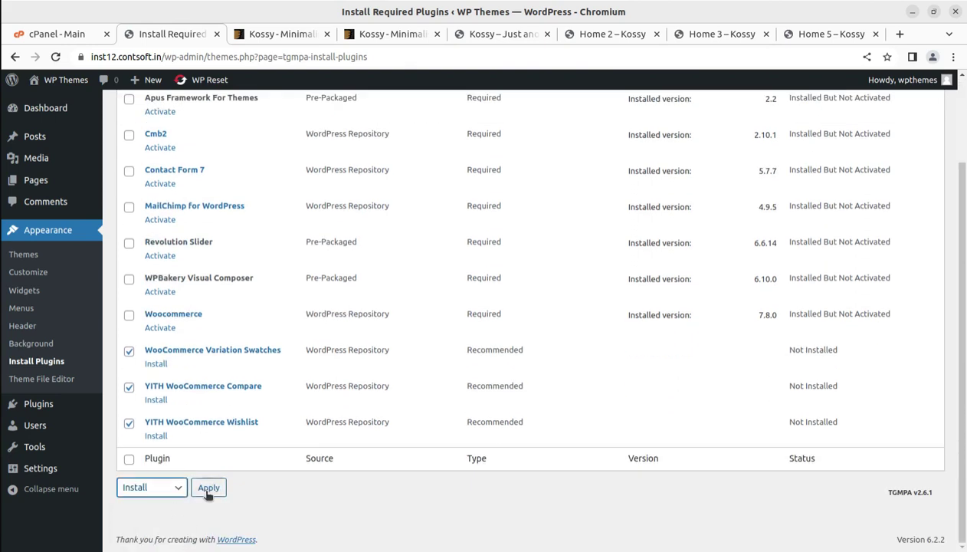
{"action": "left_click", "coordinate": [207, 489]}
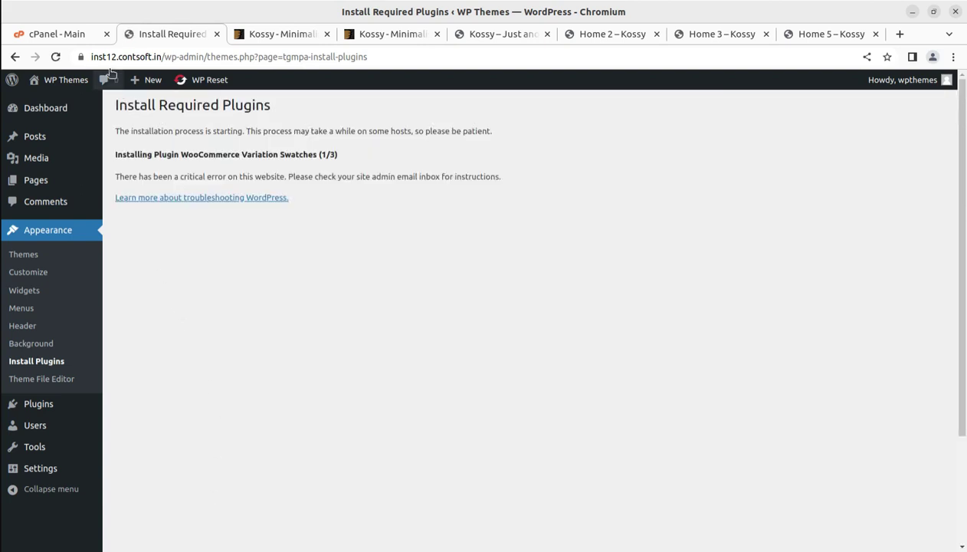
- After the bulk-install error, install YITH WooCommerce Compare and YITH WooCommerce Wishlist individually
{"action": "left_click", "coordinate": [15, 57]}
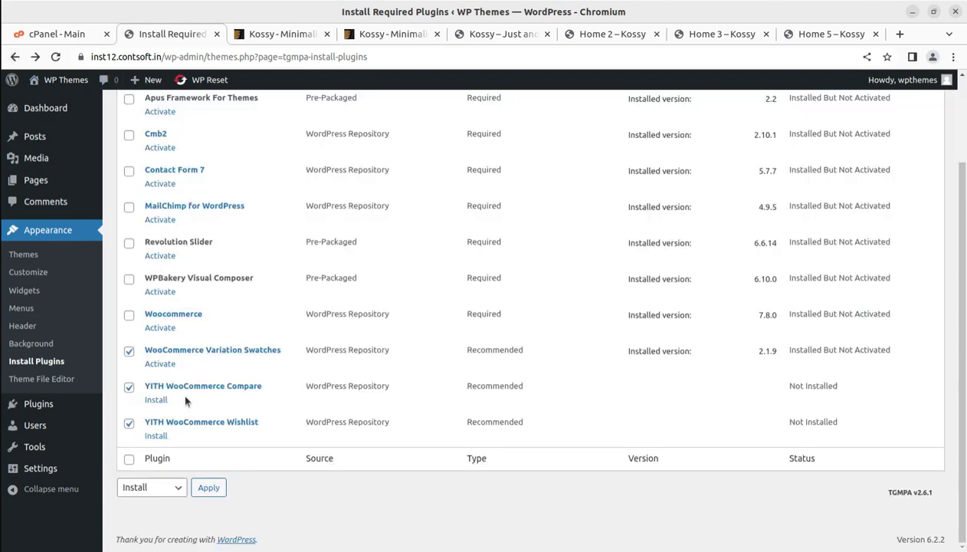
{"action": "left_click", "coordinate": [160, 403]}
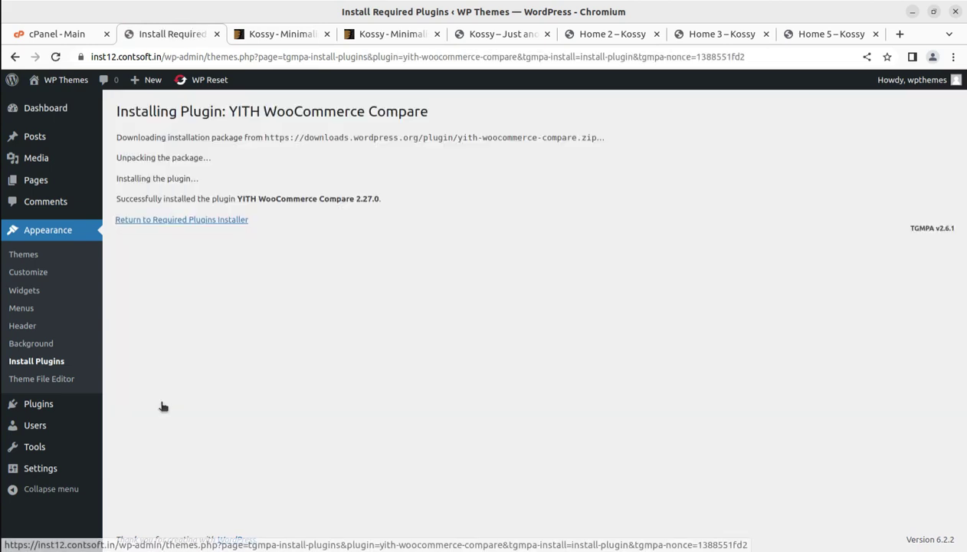
{"action": "left_click", "coordinate": [184, 219]}
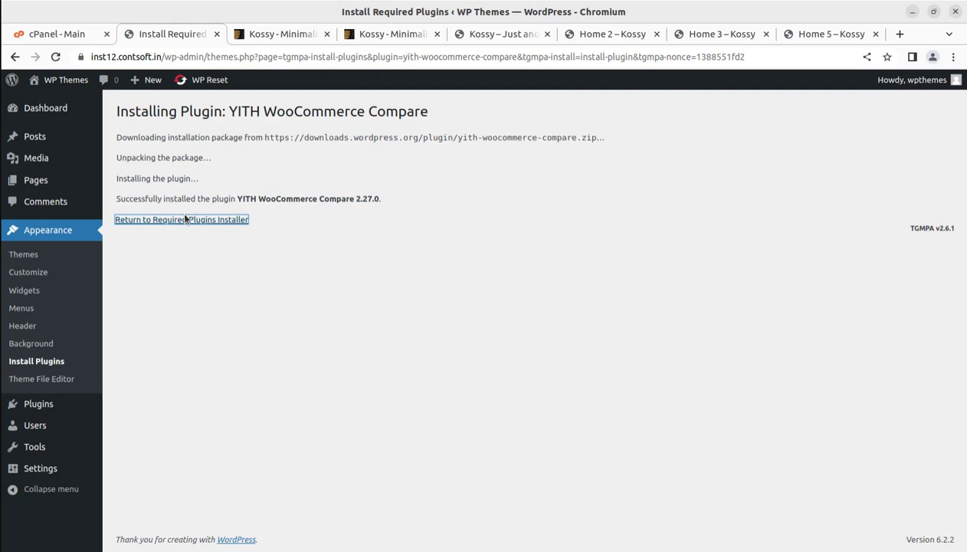
{"action": "left_click", "coordinate": [185, 221]}
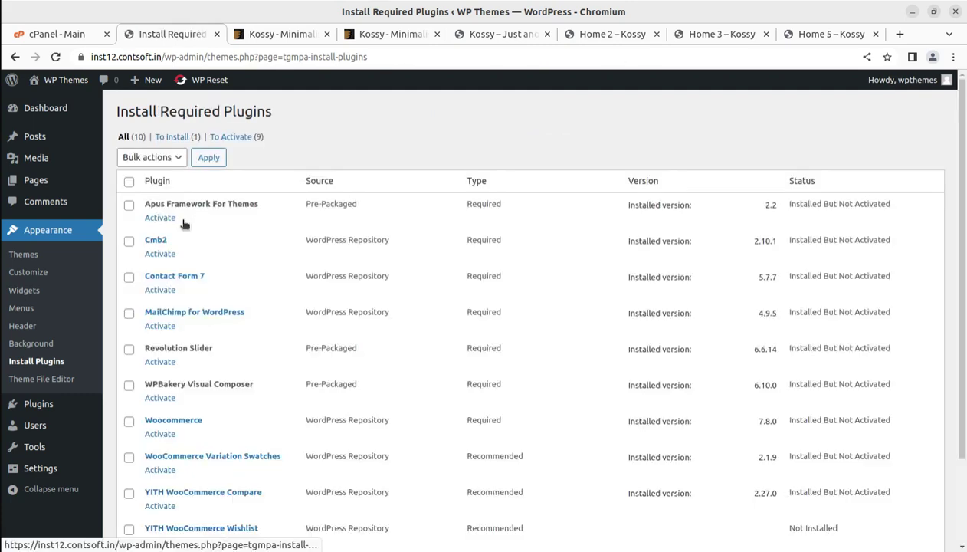
{"action": "scroll", "coordinate": [184, 230], "scroll_direction": "down", "scroll_amount": 3}
{"action": "left_click", "coordinate": [155, 437]}
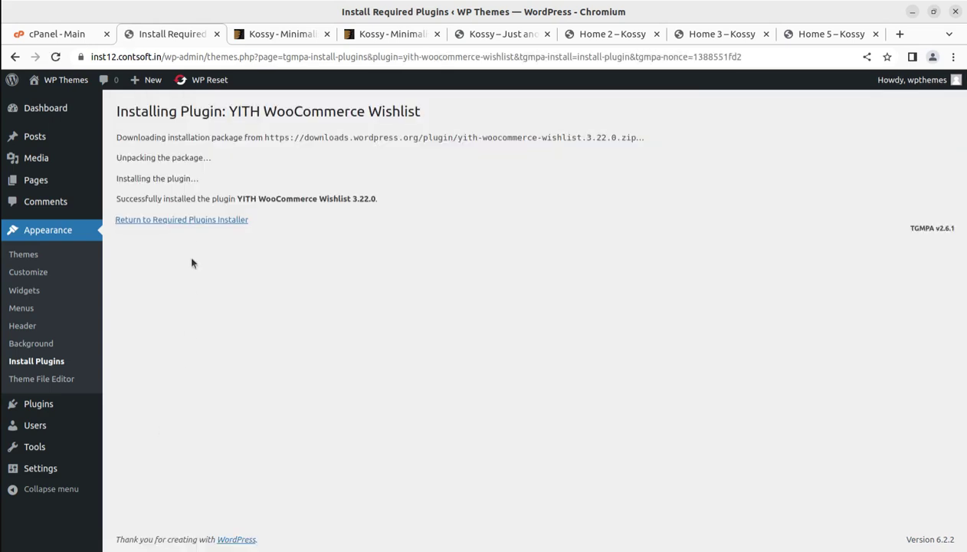
{"action": "left_click", "coordinate": [188, 220]}
{"action": "scroll", "coordinate": [319, 307], "scroll_direction": "down", "scroll_amount": 3}
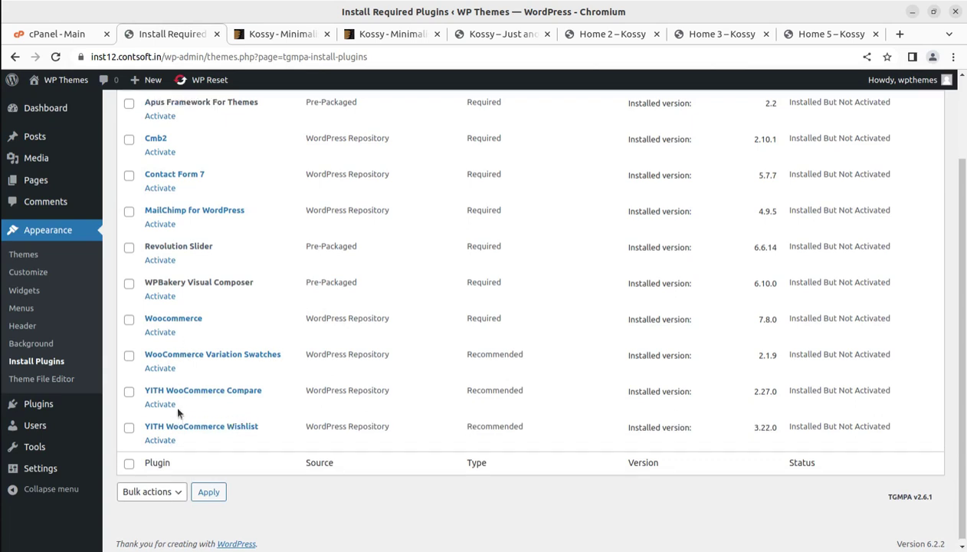
{"action": "scroll", "coordinate": [175, 402], "scroll_direction": "up", "scroll_amount": 3}
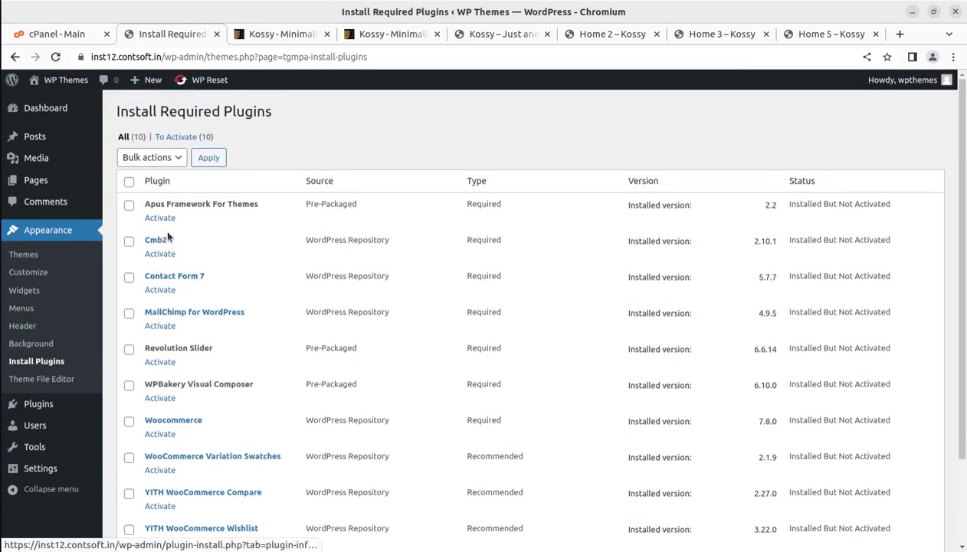
- Select all ten theme plugins and apply the Activate bulk action
{"action": "left_click", "coordinate": [129, 182]}
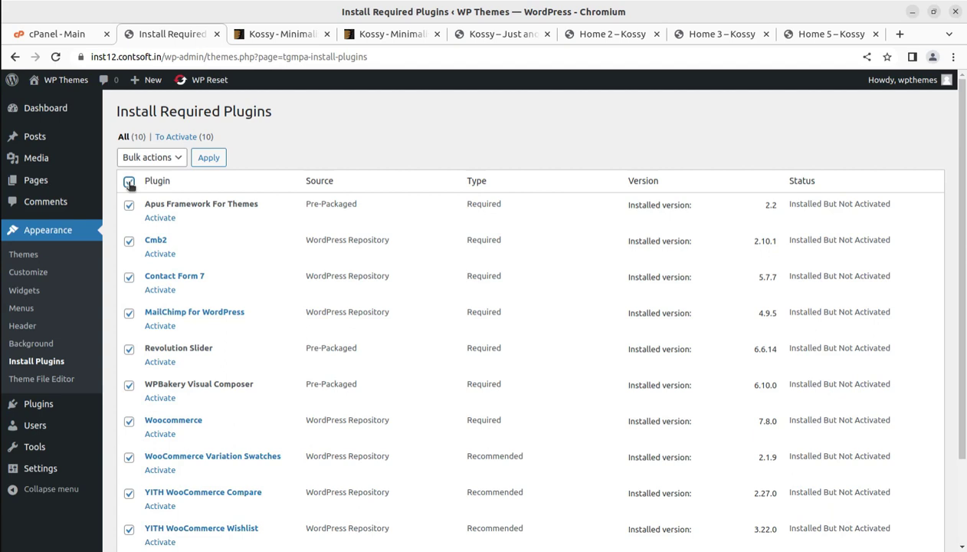
{"action": "left_click", "coordinate": [158, 158]}
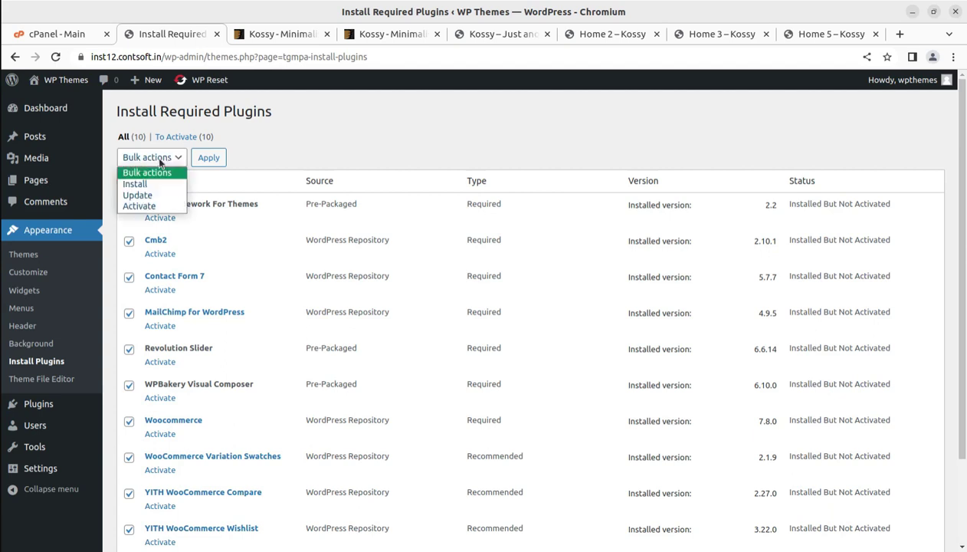
{"action": "left_click", "coordinate": [159, 206]}
{"action": "left_click", "coordinate": [210, 159]}
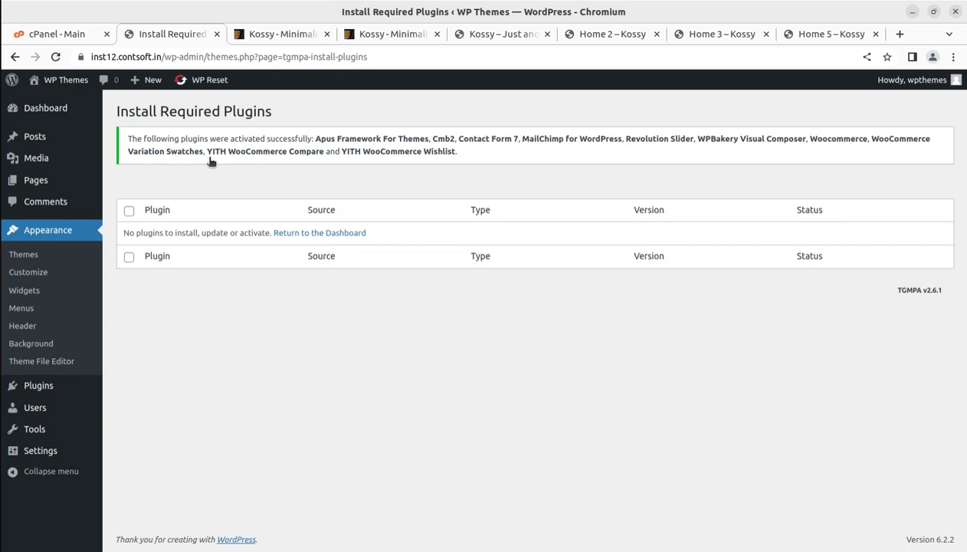
- From the Dashboard, skip the WooCommerce store details and decline sharing usage data
{"action": "left_click", "coordinate": [34, 112]}
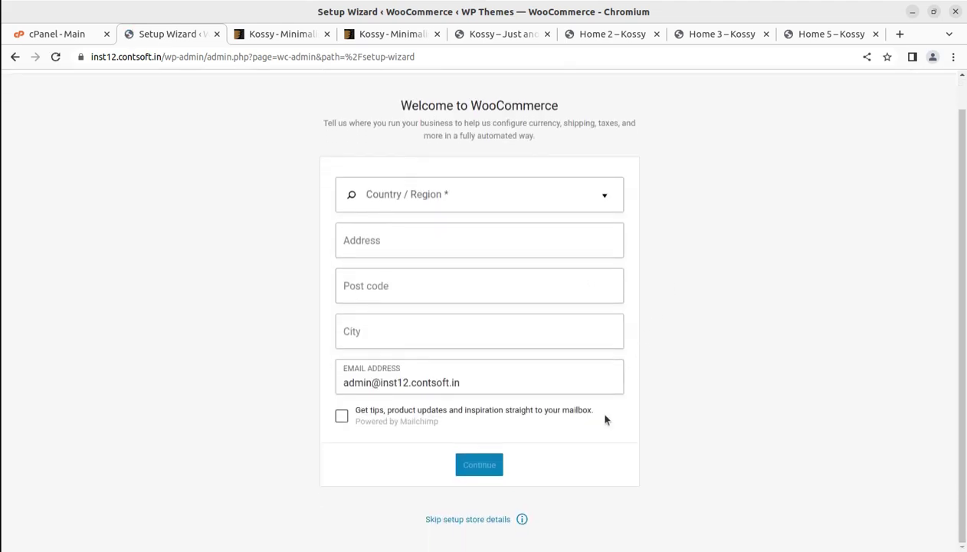
{"action": "left_click", "coordinate": [469, 519]}
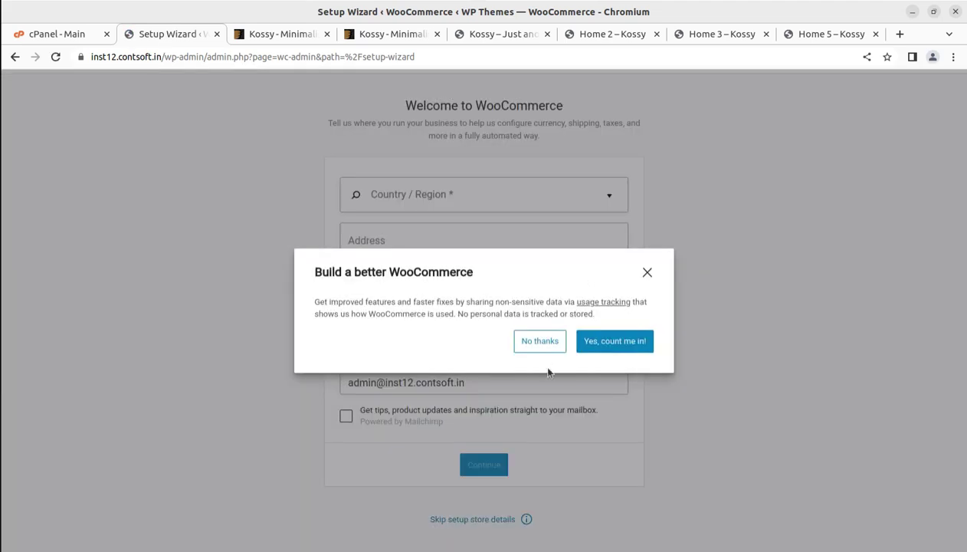
{"action": "left_click", "coordinate": [536, 341]}
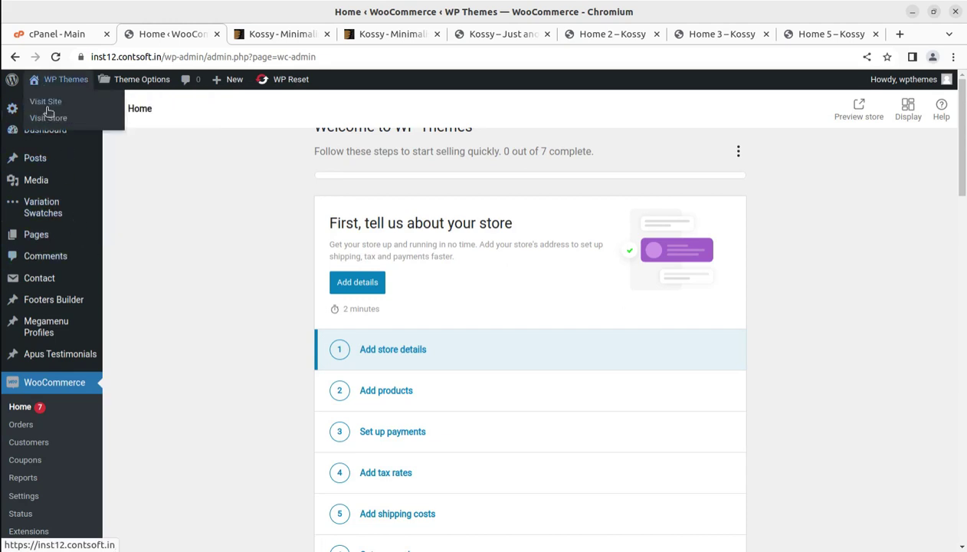
- Visit the live Kossy site from the WP Themes admin bar menu
{"action": "left_click", "coordinate": [40, 84]}
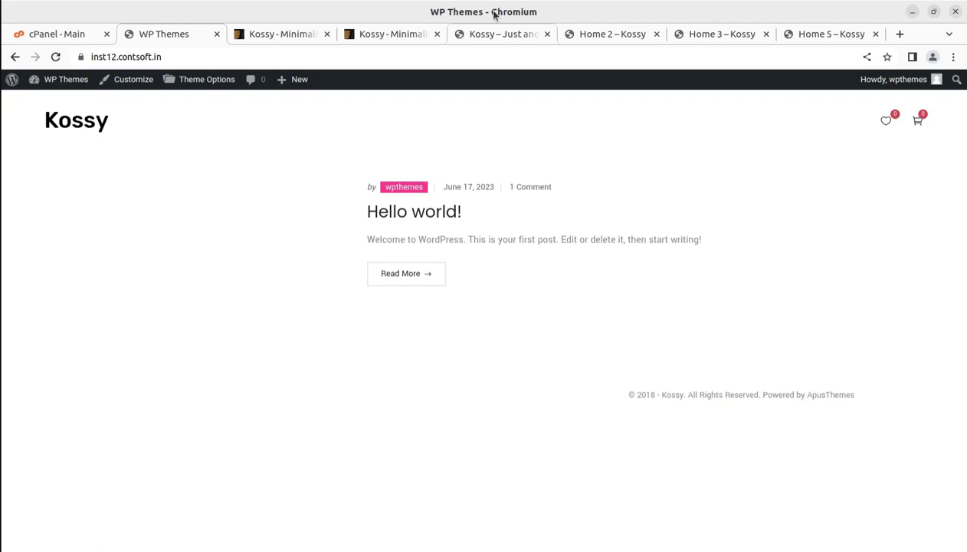
{"action": "left_click", "coordinate": [398, 42]}
{"action": "scroll", "coordinate": [426, 350], "scroll_direction": "up", "scroll_amount": 4}
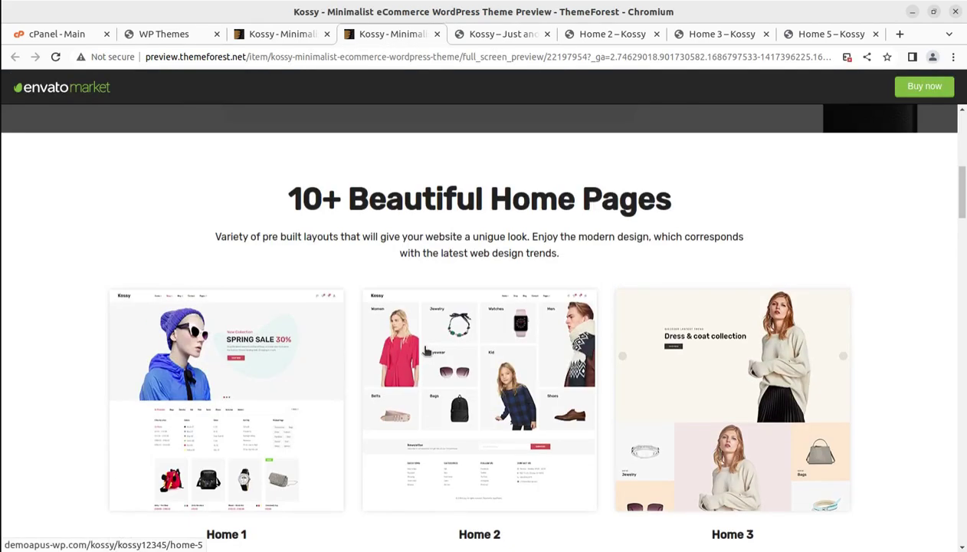
{"action": "scroll", "coordinate": [426, 351], "scroll_direction": "down", "scroll_amount": 2}
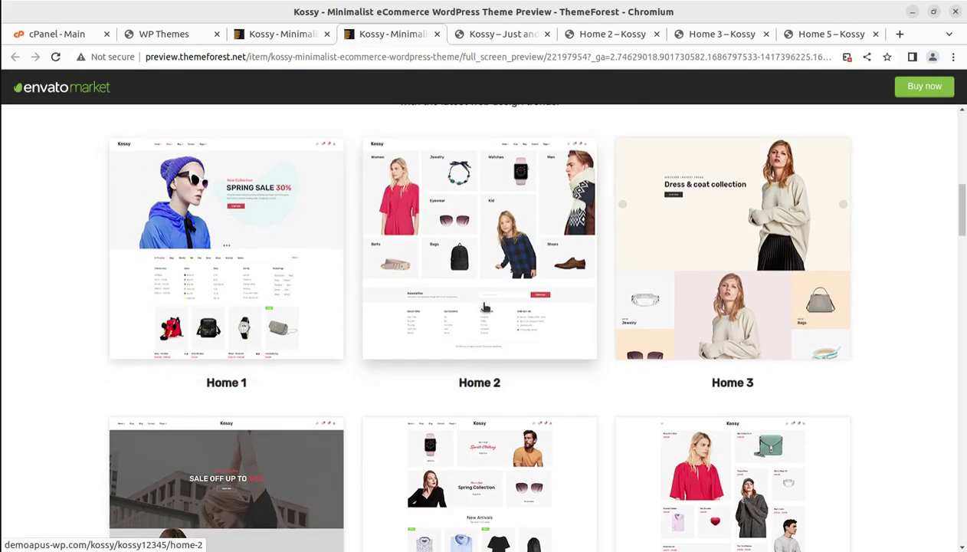
{"action": "scroll", "coordinate": [754, 309], "scroll_direction": "down", "scroll_amount": 3}
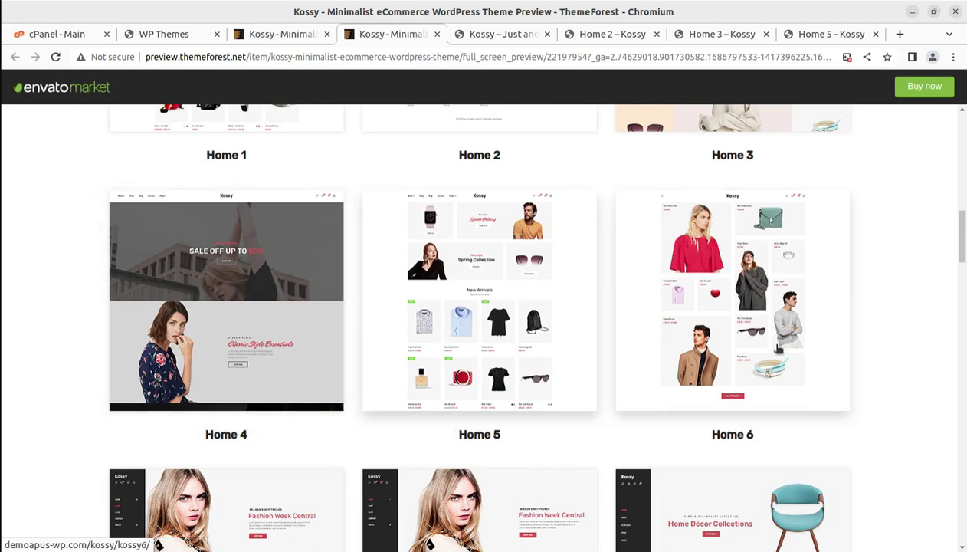
{"action": "scroll", "coordinate": [754, 358], "scroll_direction": "down", "scroll_amount": 2}
{"action": "scroll", "coordinate": [343, 448], "scroll_direction": "down", "scroll_amount": 3}
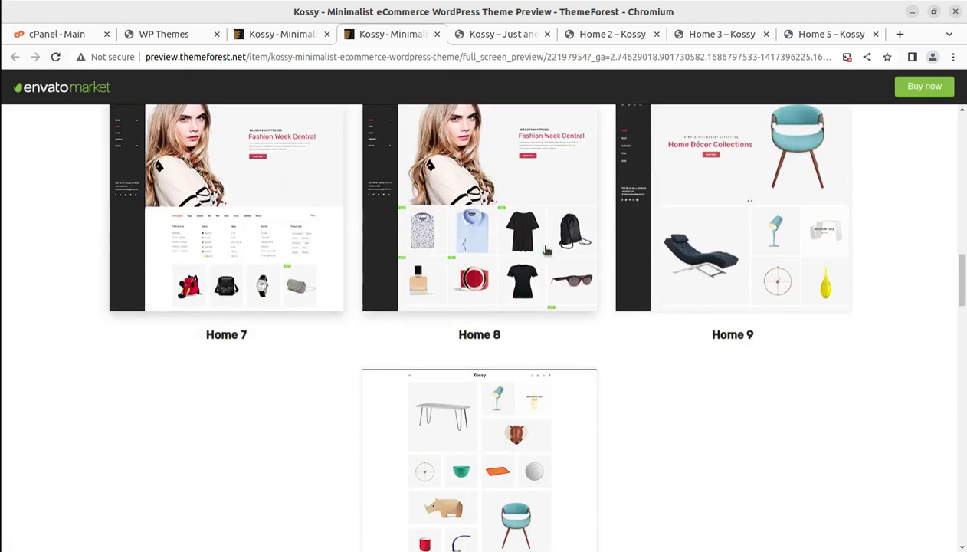
{"action": "scroll", "coordinate": [496, 449], "scroll_direction": "up", "scroll_amount": 5}
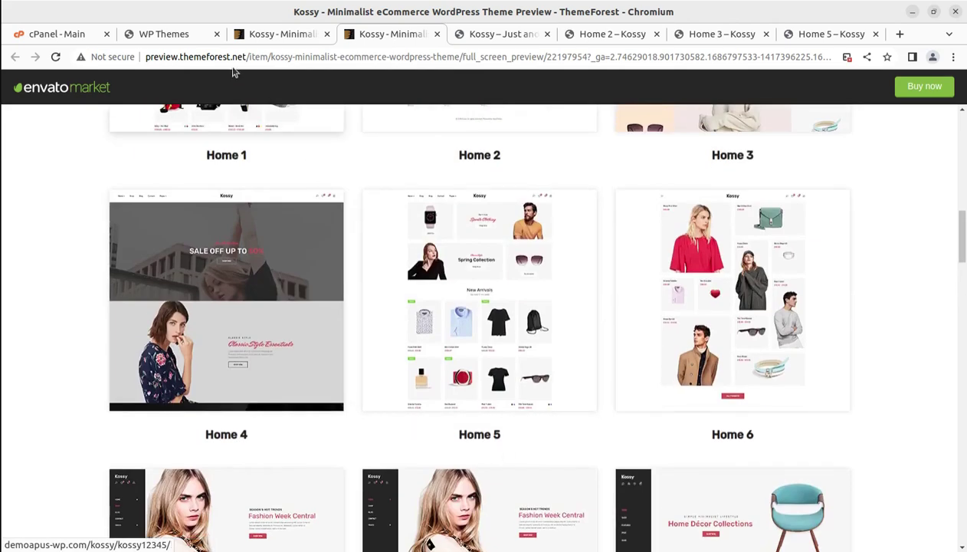
{"action": "left_click", "coordinate": [184, 36]}
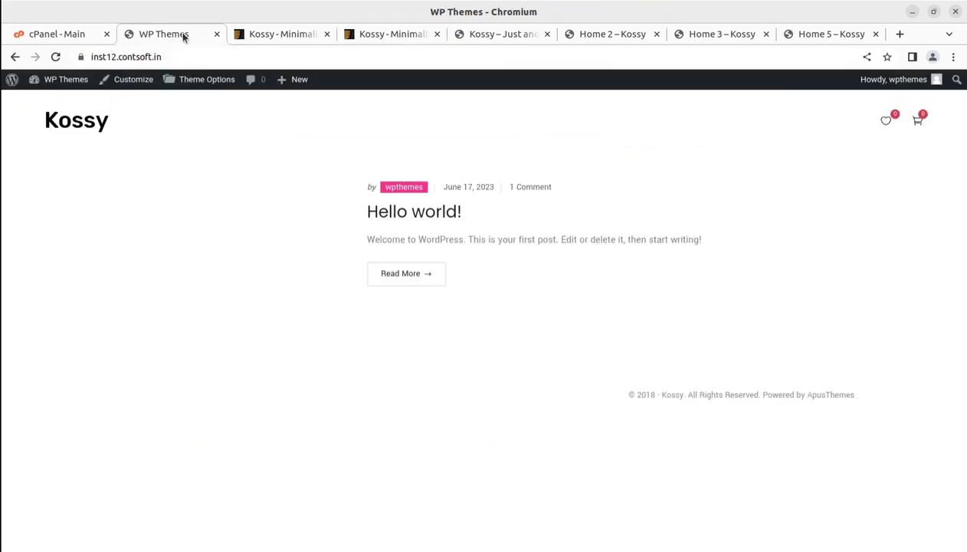
{"action": "mouse_move", "coordinate": [59, 79]}
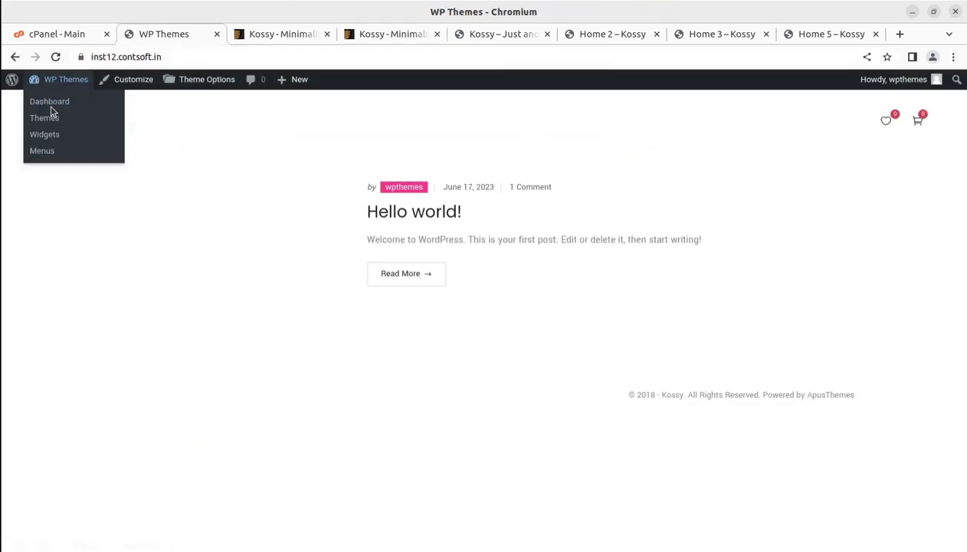
- Return to the admin dashboard and scroll to the Tools section with Apus Demo Import
{"action": "left_click", "coordinate": [50, 106]}
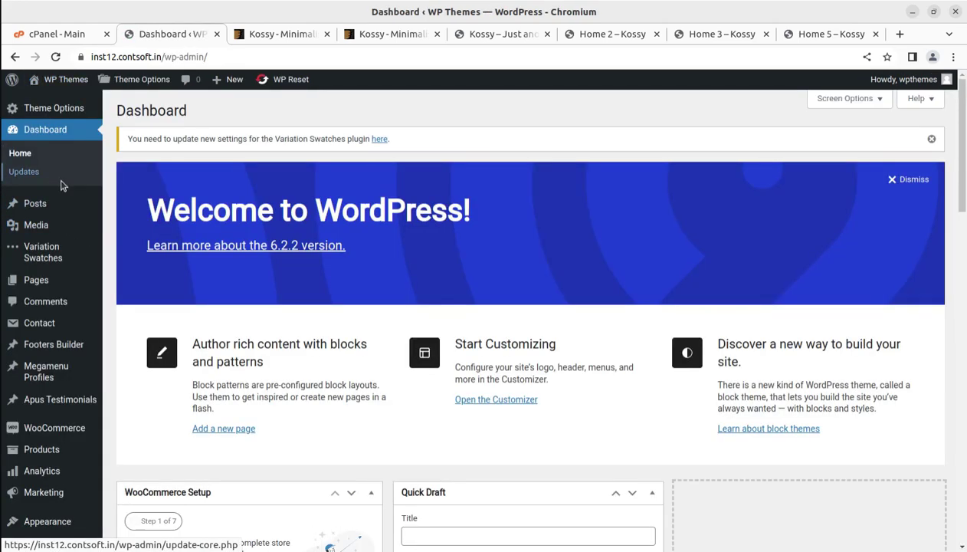
{"action": "scroll", "coordinate": [62, 230], "scroll_direction": "down", "scroll_amount": 5}
{"action": "scroll", "coordinate": [115, 227], "scroll_direction": "up", "scroll_amount": 5}
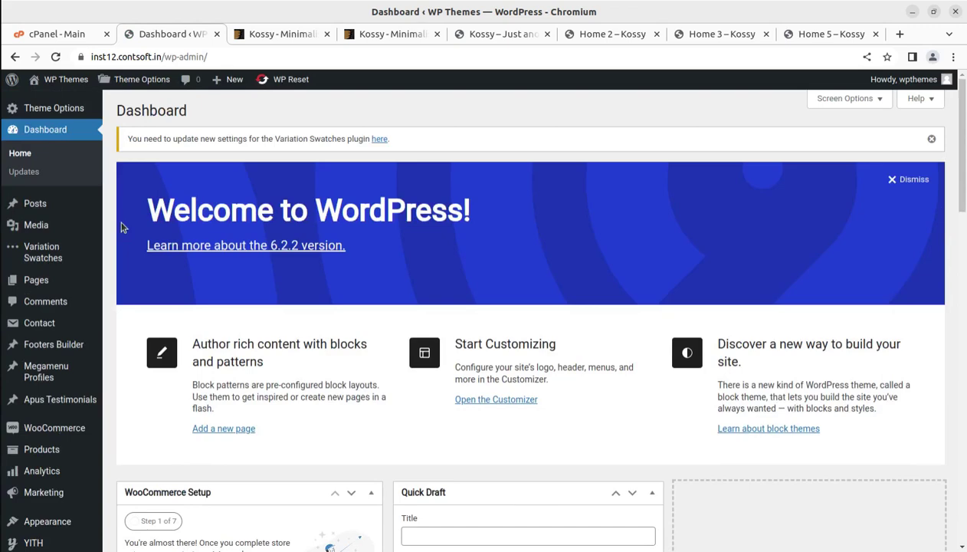
{"action": "scroll", "coordinate": [121, 227], "scroll_direction": "down", "scroll_amount": 3}
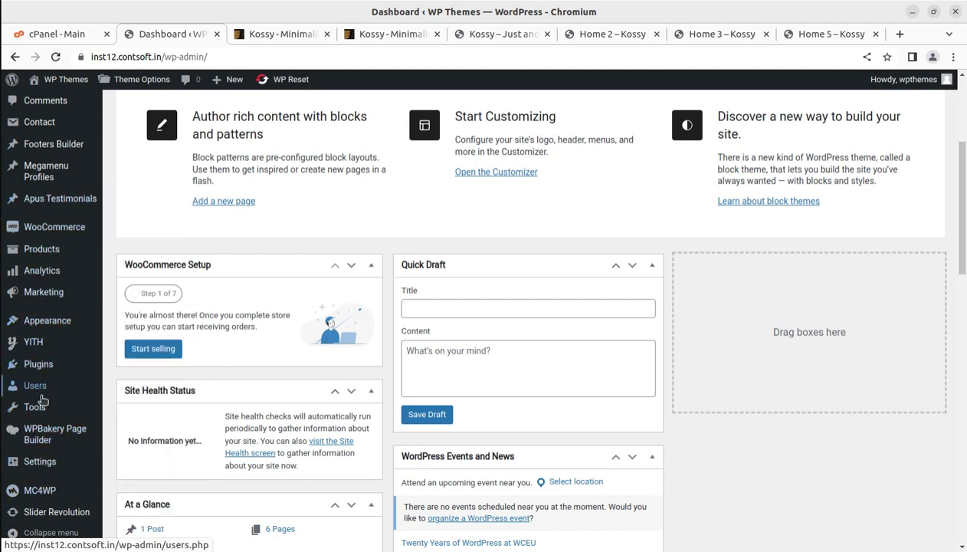
{"action": "mouse_move", "coordinate": [34, 407]}
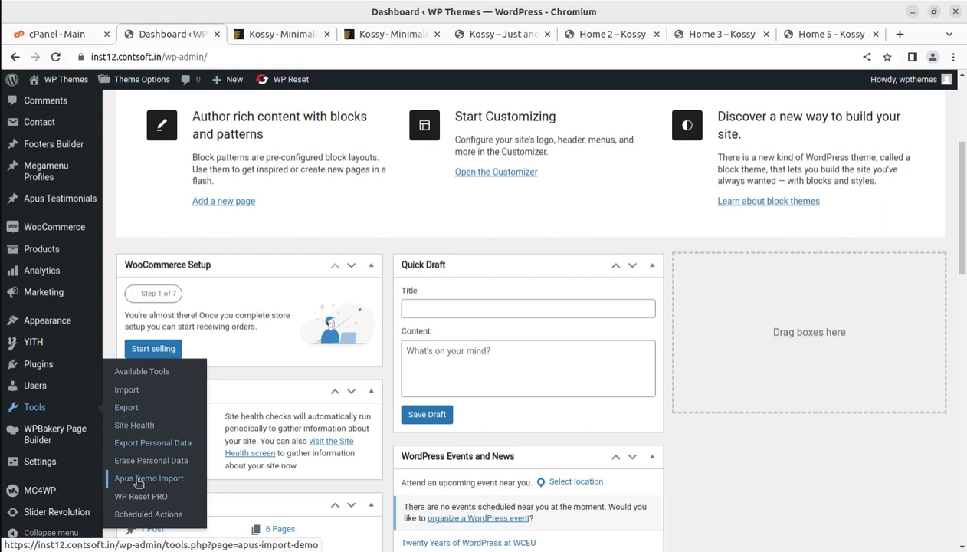
- Import the Home 1, 2, 3, 4, 5 demo in Apus Demo Import, then reload after it fails
{"action": "left_click", "coordinate": [139, 480]}
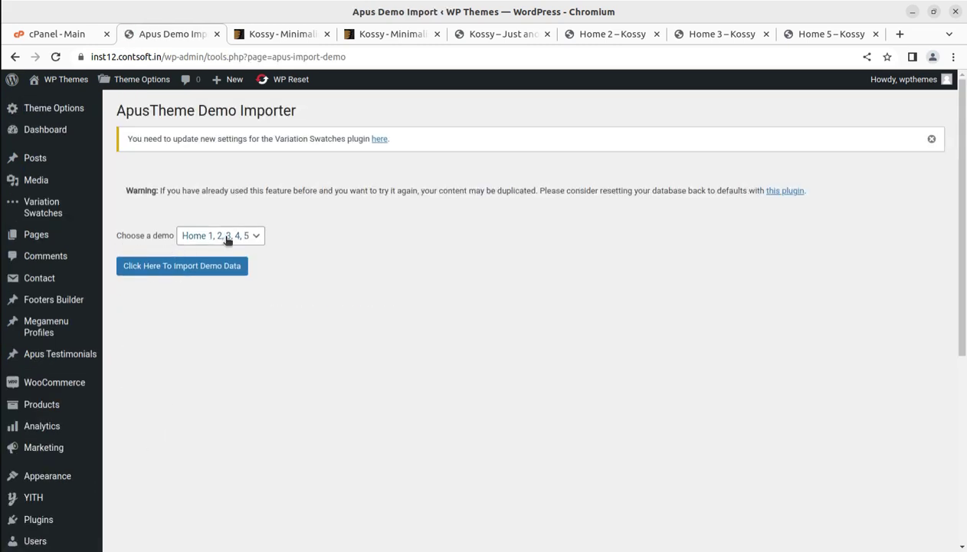
{"action": "left_click", "coordinate": [221, 235]}
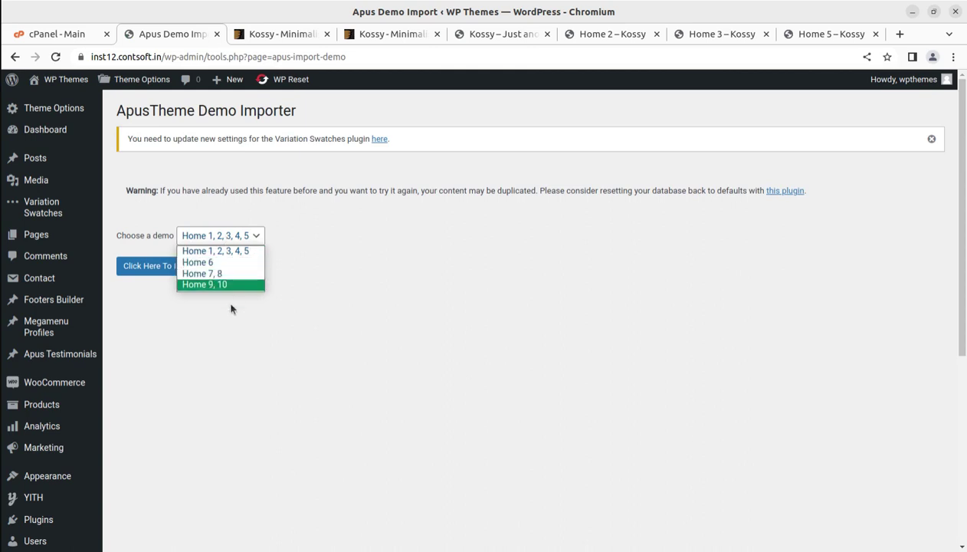
{"action": "left_click", "coordinate": [219, 255]}
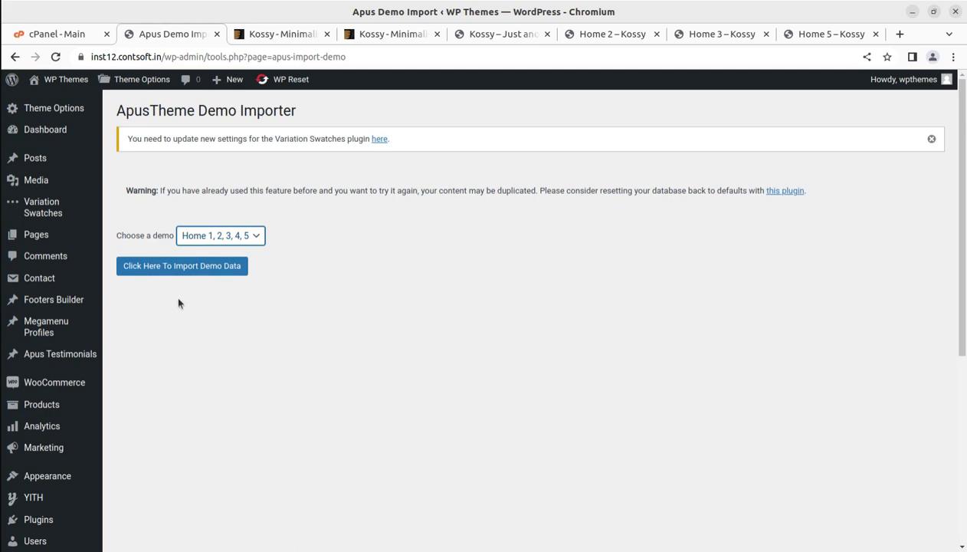
{"action": "left_click", "coordinate": [168, 274]}
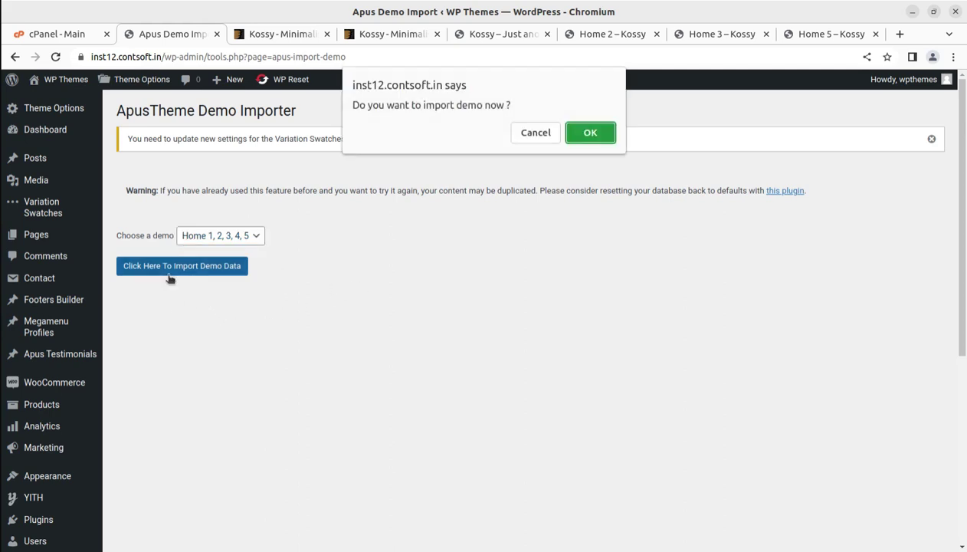
{"action": "left_click", "coordinate": [579, 135]}
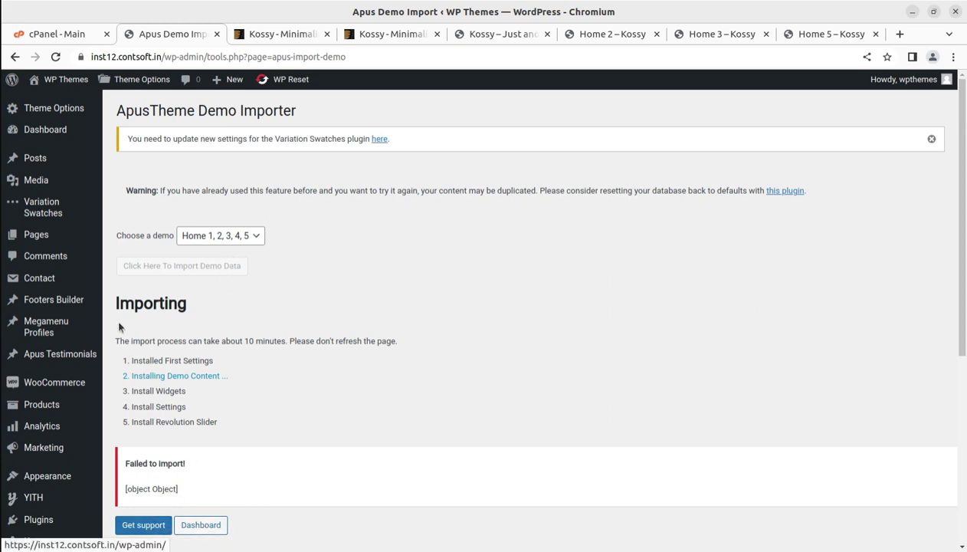
{"action": "left_click", "coordinate": [55, 57]}
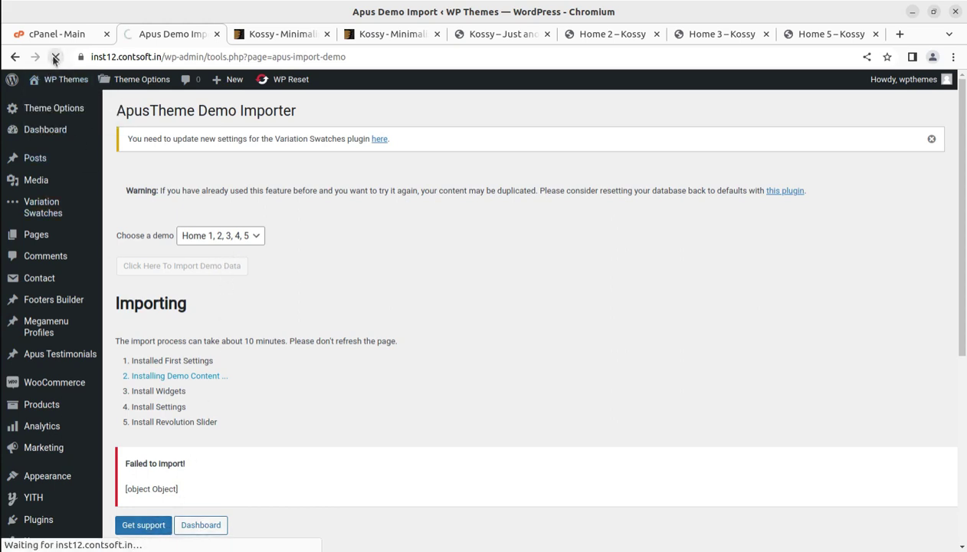
- Start the Home 1, 2, 3, 4, 5 demo import again and confirm it
{"action": "left_click", "coordinate": [189, 268]}
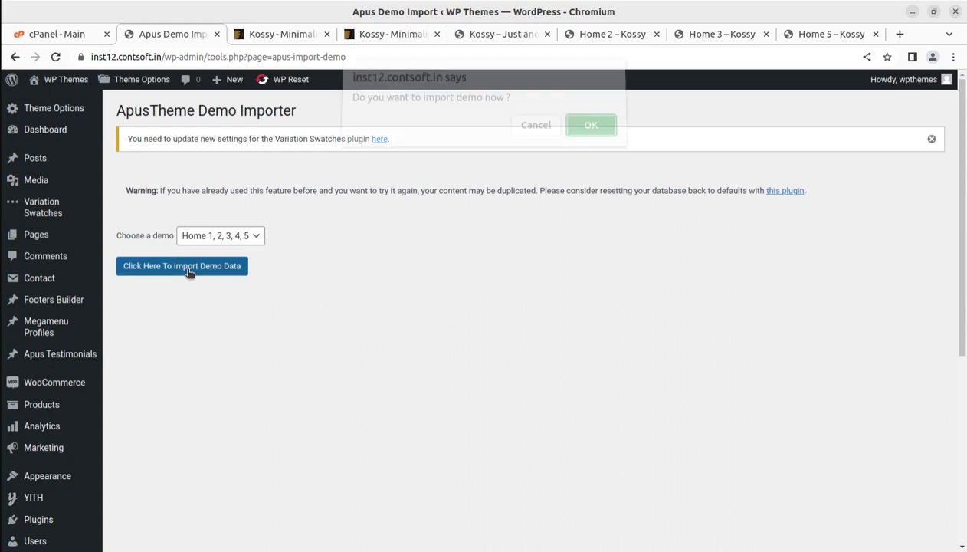
{"action": "left_click", "coordinate": [582, 136]}
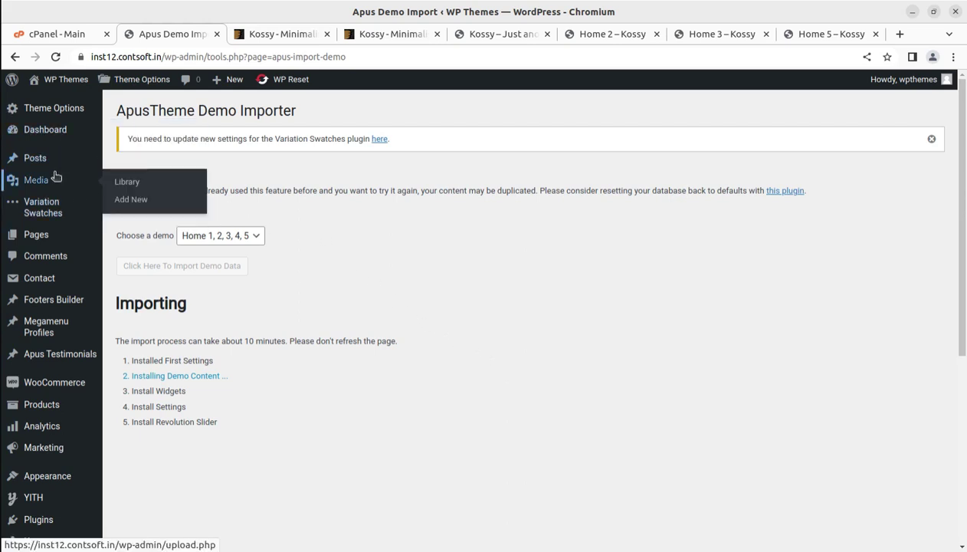
- Switch between the Media Library and Apus Demo Import tabs to monitor import progress
{"action": "scroll", "coordinate": [56, 183], "scroll_direction": "down", "scroll_amount": 3}
{"action": "scroll", "coordinate": [56, 261], "scroll_direction": "up", "scroll_amount": 3}
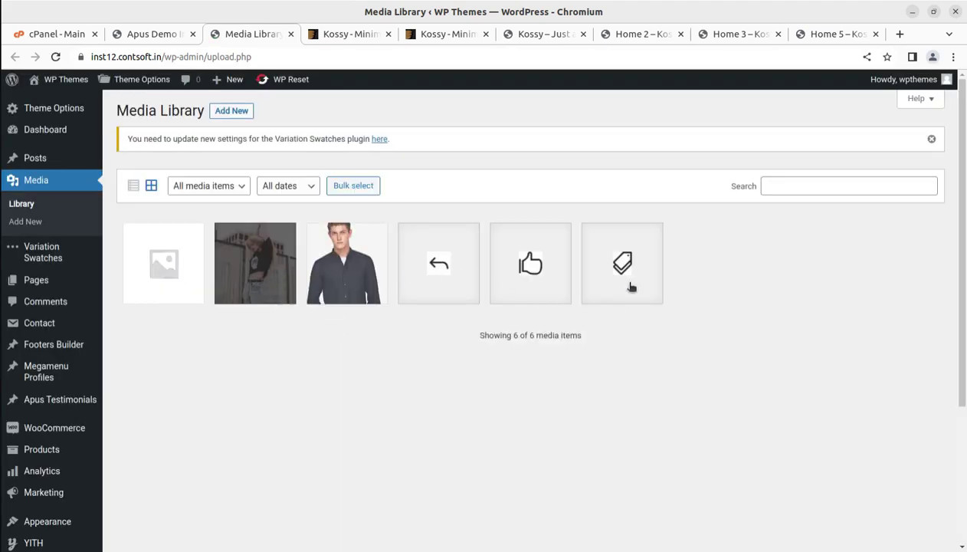
{"action": "left_click", "coordinate": [164, 36]}
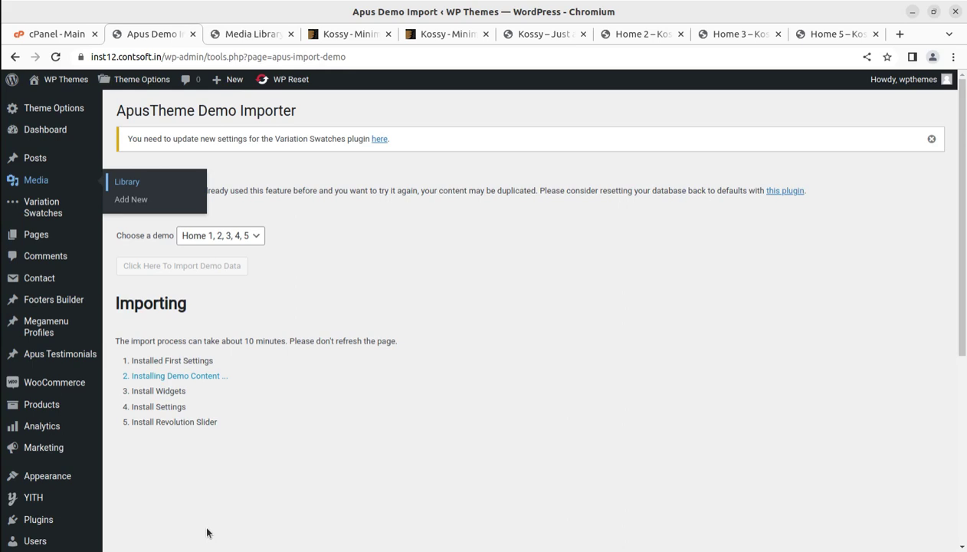
{"action": "key", "text": "ctrl+Tab"}
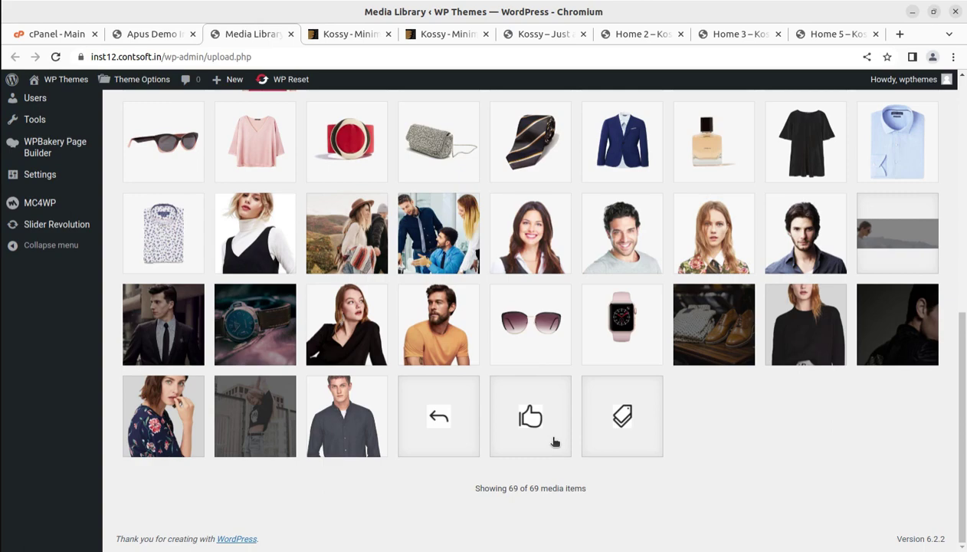
{"action": "scroll", "coordinate": [555, 442], "scroll_direction": "up", "scroll_amount": 3}
{"action": "scroll", "coordinate": [553, 429], "scroll_direction": "up", "scroll_amount": 5}
{"action": "scroll", "coordinate": [553, 417], "scroll_direction": "up", "scroll_amount": 1}
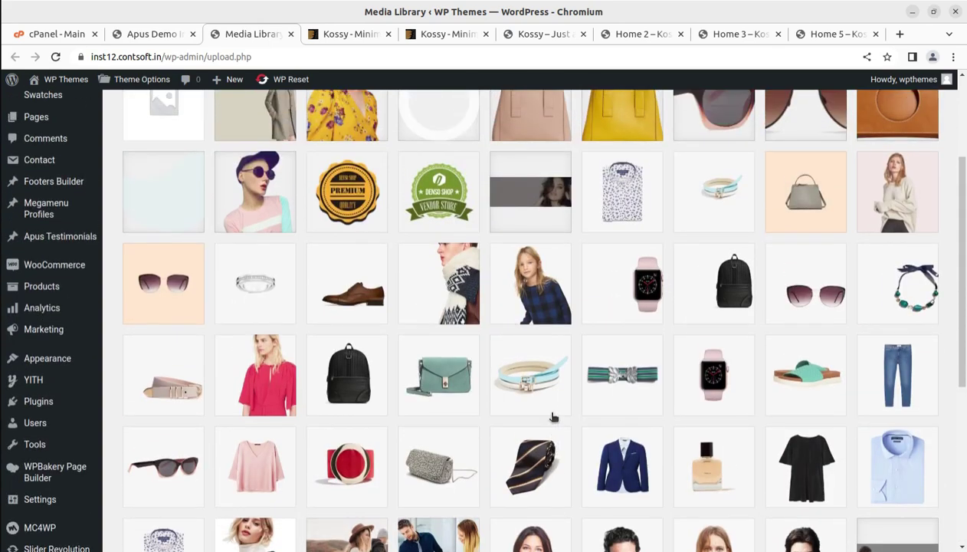
{"action": "scroll", "coordinate": [553, 417], "scroll_direction": "up", "scroll_amount": 3}
{"action": "left_click", "coordinate": [143, 34]}
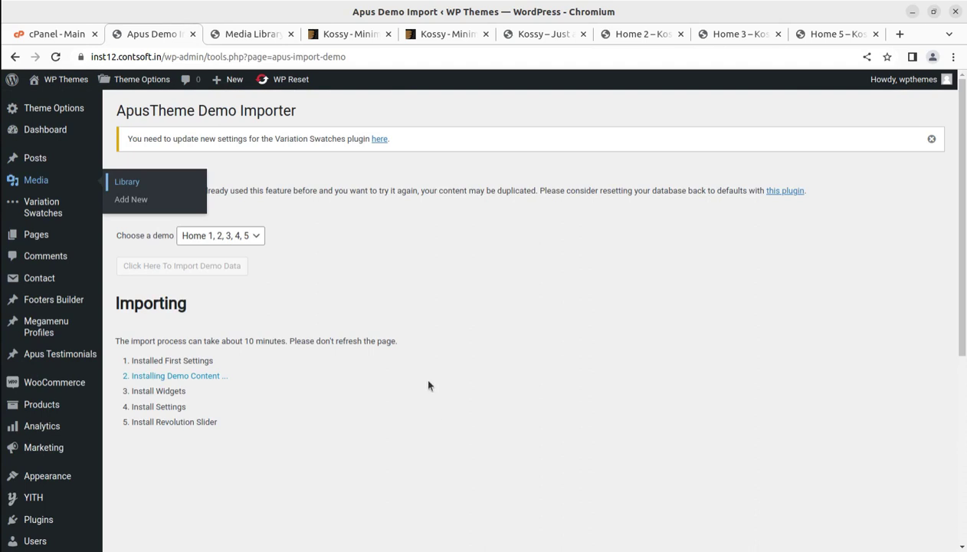
- Once importing succeeds, reload the Media Library to show the 110 imported items
{"action": "left_click", "coordinate": [251, 34]}
{"action": "scroll", "coordinate": [498, 364], "scroll_direction": "down", "scroll_amount": 1}
{"action": "scroll", "coordinate": [498, 364], "scroll_direction": "down", "scroll_amount": 4}
{"action": "scroll", "coordinate": [317, 337], "scroll_direction": "down", "scroll_amount": 1}
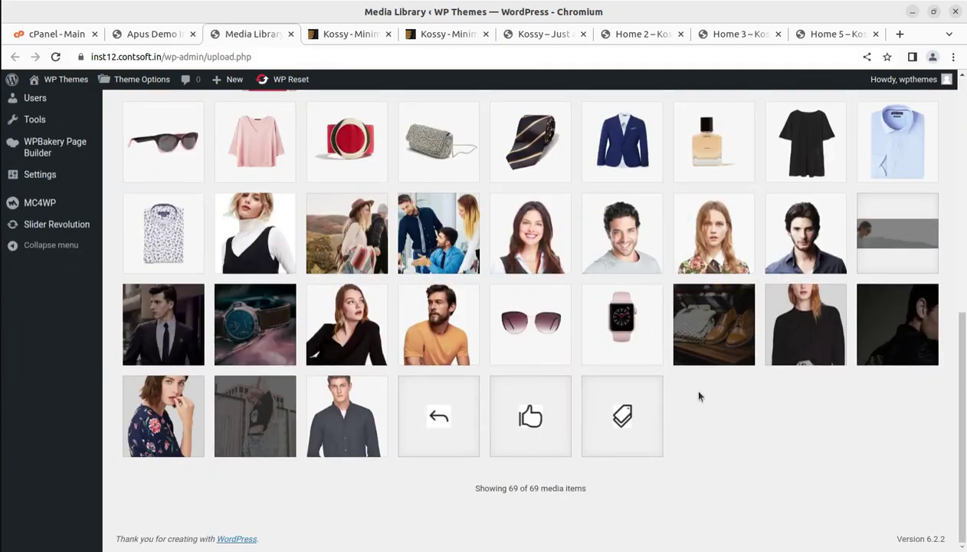
{"action": "key", "text": "ctrl+shift+Tab"}
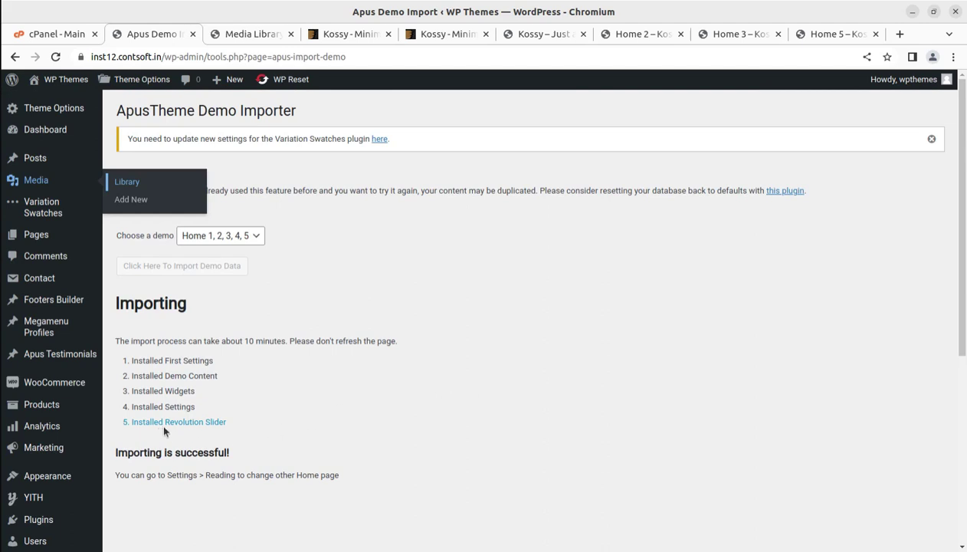
{"action": "left_click_drag", "start_coordinate": [121, 452], "coordinate": [147, 452]}
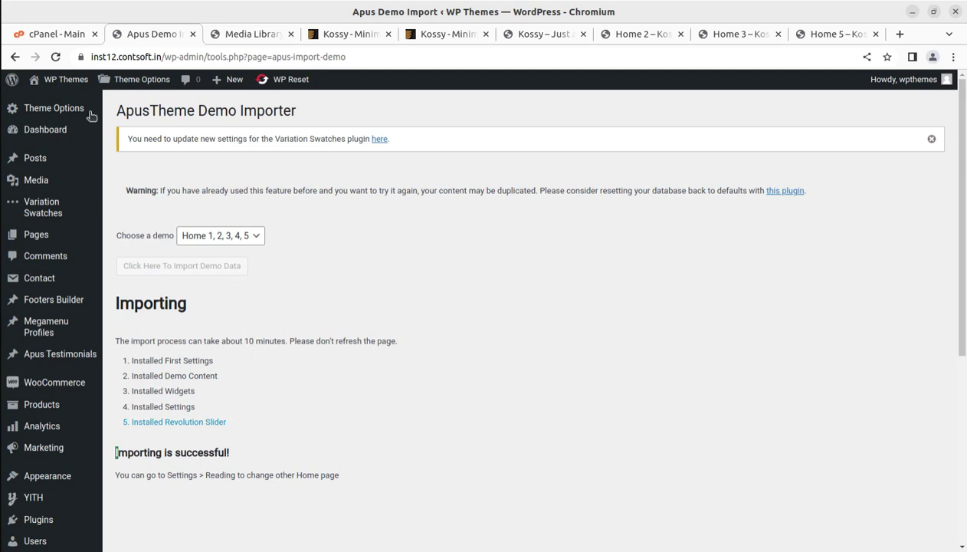
{"action": "left_click", "coordinate": [258, 36]}
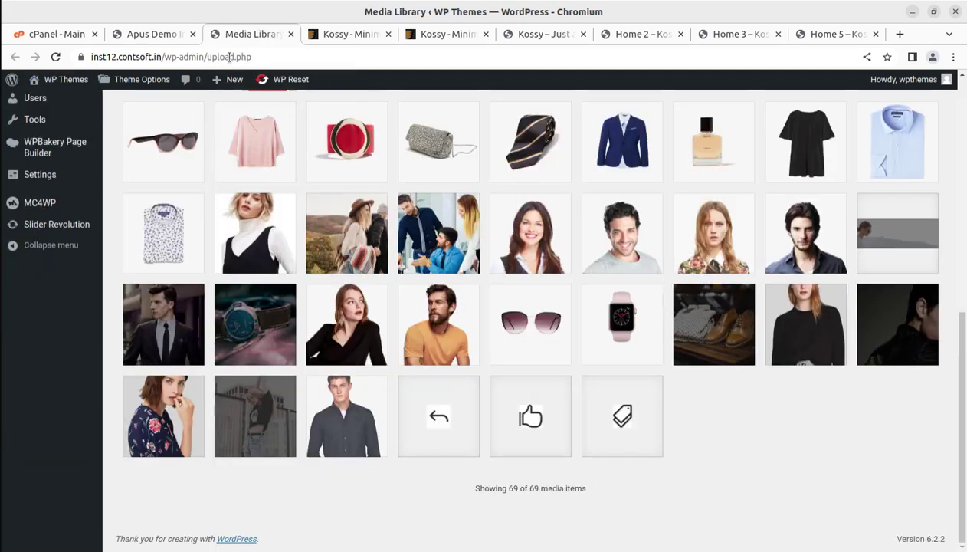
{"action": "left_click", "coordinate": [56, 57]}
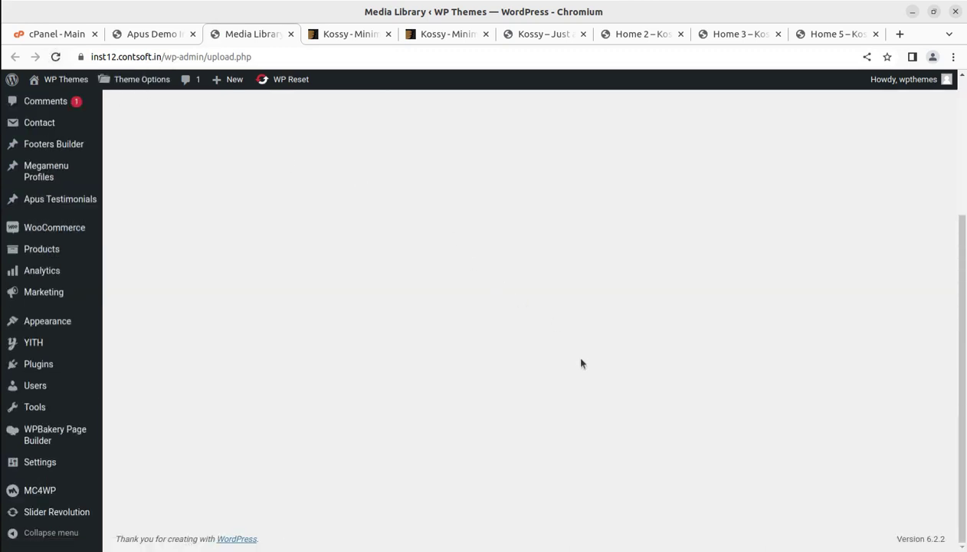
{"action": "scroll", "coordinate": [582, 361], "scroll_direction": "down", "scroll_amount": 5}
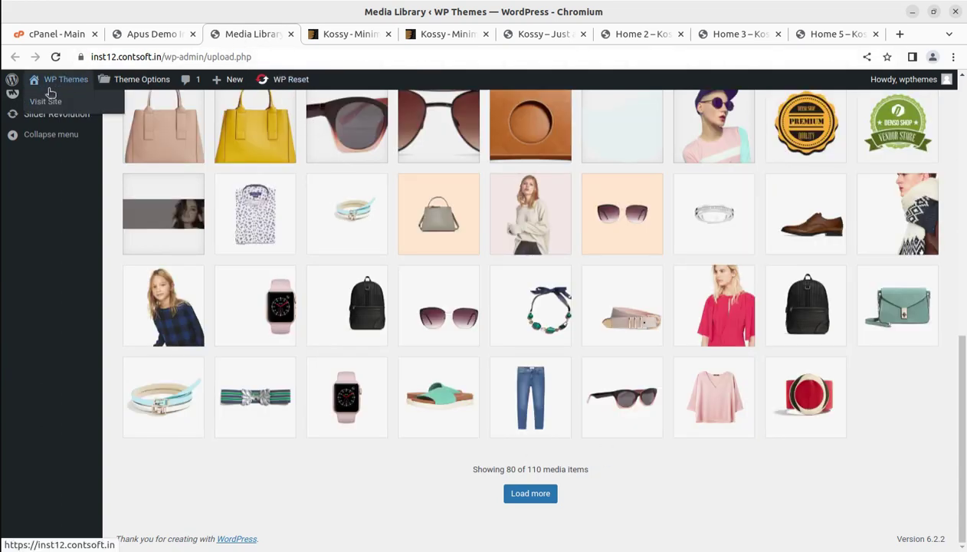
- Open the Kossy storefront in a new tab and close the Media Library tab
{"action": "middle_click", "coordinate": [42, 95]}
{"action": "left_click", "coordinate": [310, 35]}
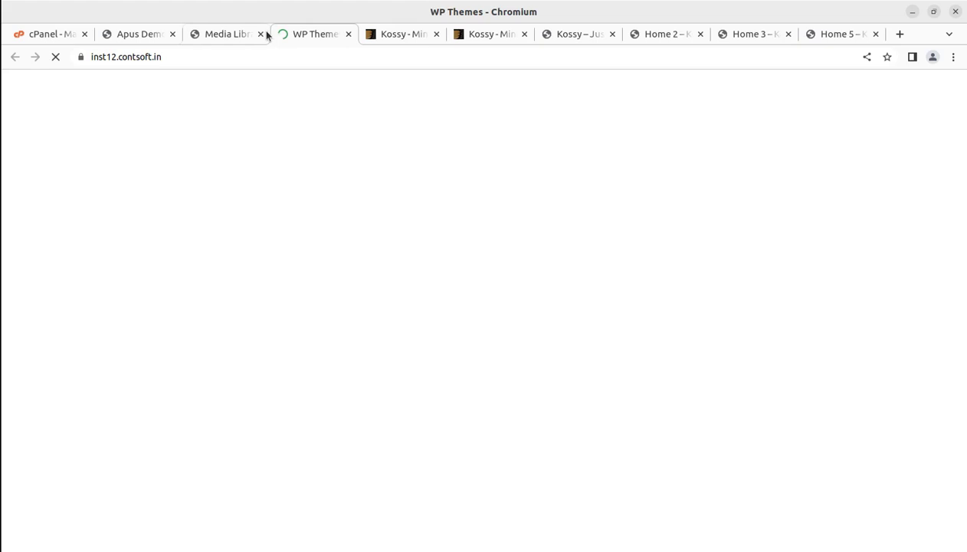
{"action": "left_click", "coordinate": [261, 35]}
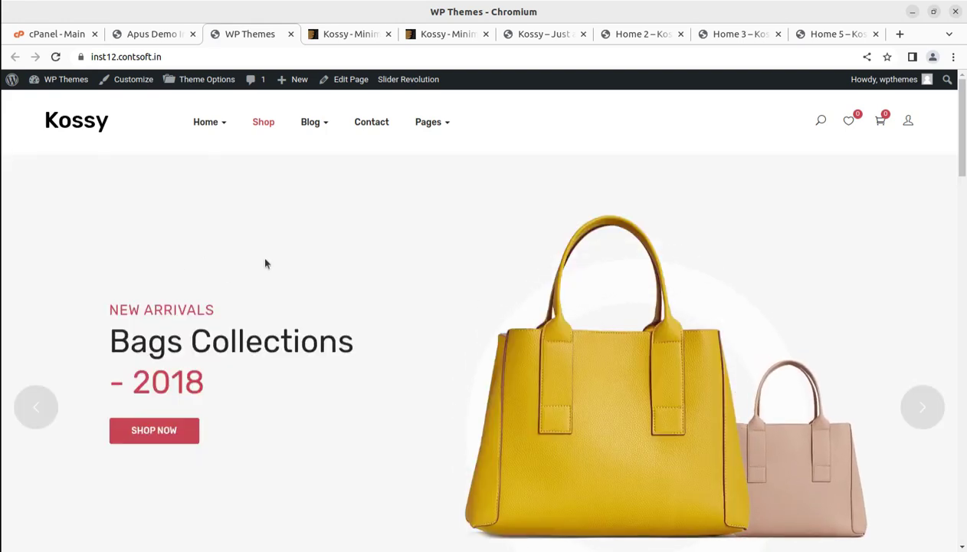
- Scroll through the demo home page's product grid
{"action": "scroll", "coordinate": [495, 280], "scroll_direction": "down", "scroll_amount": 2}
{"action": "scroll", "coordinate": [494, 279], "scroll_direction": "down", "scroll_amount": 8}
{"action": "scroll", "coordinate": [494, 279], "scroll_direction": "down", "scroll_amount": 3}
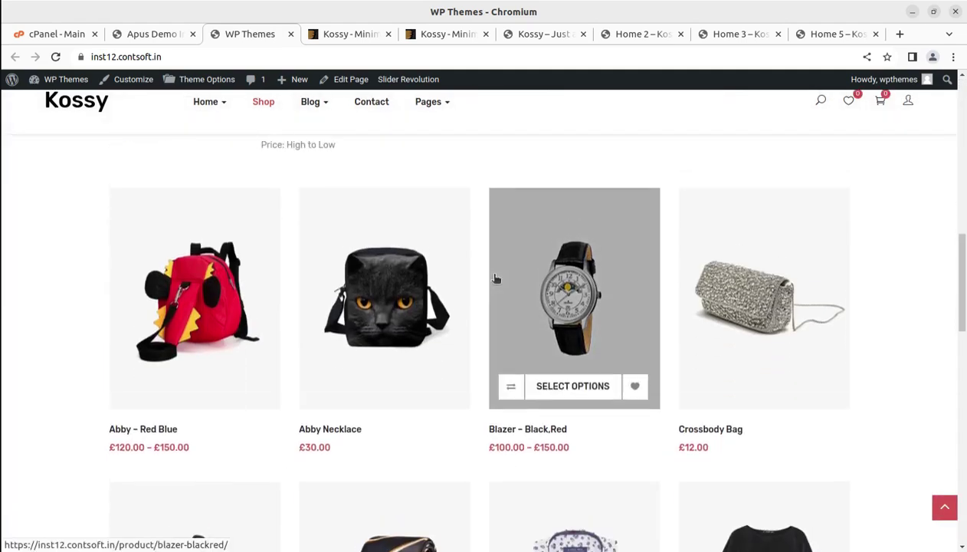
{"action": "scroll", "coordinate": [494, 280], "scroll_direction": "up", "scroll_amount": 12}
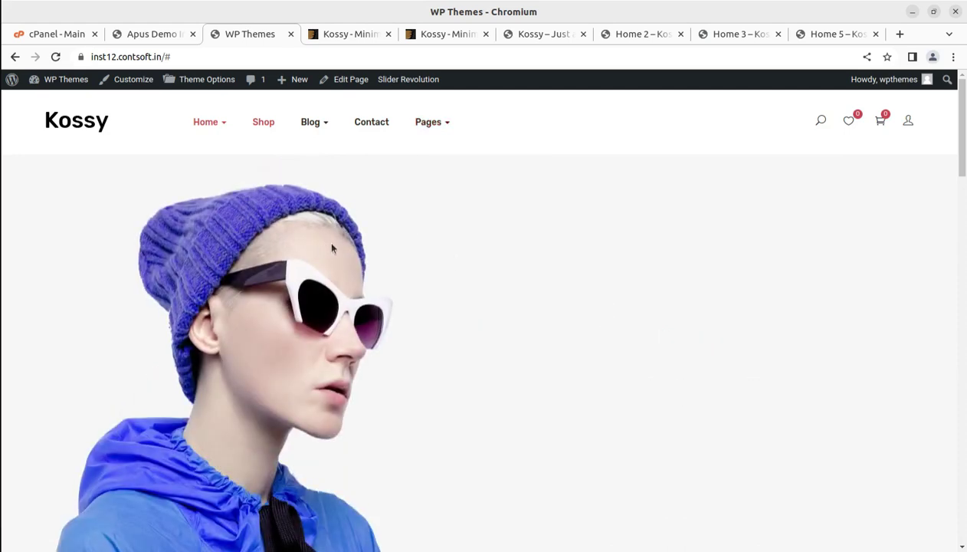
{"action": "scroll", "coordinate": [648, 308], "scroll_direction": "down", "scroll_amount": 3}
{"action": "scroll", "coordinate": [639, 308], "scroll_direction": "down", "scroll_amount": 5}
- Browse the Abby Necklace gallery photos, including the red backpack and black drawstring bag
{"action": "scroll", "coordinate": [639, 308], "scroll_direction": "down", "scroll_amount": 3}
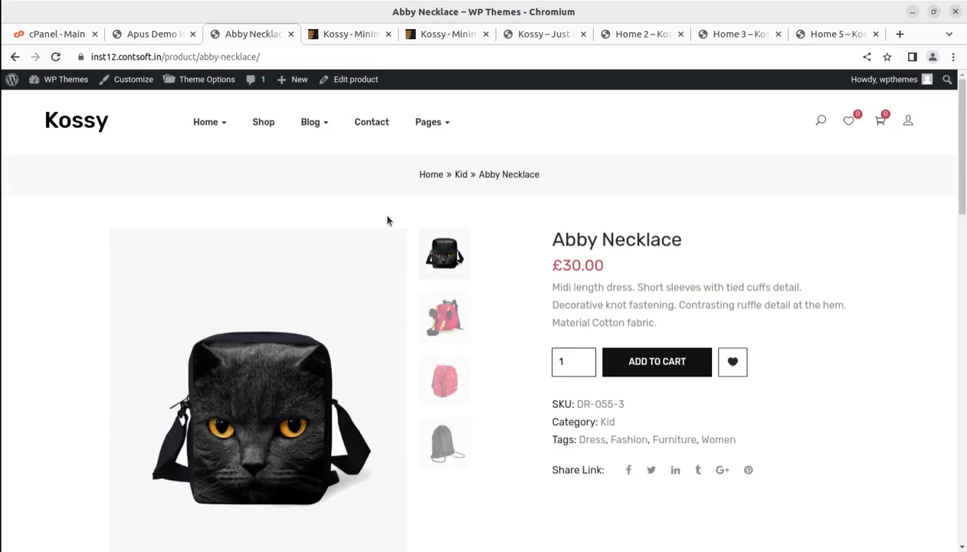
{"action": "left_click", "coordinate": [442, 315]}
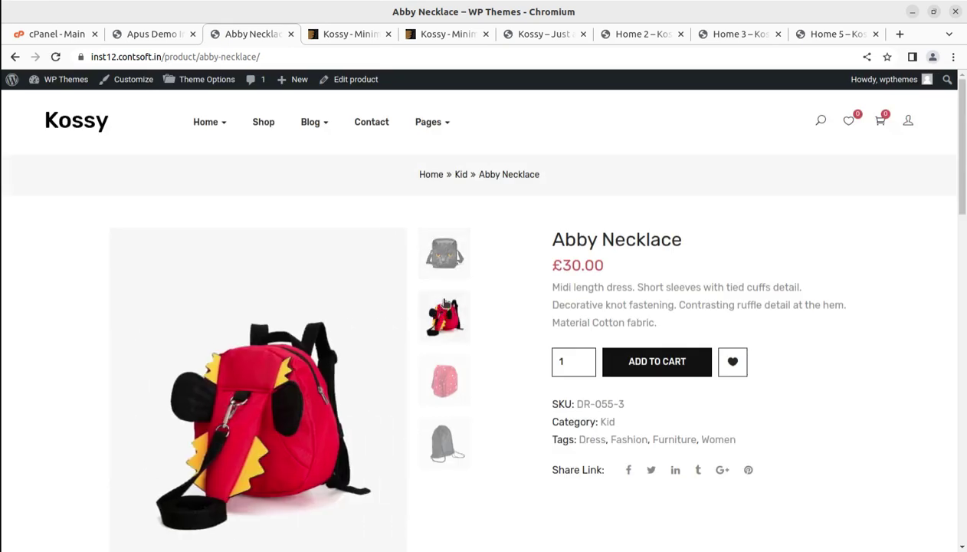
{"action": "left_click", "coordinate": [448, 335]}
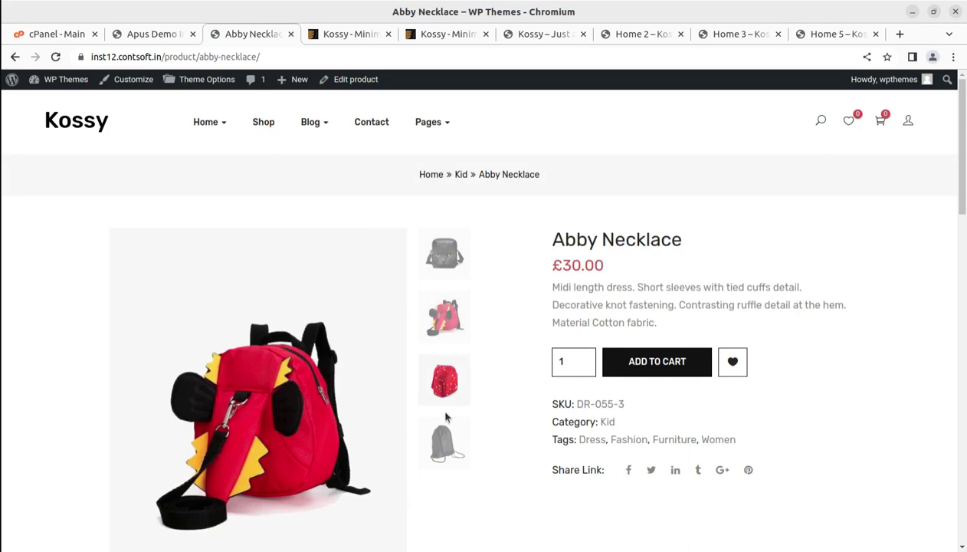
{"action": "left_click", "coordinate": [463, 378]}
{"action": "scroll", "coordinate": [471, 379], "scroll_direction": "down", "scroll_amount": 10}
{"action": "scroll", "coordinate": [471, 378], "scroll_direction": "down", "scroll_amount": 2}
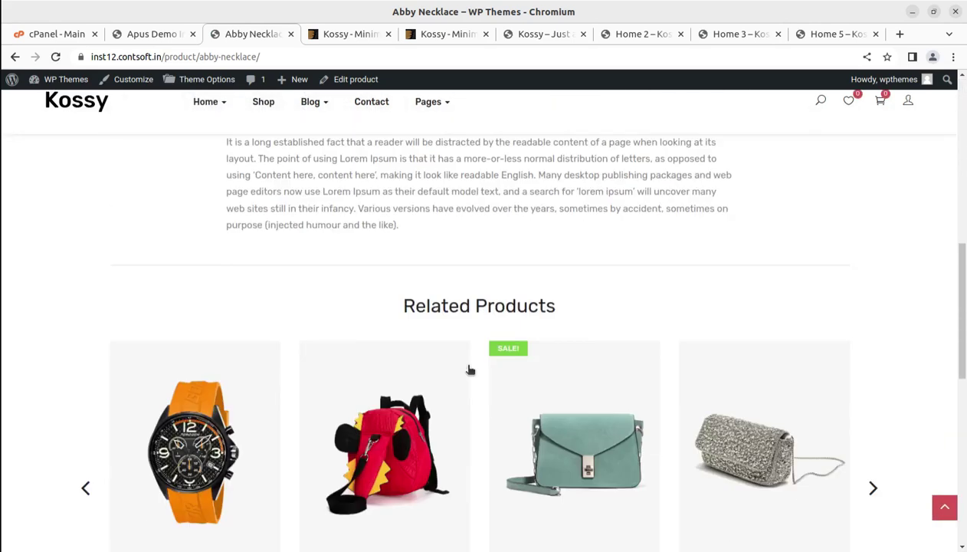
{"action": "scroll", "coordinate": [460, 352], "scroll_direction": "down", "scroll_amount": 5}
- Scroll the Abby Necklace page and open the Abby – Red Blue related product
{"action": "scroll", "coordinate": [679, 351], "scroll_direction": "up", "scroll_amount": 2}
{"action": "scroll", "coordinate": [669, 382], "scroll_direction": "up", "scroll_amount": 15}
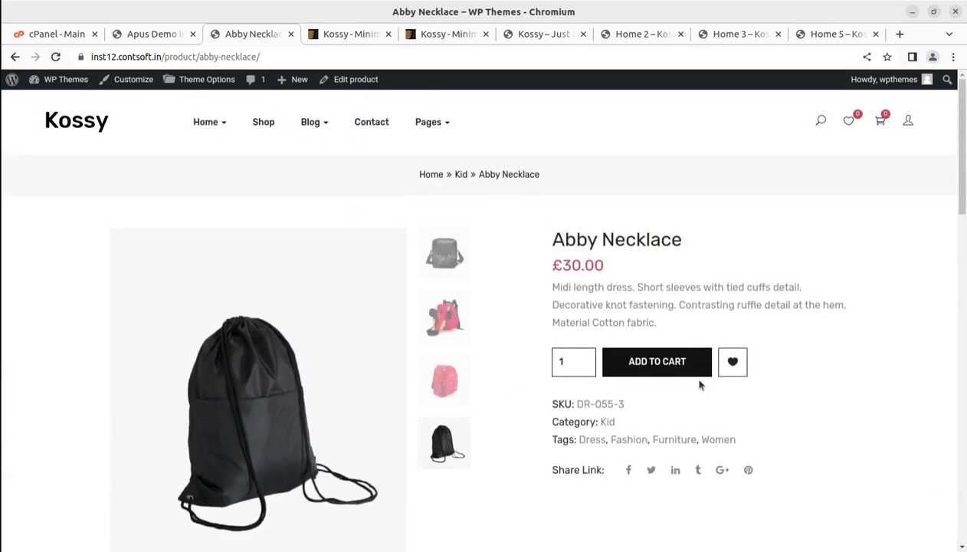
{"action": "scroll", "coordinate": [557, 358], "scroll_direction": "down", "scroll_amount": 15}
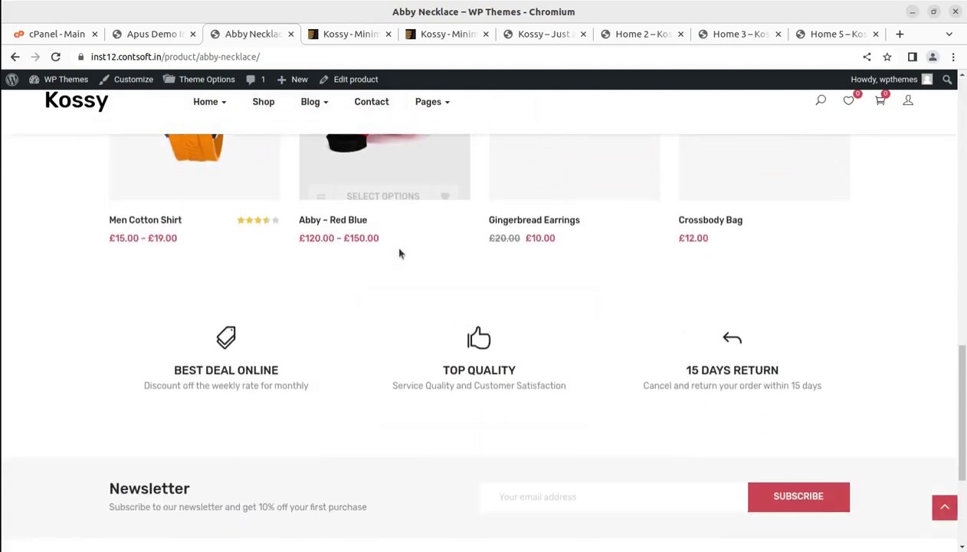
{"action": "scroll", "coordinate": [394, 276], "scroll_direction": "up", "scroll_amount": 5}
{"action": "scroll", "coordinate": [389, 470], "scroll_direction": "down", "scroll_amount": 2}
{"action": "left_click", "coordinate": [375, 483]}
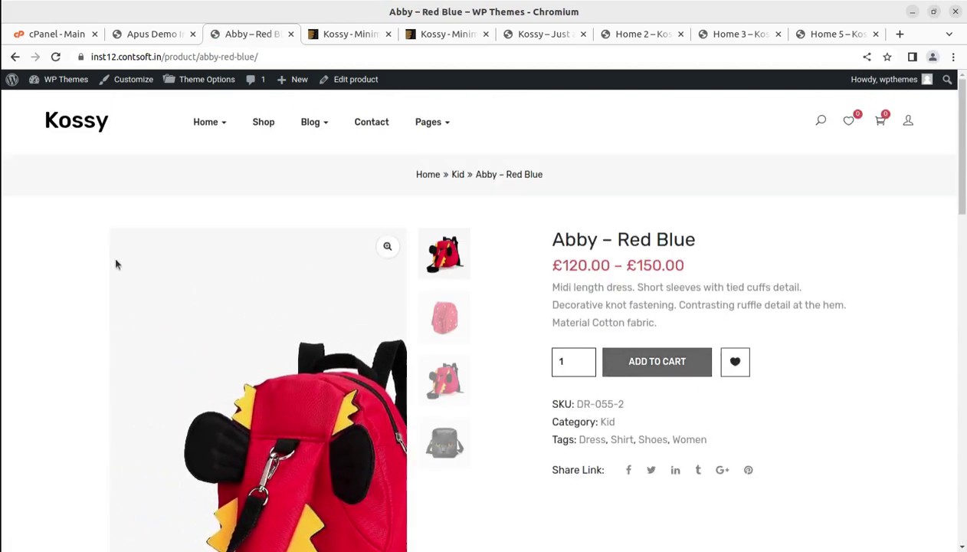
- Return to the Kossy storefront home page via the logo and scroll through it
{"action": "left_click", "coordinate": [84, 125]}
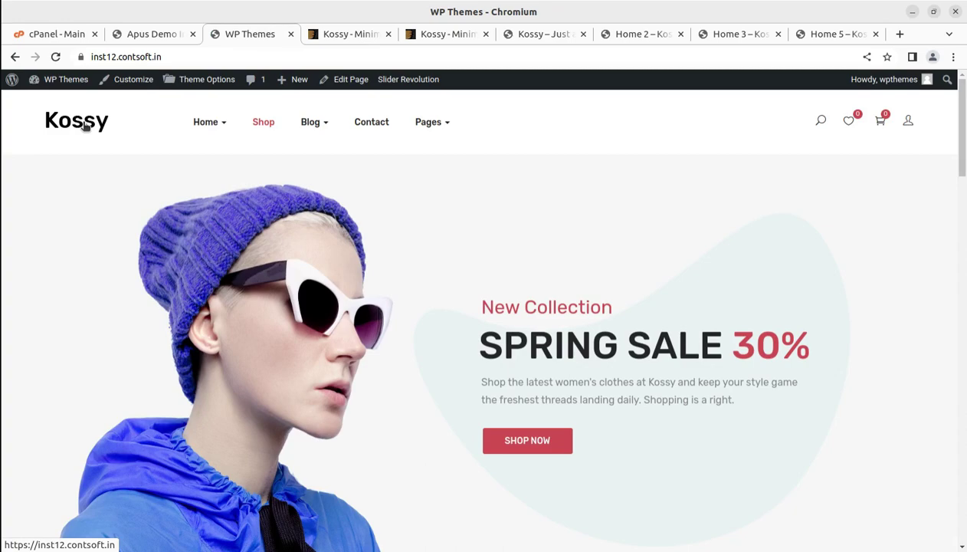
{"action": "scroll", "coordinate": [344, 285], "scroll_direction": "down", "scroll_amount": 7}
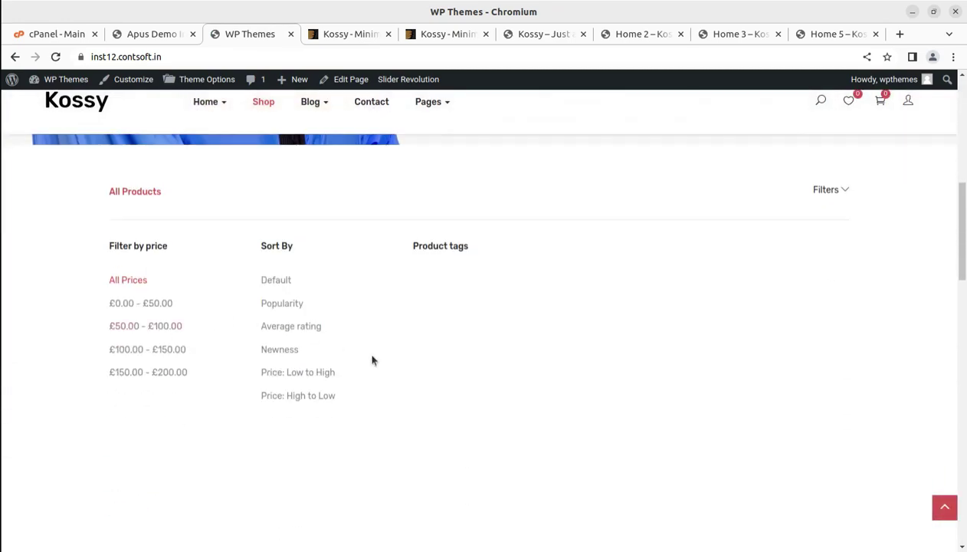
{"action": "scroll", "coordinate": [372, 360], "scroll_direction": "up", "scroll_amount": 10}
{"action": "scroll", "coordinate": [725, 366], "scroll_direction": "down", "scroll_amount": 3}
{"action": "scroll", "coordinate": [801, 388], "scroll_direction": "down", "scroll_amount": 10}
{"action": "scroll", "coordinate": [784, 383], "scroll_direction": "down", "scroll_amount": 3}
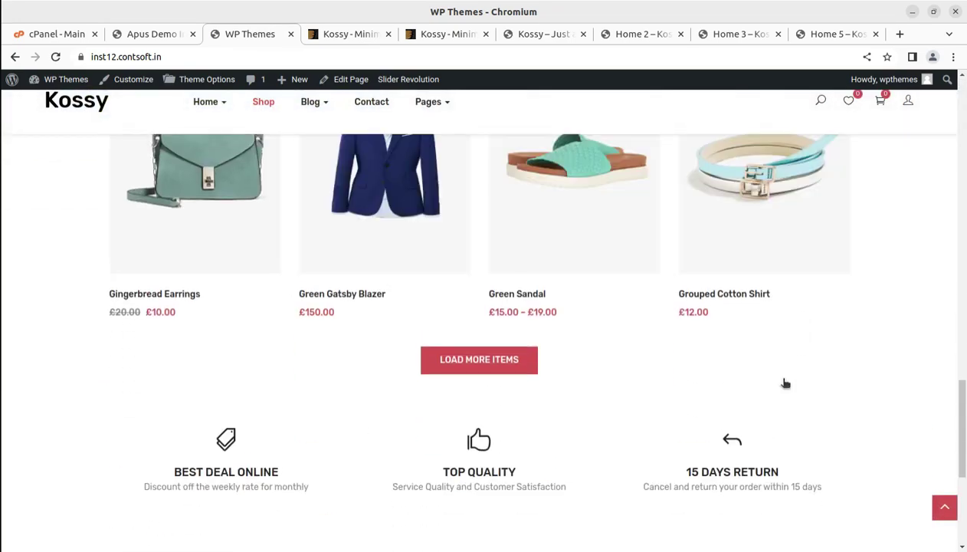
{"action": "scroll", "coordinate": [784, 383], "scroll_direction": "up", "scroll_amount": 10}
{"action": "scroll", "coordinate": [784, 384], "scroll_direction": "up", "scroll_amount": 3}
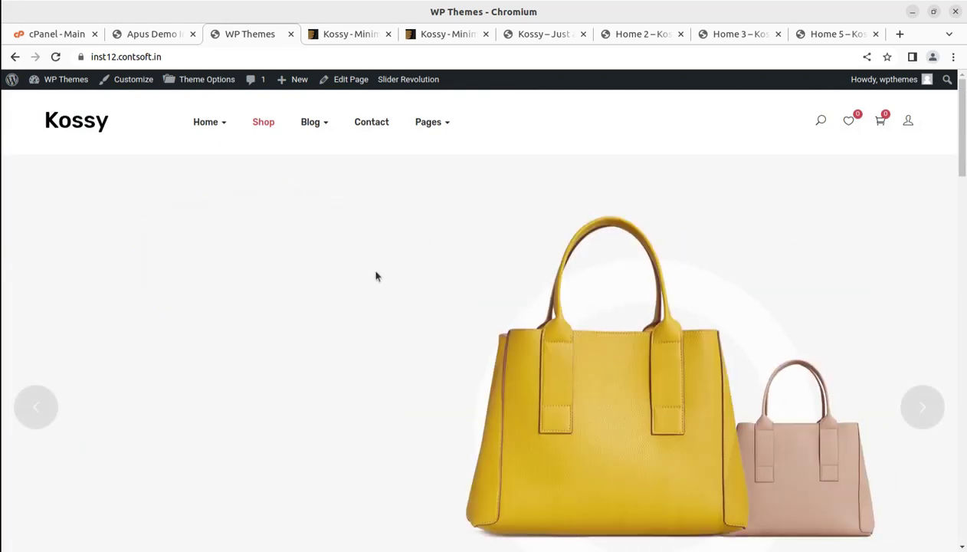
- Go from the demo importer through the admin dashboard to the Kossy Theme Options
{"action": "left_click", "coordinate": [142, 35]}
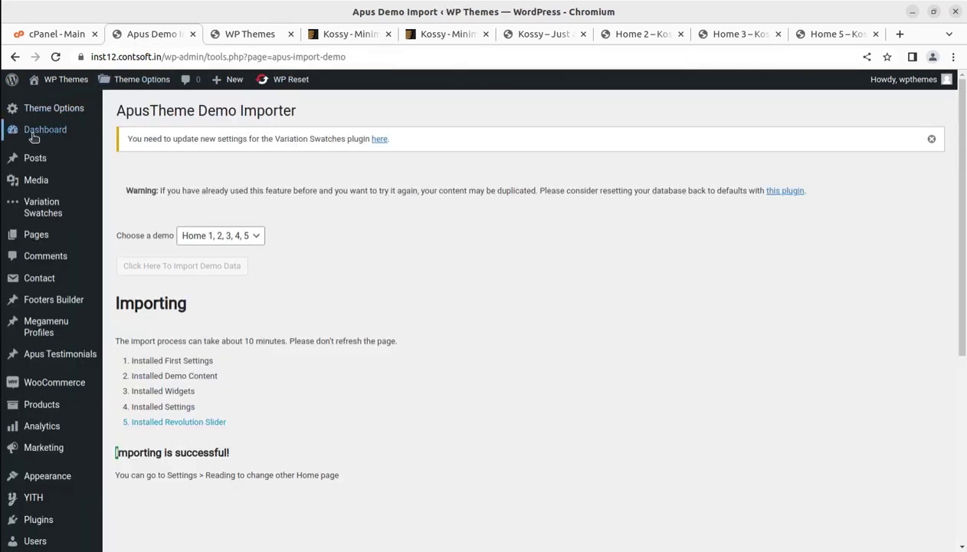
{"action": "mouse_move", "coordinate": [61, 79]}
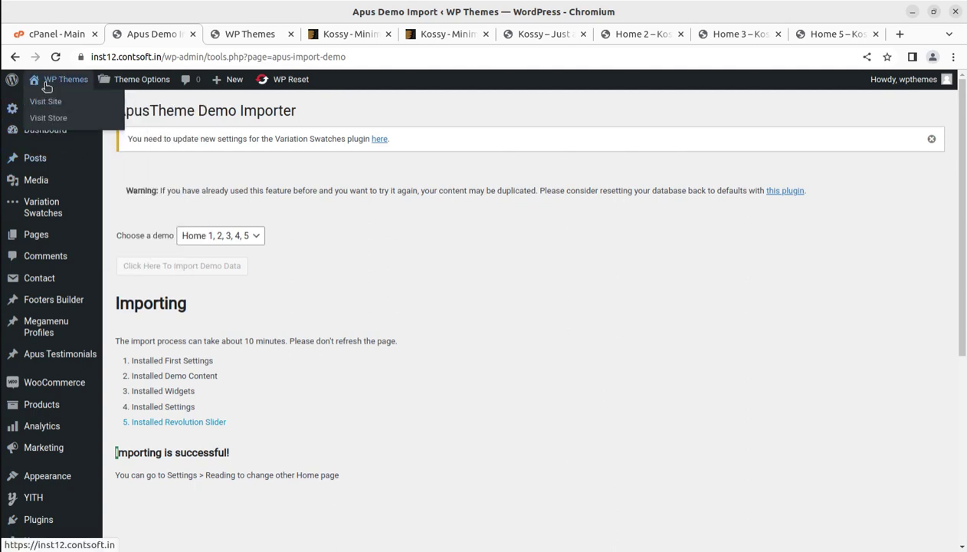
{"action": "left_click", "coordinate": [47, 86]}
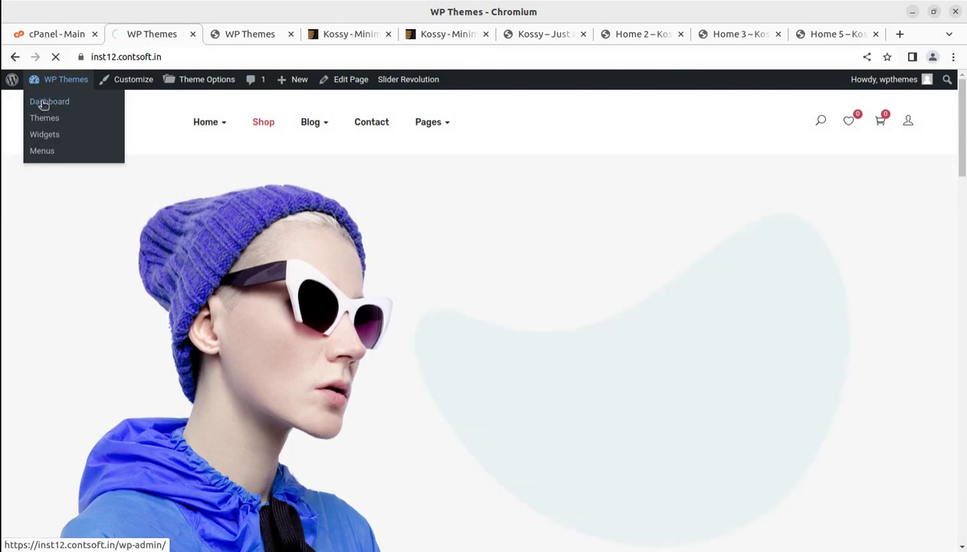
{"action": "left_click", "coordinate": [42, 101]}
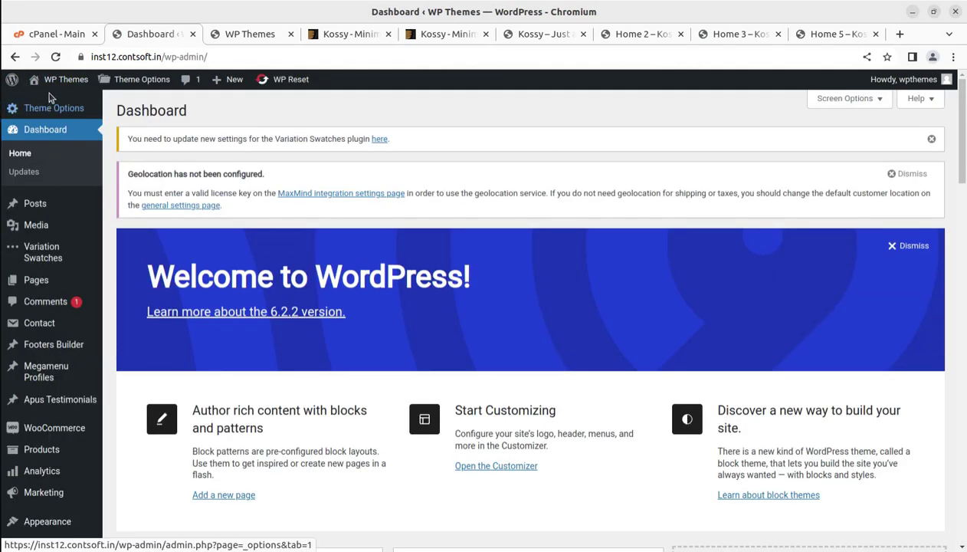
{"action": "mouse_move", "coordinate": [54, 108]}
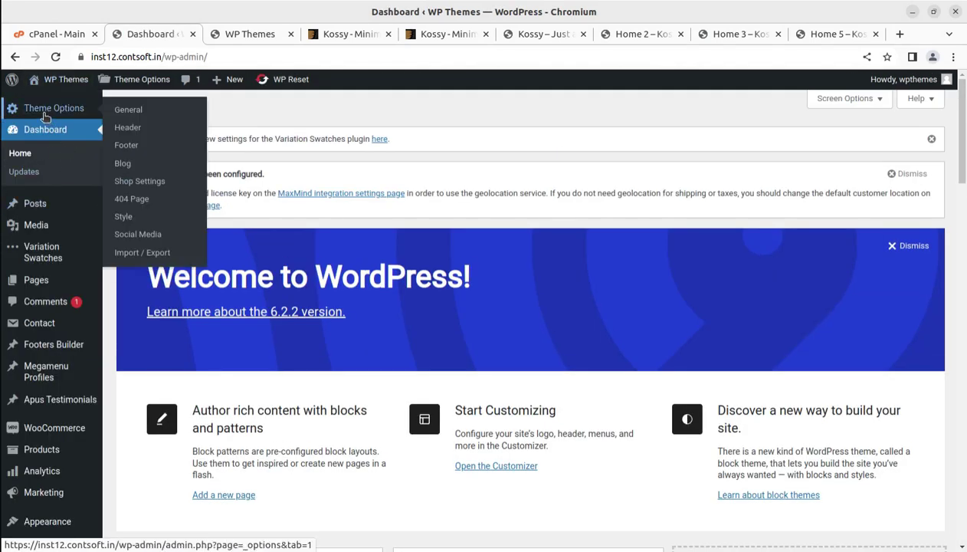
{"action": "left_click", "coordinate": [43, 113]}
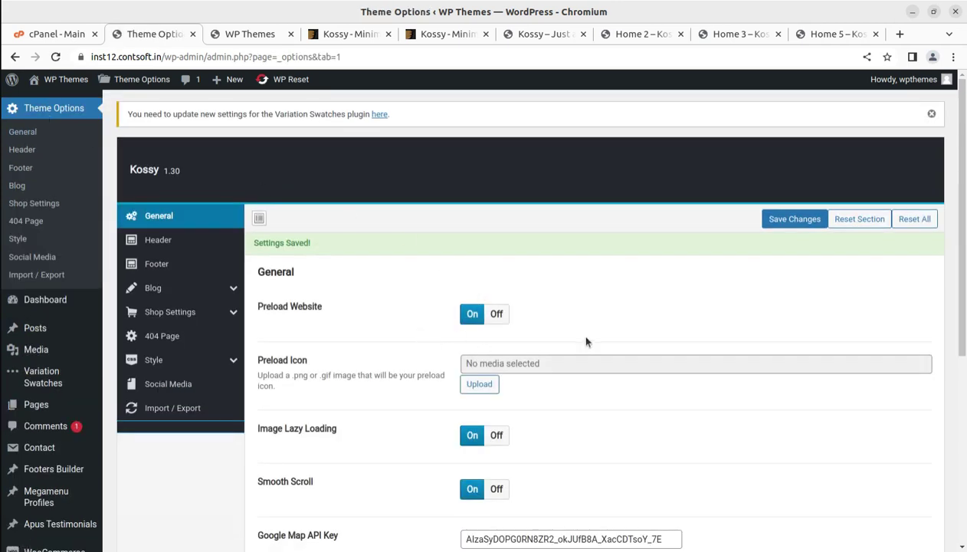
- Scan the General and Header options, ending on Footer settings with the Footer Shop layout
{"action": "scroll", "coordinate": [585, 340], "scroll_direction": "down", "scroll_amount": 2}
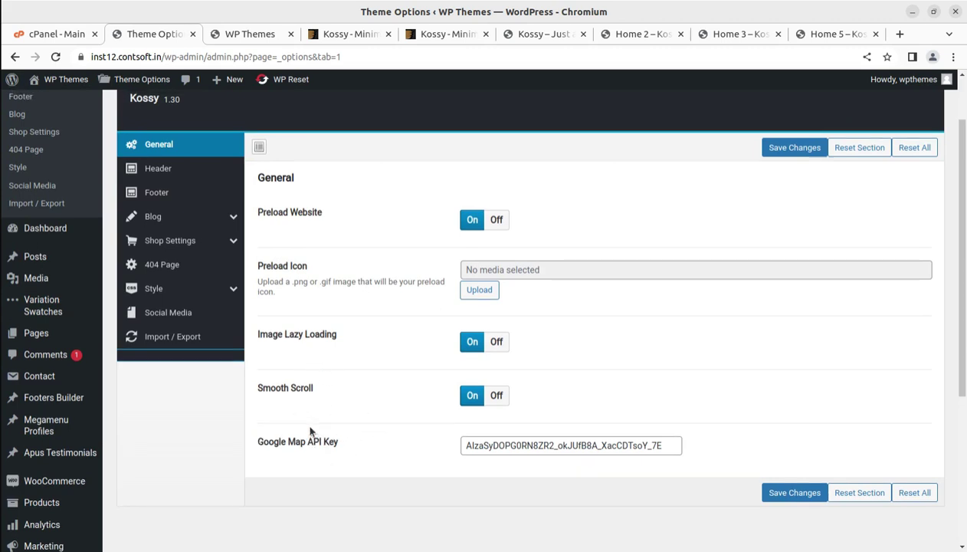
{"action": "scroll", "coordinate": [283, 398], "scroll_direction": "up", "scroll_amount": 2}
{"action": "left_click", "coordinate": [170, 242]}
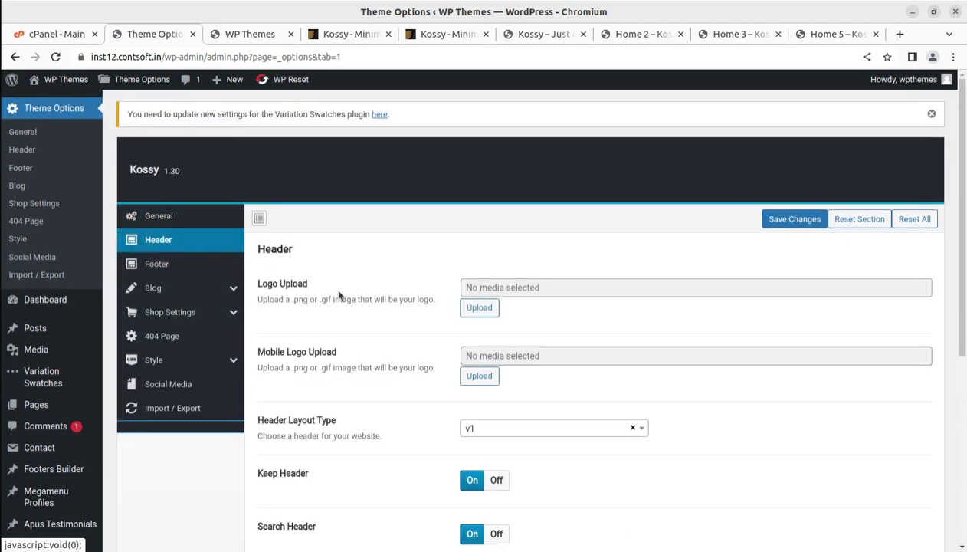
{"action": "scroll", "coordinate": [460, 300], "scroll_direction": "down", "scroll_amount": 2}
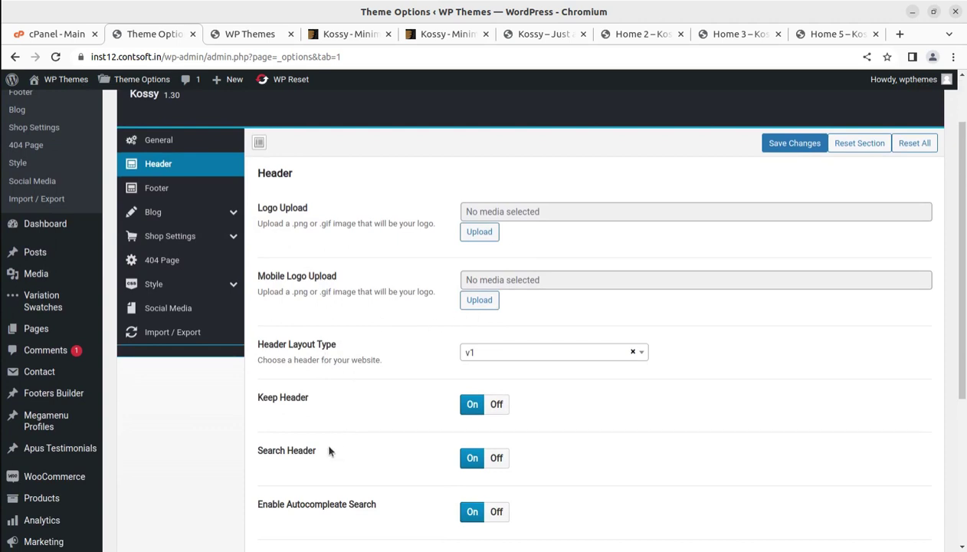
{"action": "left_click", "coordinate": [175, 191]}
- Browse the Blog, Shop Settings, 404 Page and Style colour options
{"action": "left_click", "coordinate": [158, 213]}
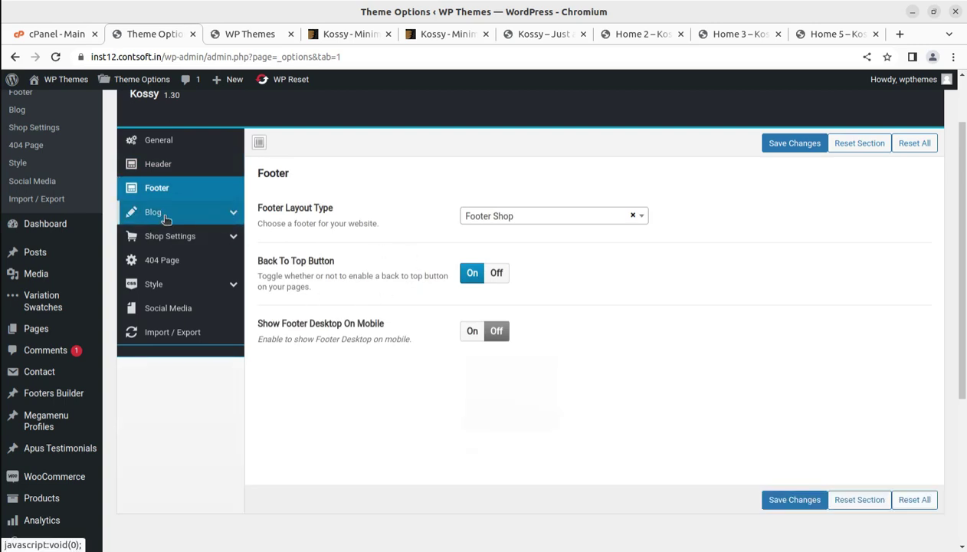
{"action": "left_click", "coordinate": [174, 279]}
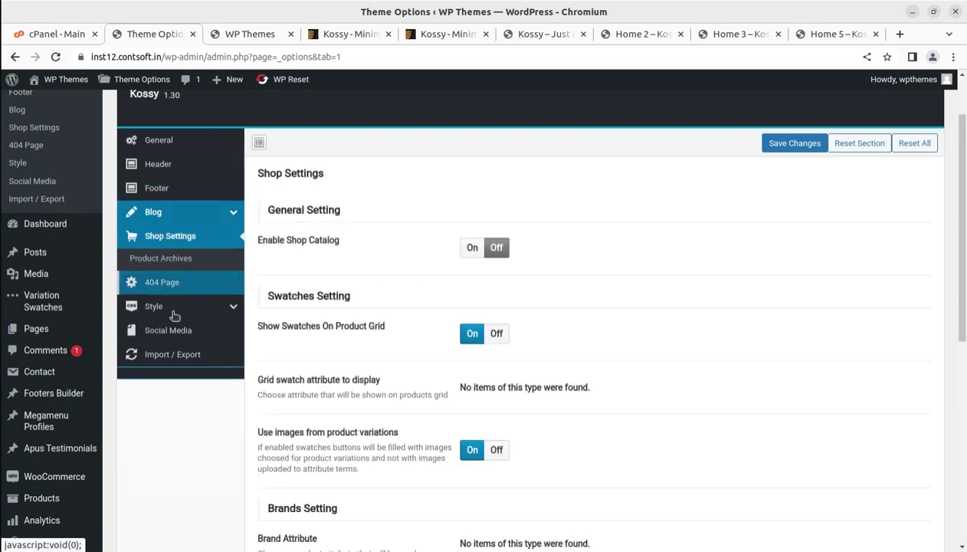
{"action": "left_click", "coordinate": [164, 300]}
{"action": "left_click", "coordinate": [162, 285]}
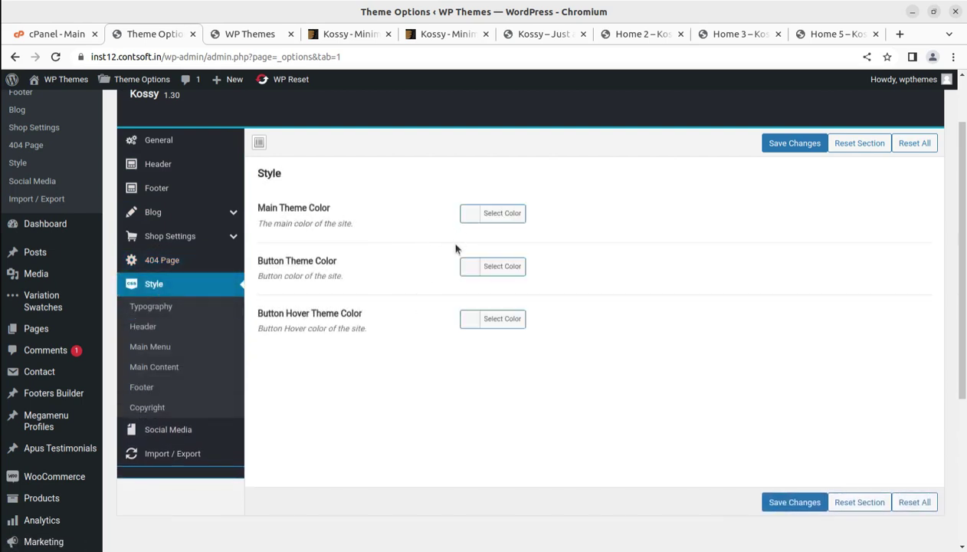
{"action": "scroll", "coordinate": [307, 369], "scroll_direction": "down", "scroll_amount": 3}
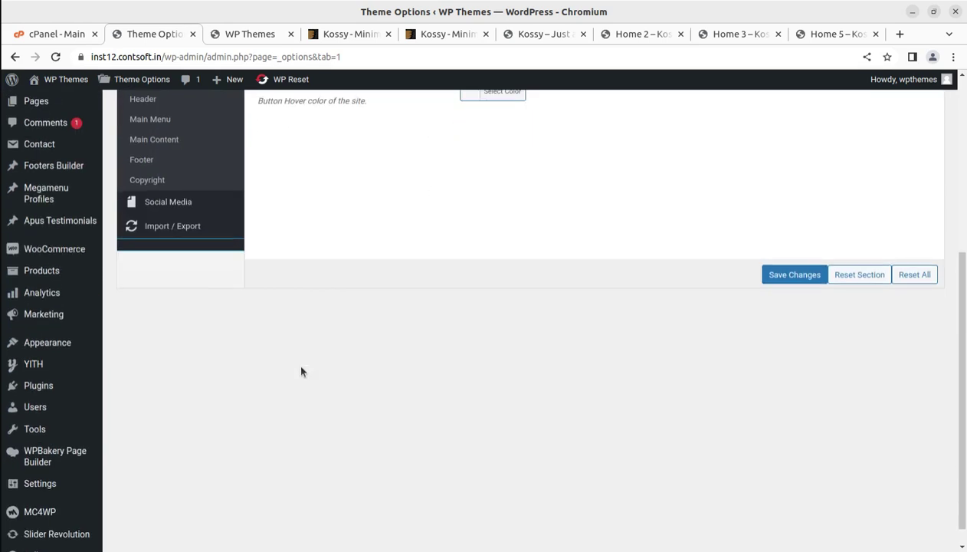
{"action": "scroll", "coordinate": [197, 270], "scroll_direction": "up", "scroll_amount": 3}
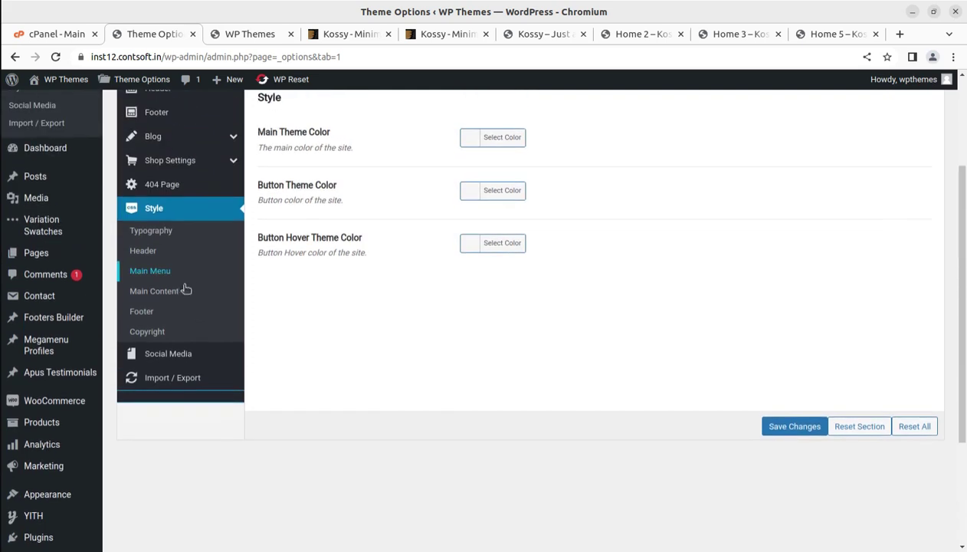
- Step through the Typography, Header, Main Menu, Main Content, Footer and Copyright styles, then Social Media
{"action": "left_click", "coordinate": [152, 234]}
{"action": "left_click", "coordinate": [146, 252]}
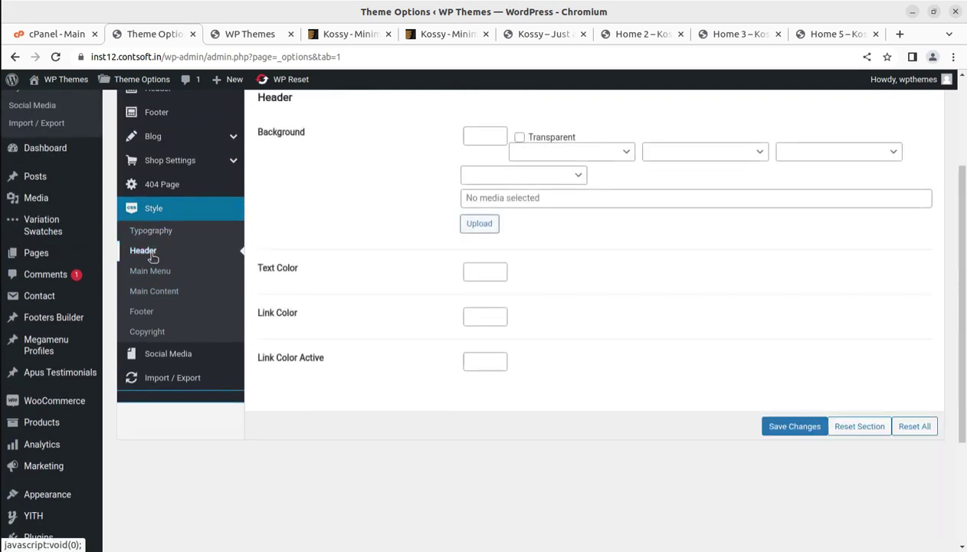
{"action": "left_click", "coordinate": [161, 273]}
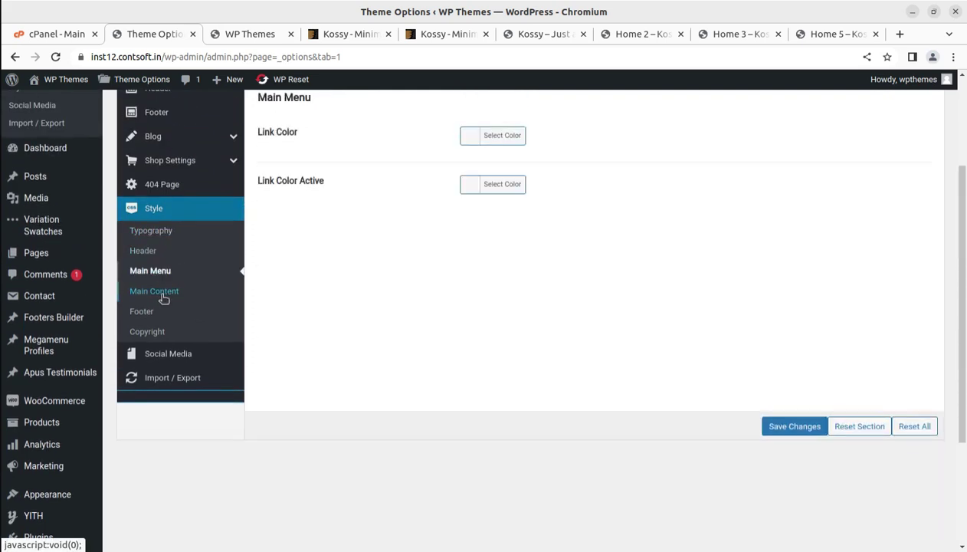
{"action": "left_click", "coordinate": [163, 294]}
{"action": "left_click", "coordinate": [147, 313]}
{"action": "left_click", "coordinate": [150, 332]}
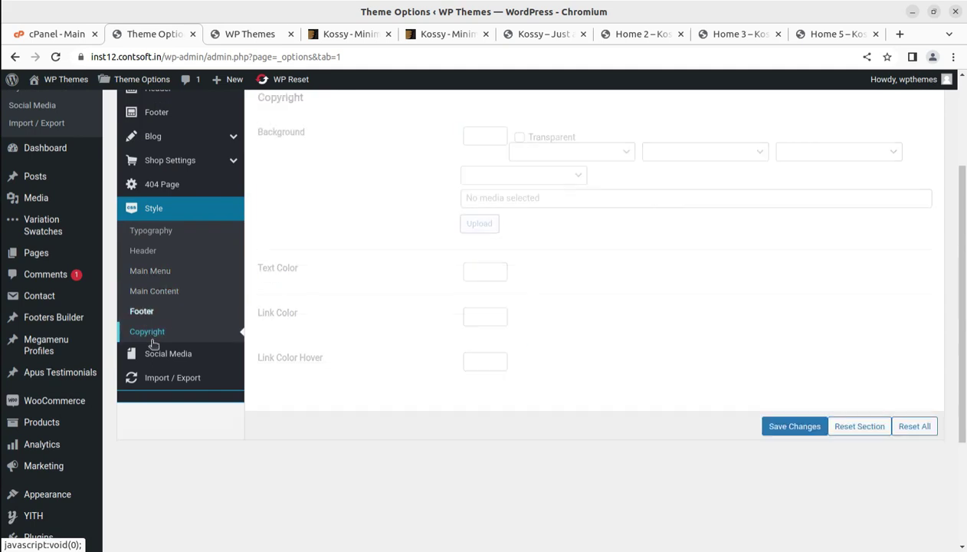
{"action": "left_click", "coordinate": [161, 354]}
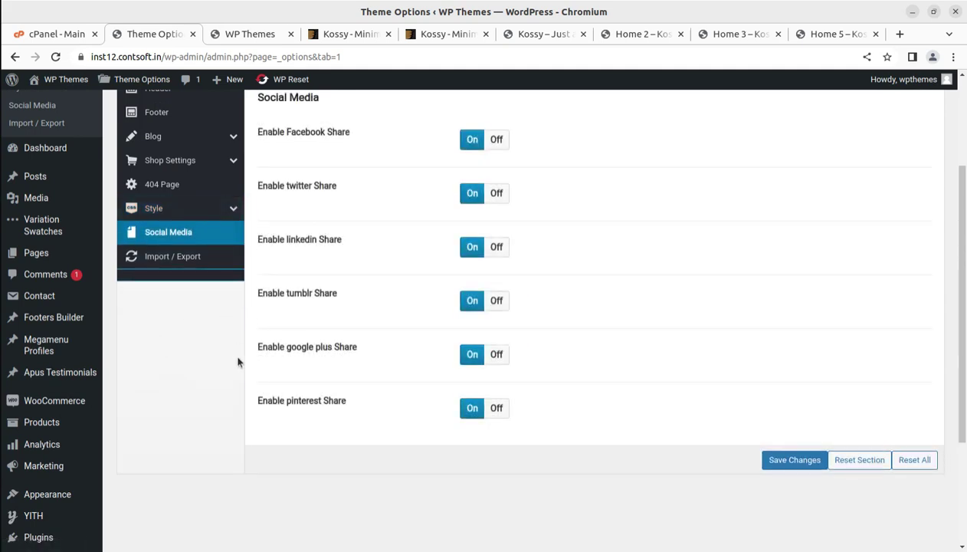
{"action": "scroll", "coordinate": [237, 361], "scroll_direction": "up", "scroll_amount": 3}
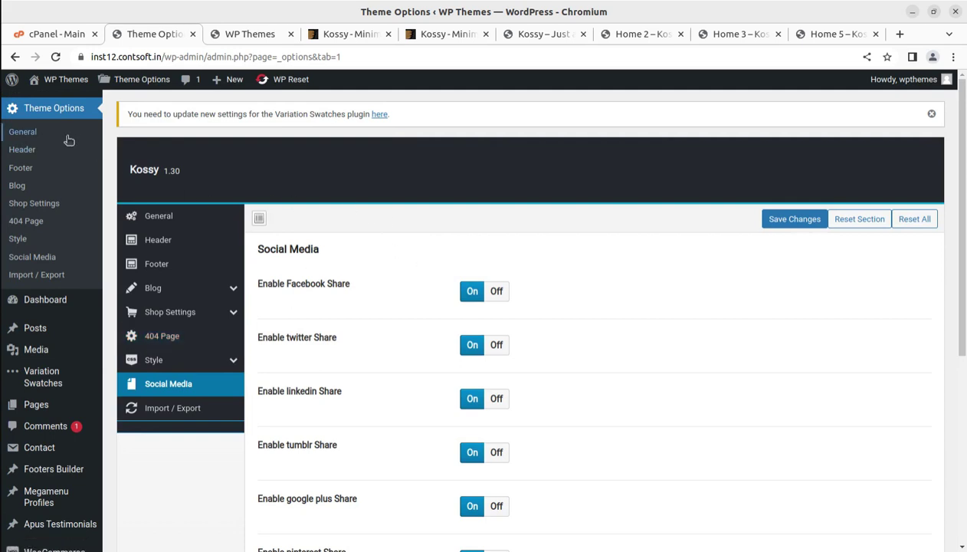
{"action": "mouse_move", "coordinate": [34, 328]}
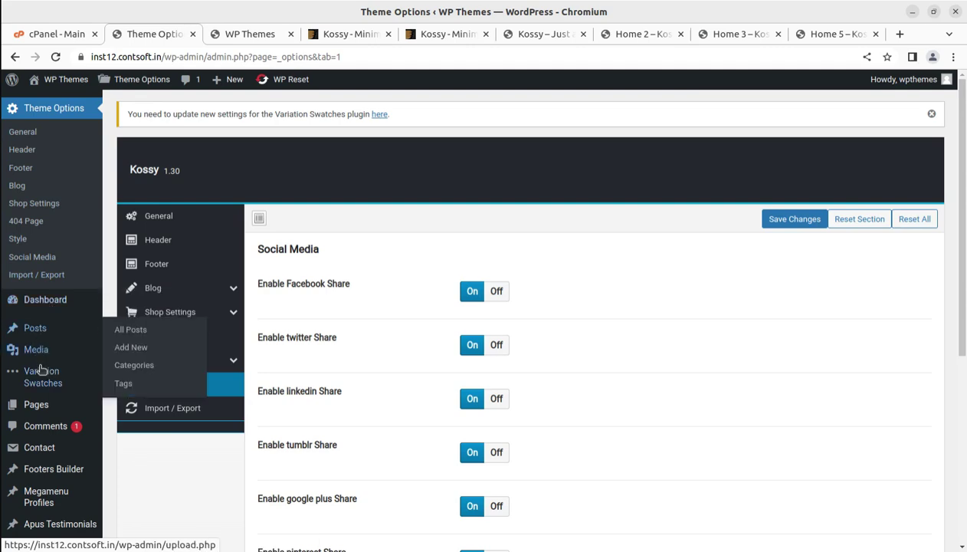
- Review the Variation Swatches general settings after dismissing the woosuite announcement popup
{"action": "left_click", "coordinate": [41, 384]}
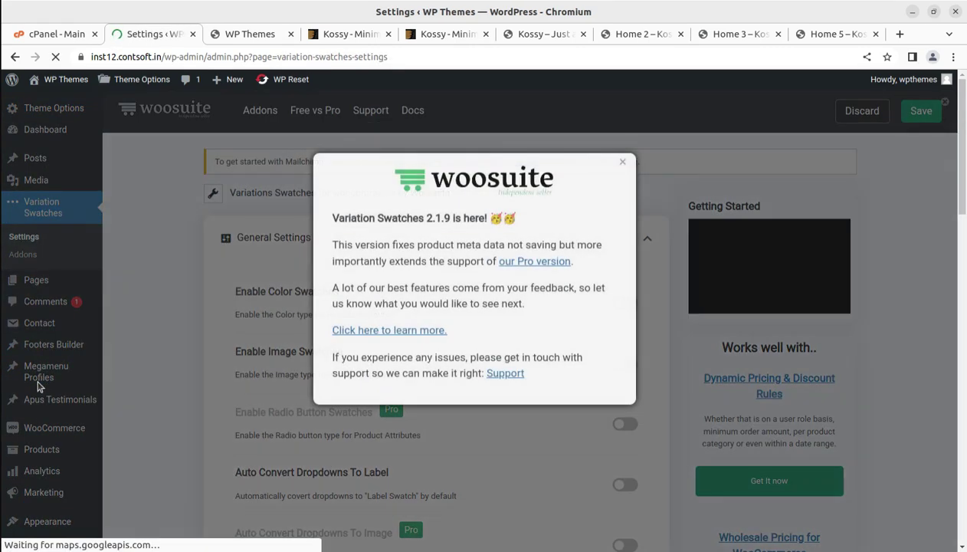
{"action": "left_click", "coordinate": [621, 166]}
{"action": "scroll", "coordinate": [334, 273], "scroll_direction": "down", "scroll_amount": 2}
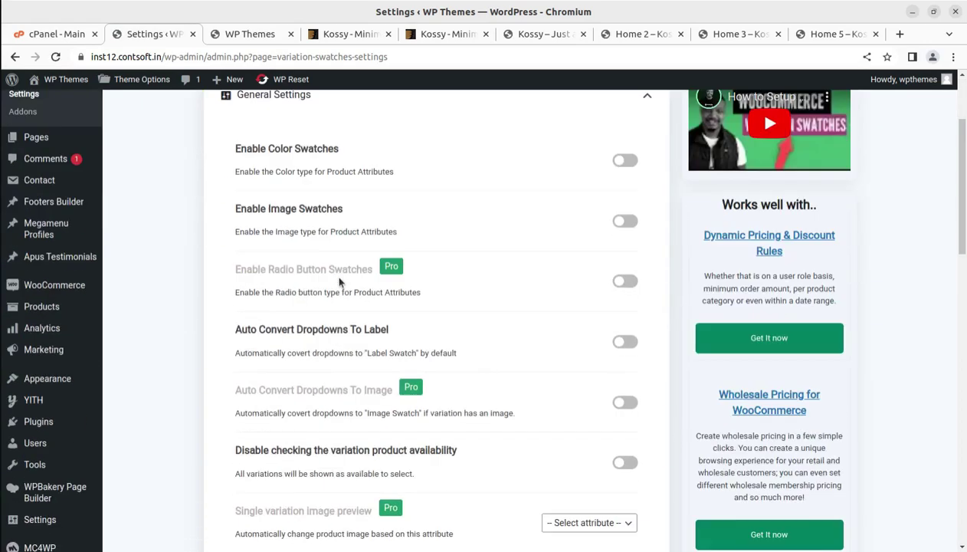
{"action": "scroll", "coordinate": [334, 272], "scroll_direction": "down", "scroll_amount": 1}
{"action": "scroll", "coordinate": [397, 276], "scroll_direction": "down", "scroll_amount": 3}
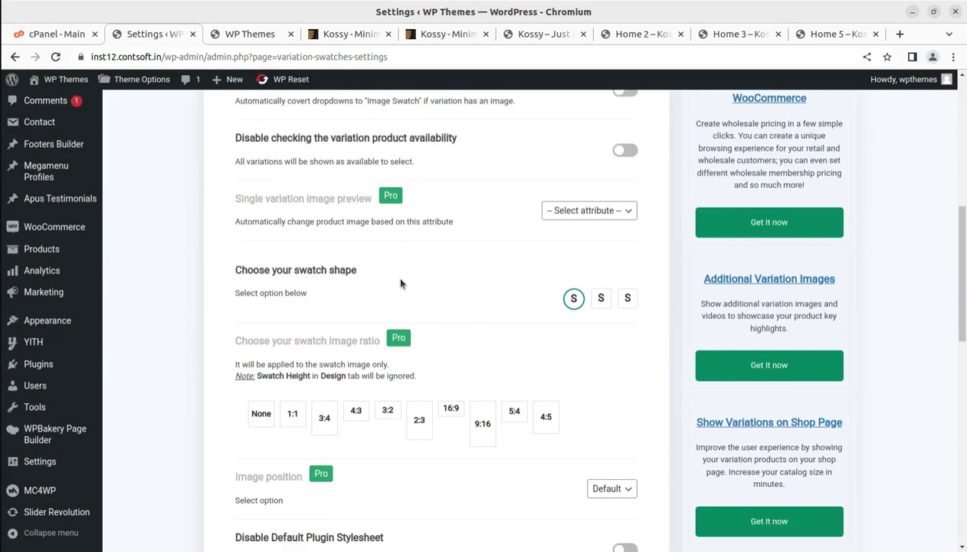
{"action": "scroll", "coordinate": [395, 275], "scroll_direction": "up", "scroll_amount": 6}
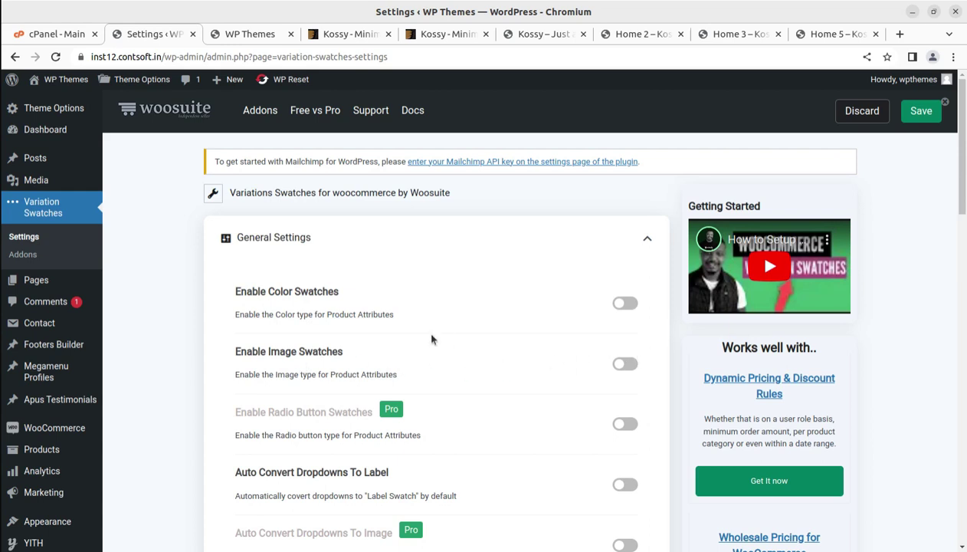
{"action": "scroll", "coordinate": [418, 337], "scroll_direction": "down", "scroll_amount": 1}
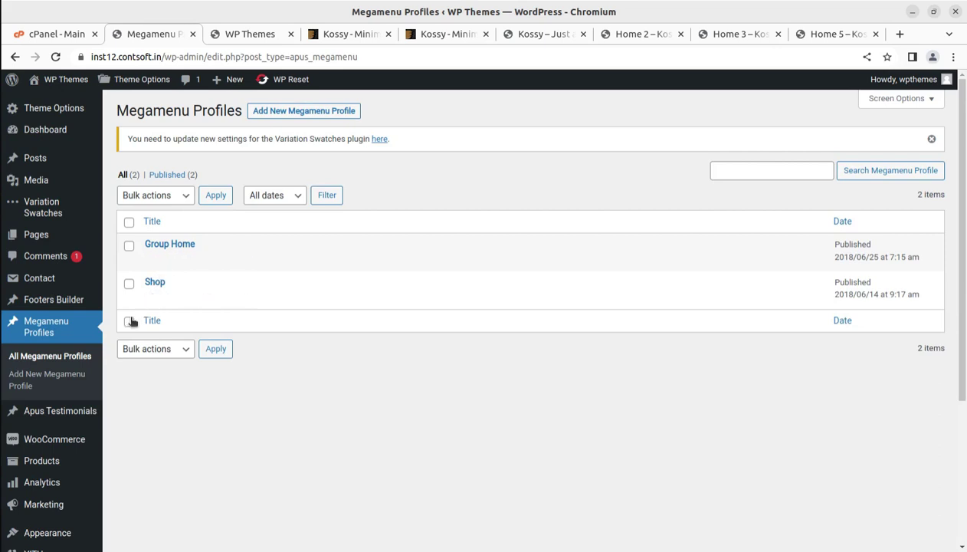
{"action": "mouse_move", "coordinate": [53, 344]}
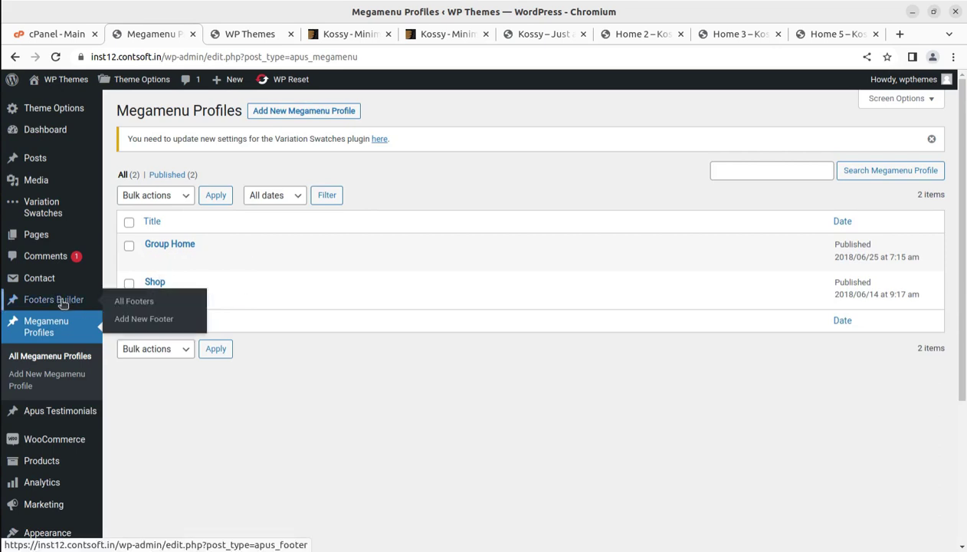
- Show All Footers and scroll past Footer Normal, Footer Shop, Footer 3 and Footer 1
{"action": "left_click", "coordinate": [74, 304]}
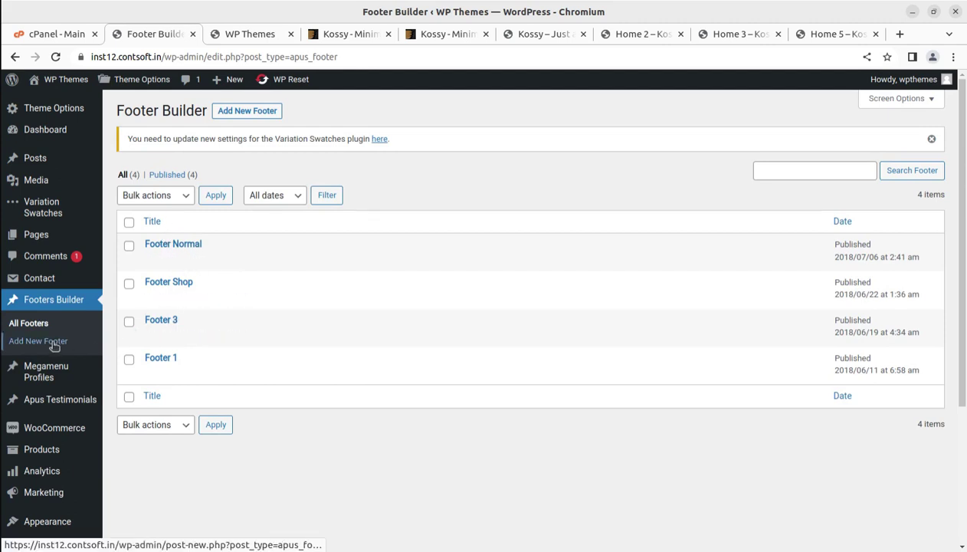
{"action": "scroll", "coordinate": [54, 351], "scroll_direction": "down", "scroll_amount": 2}
{"action": "scroll", "coordinate": [54, 351], "scroll_direction": "down", "scroll_amount": 1}
- Scroll the two Apus Testimonials, glance at the storefront, then load Products > All Products
{"action": "left_click", "coordinate": [49, 257]}
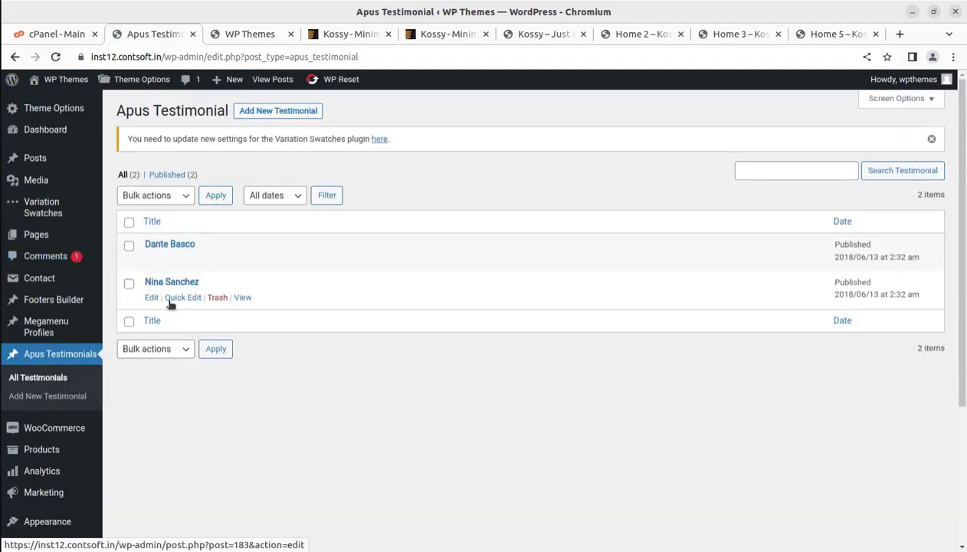
{"action": "scroll", "coordinate": [145, 375], "scroll_direction": "down", "scroll_amount": 2}
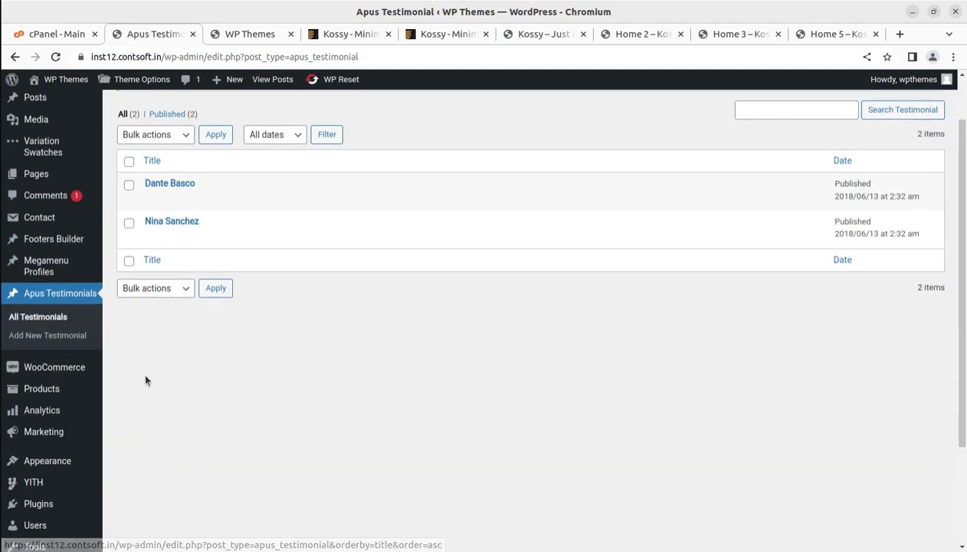
{"action": "mouse_move", "coordinate": [47, 369]}
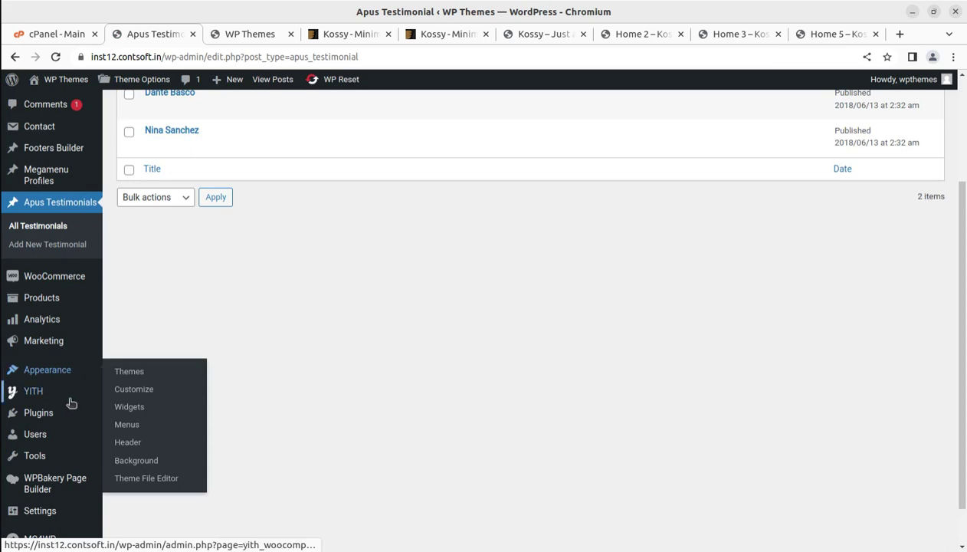
{"action": "scroll", "coordinate": [38, 429], "scroll_direction": "down", "scroll_amount": 1}
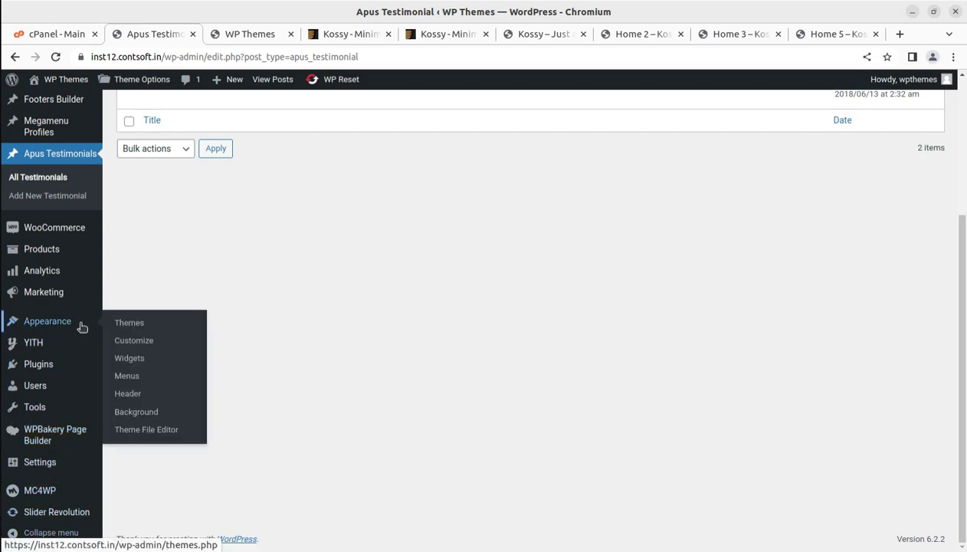
{"action": "scroll", "coordinate": [77, 307], "scroll_direction": "up", "scroll_amount": 3}
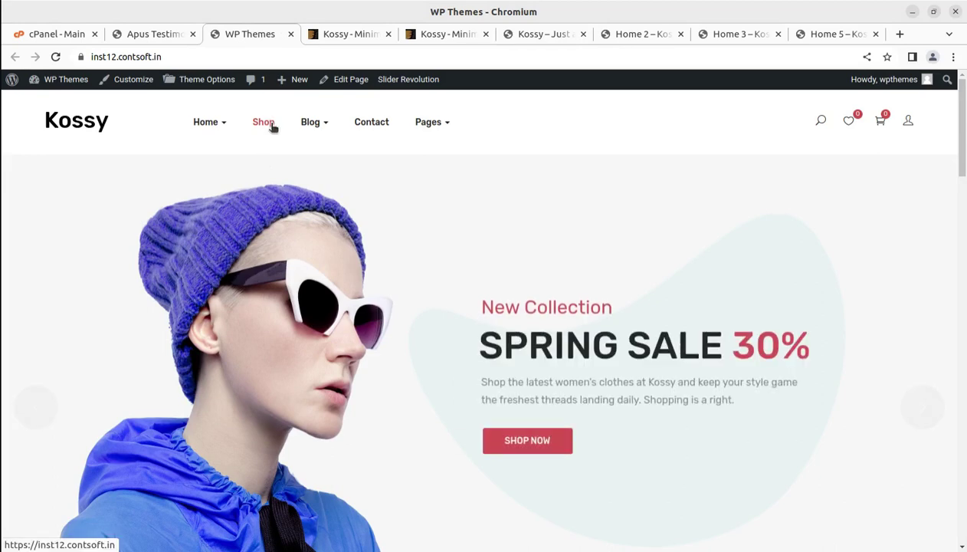
{"action": "left_click", "coordinate": [167, 34]}
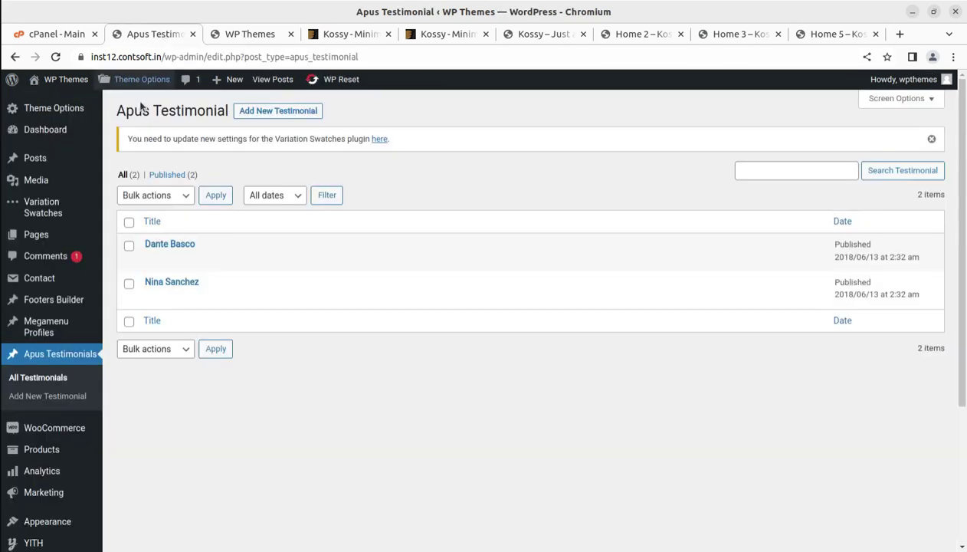
{"action": "mouse_move", "coordinate": [41, 450]}
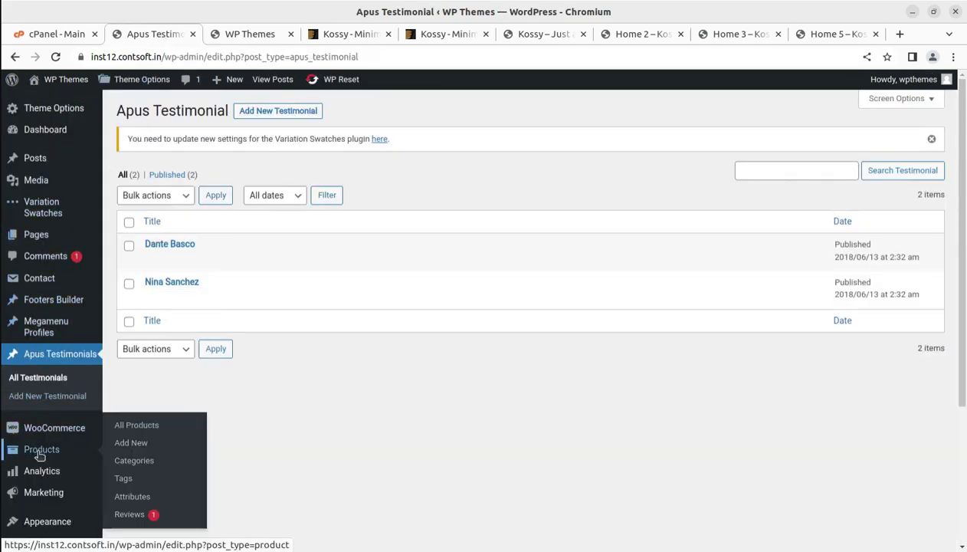
{"action": "left_click", "coordinate": [135, 427]}
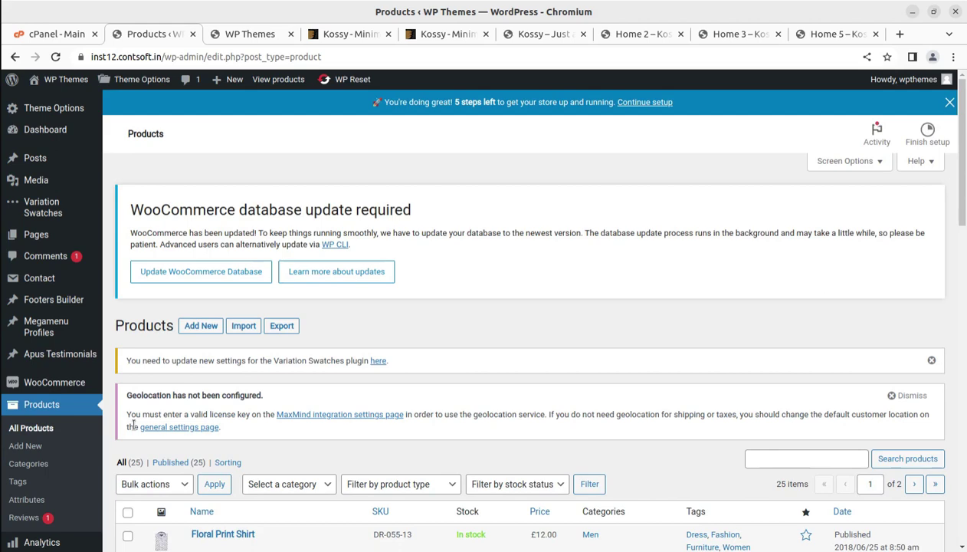
- Scroll up and down through the 25-item Kossy product list
{"action": "scroll", "coordinate": [280, 345], "scroll_direction": "down", "scroll_amount": 5}
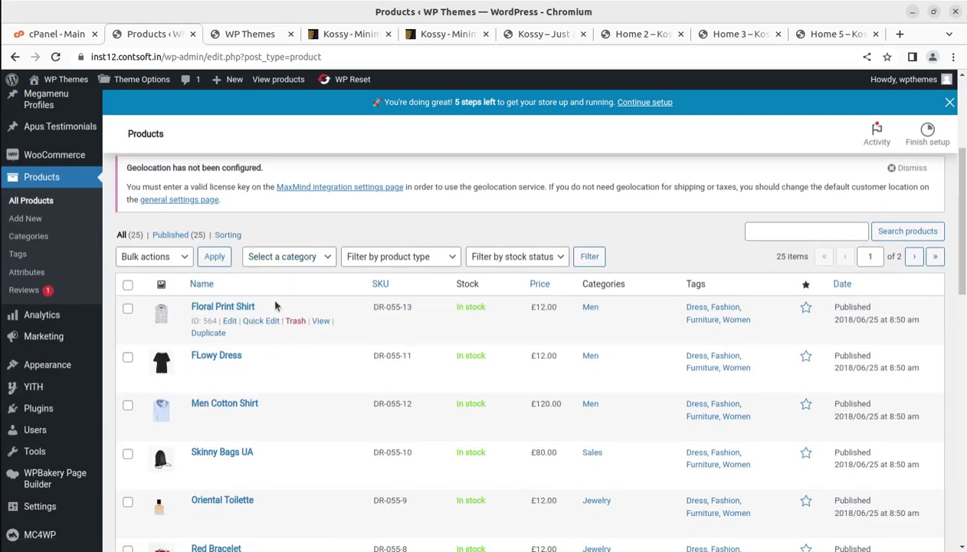
{"action": "scroll", "coordinate": [274, 307], "scroll_direction": "down", "scroll_amount": 2}
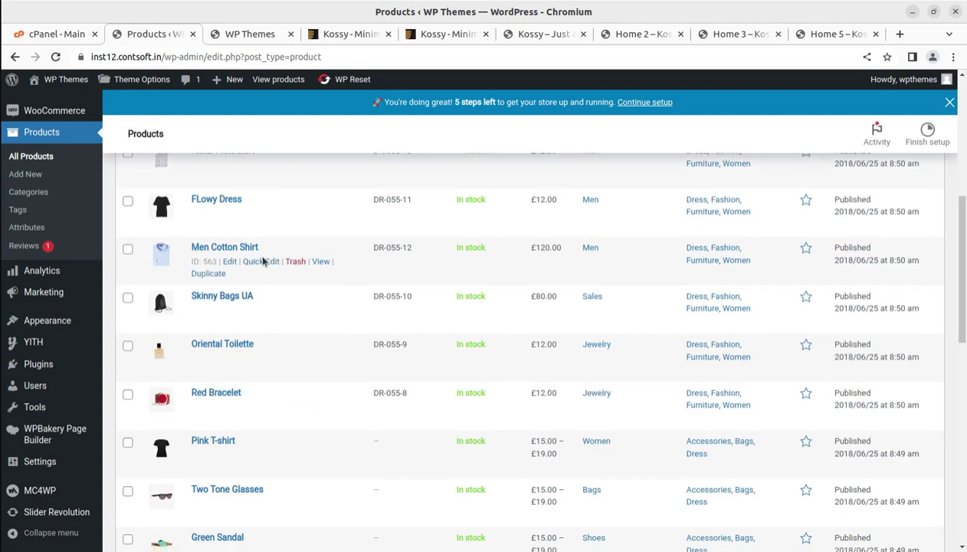
{"action": "scroll", "coordinate": [264, 305], "scroll_direction": "down", "scroll_amount": 5}
{"action": "scroll", "coordinate": [260, 305], "scroll_direction": "down", "scroll_amount": 5}
{"action": "scroll", "coordinate": [258, 308], "scroll_direction": "up", "scroll_amount": 5}
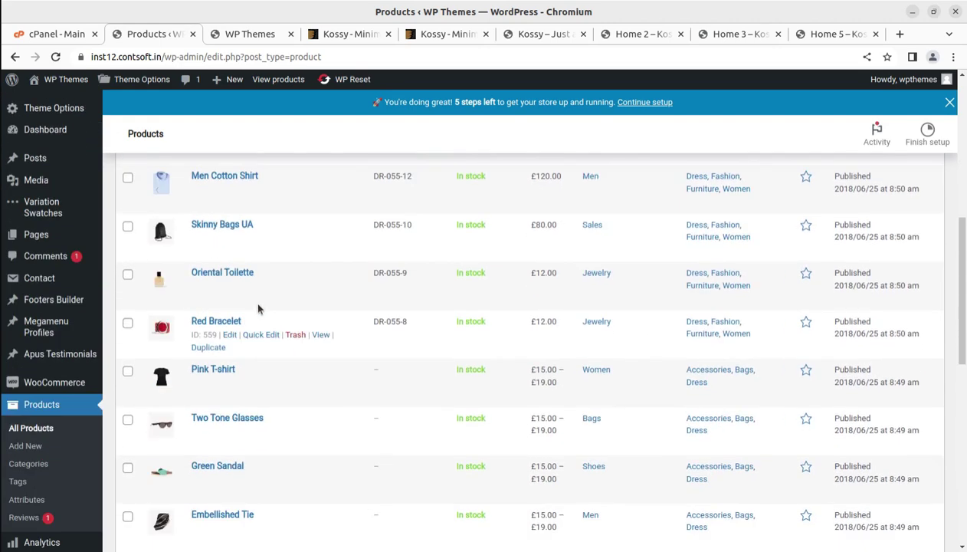
{"action": "scroll", "coordinate": [258, 308], "scroll_direction": "up", "scroll_amount": 5}
{"action": "scroll", "coordinate": [259, 308], "scroll_direction": "down", "scroll_amount": 2}
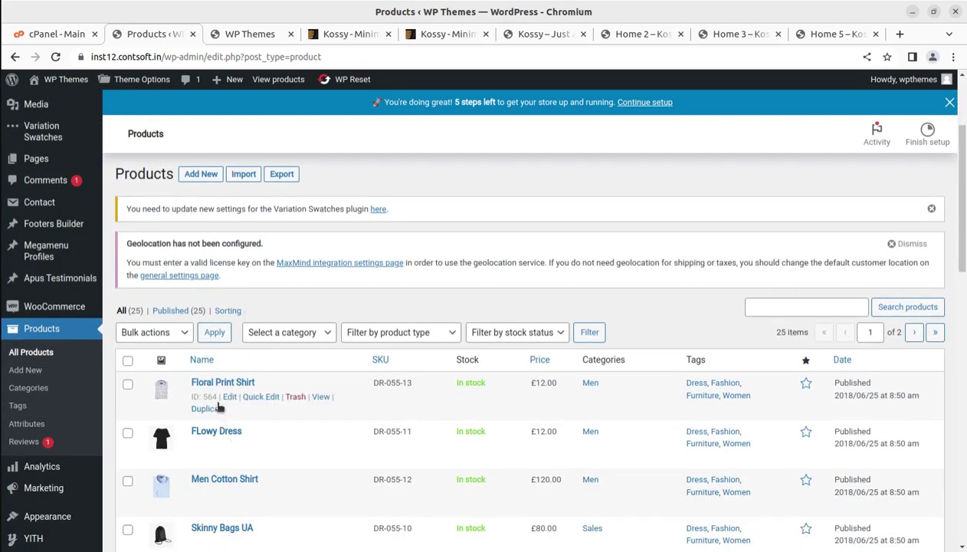
{"action": "scroll", "coordinate": [377, 380], "scroll_direction": "down", "scroll_amount": 2}
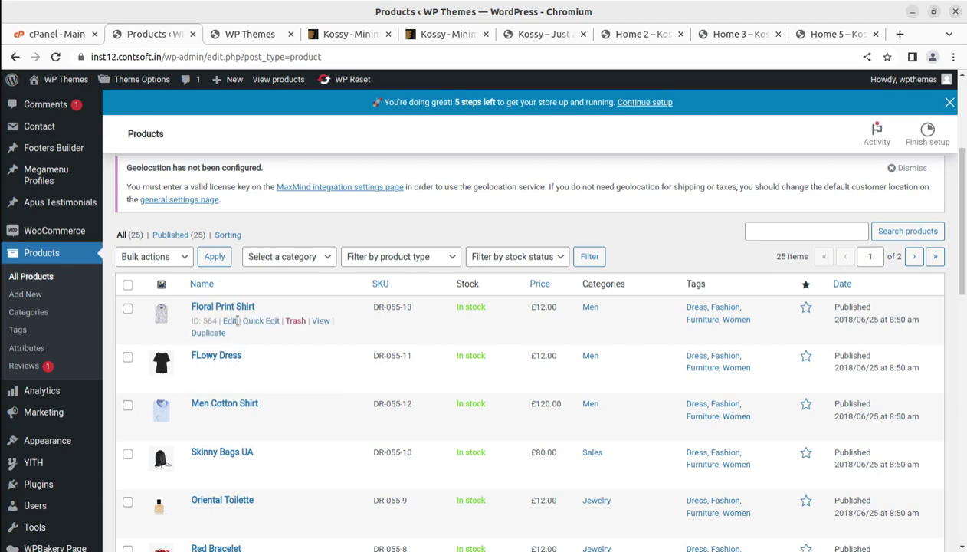
{"action": "mouse_move", "coordinate": [216, 436]}
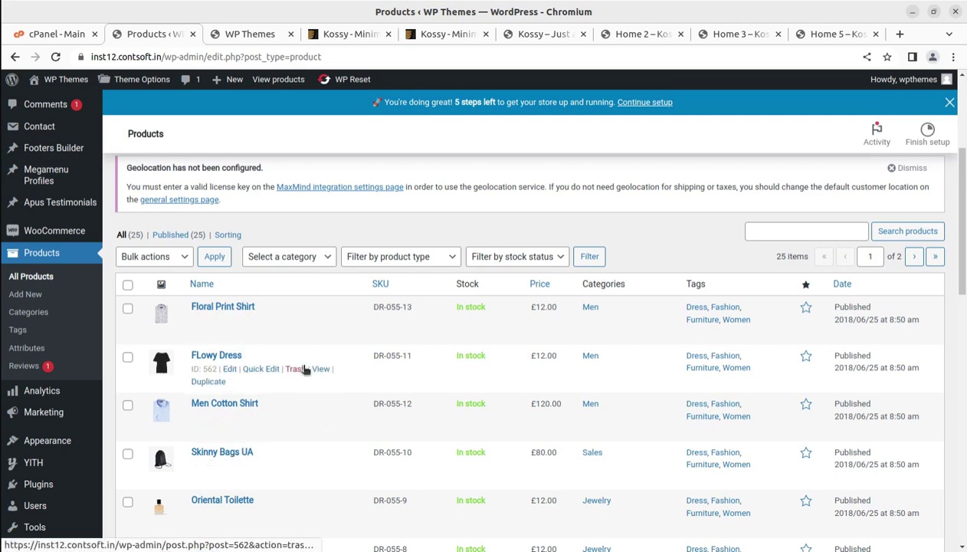
{"action": "scroll", "coordinate": [305, 368], "scroll_direction": "up", "scroll_amount": 3}
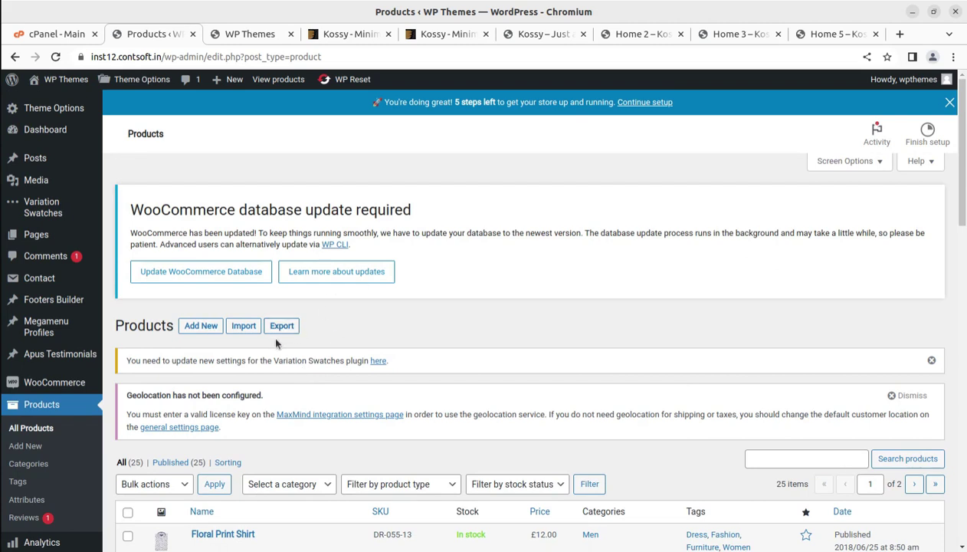
{"action": "scroll", "coordinate": [323, 337], "scroll_direction": "down", "scroll_amount": 2}
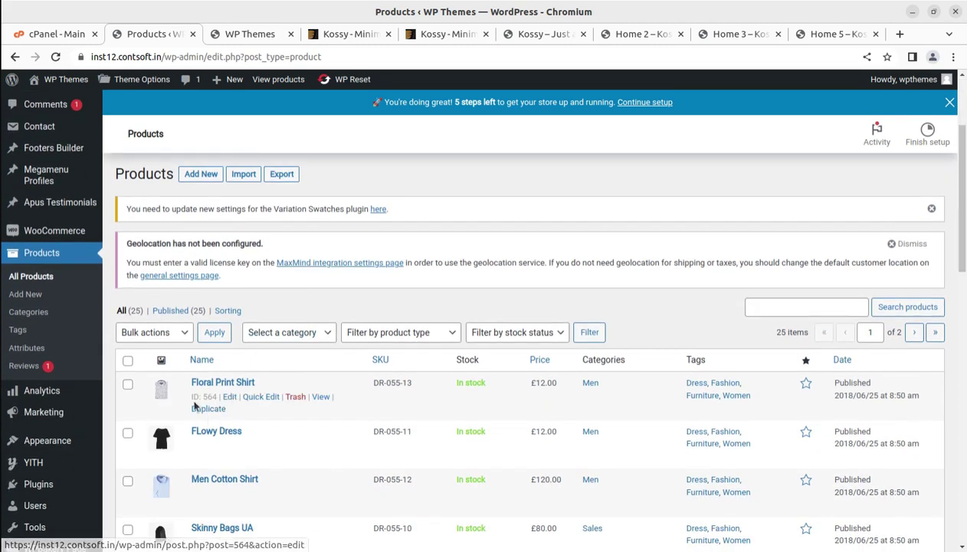
{"action": "scroll", "coordinate": [176, 413], "scroll_direction": "down", "scroll_amount": 2}
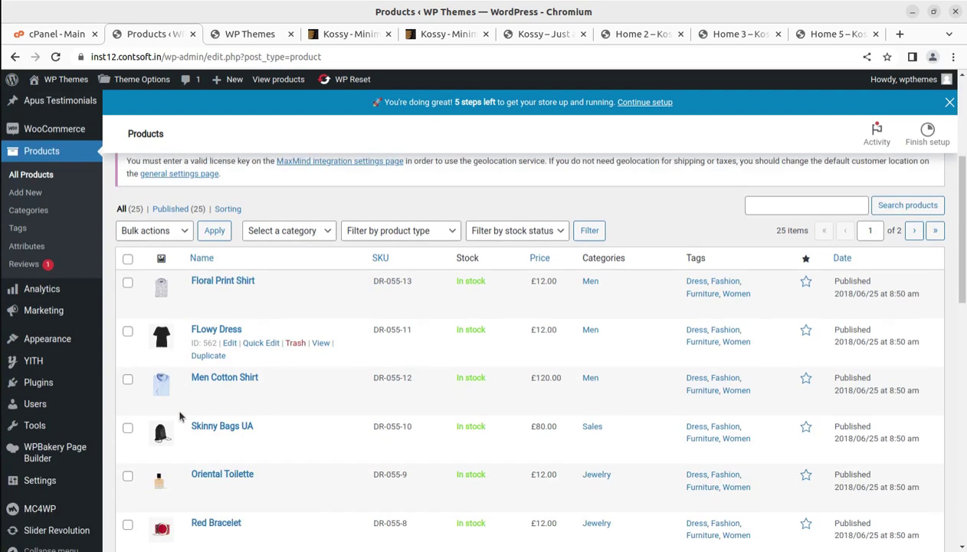
{"action": "scroll", "coordinate": [207, 431], "scroll_direction": "up", "scroll_amount": 4}
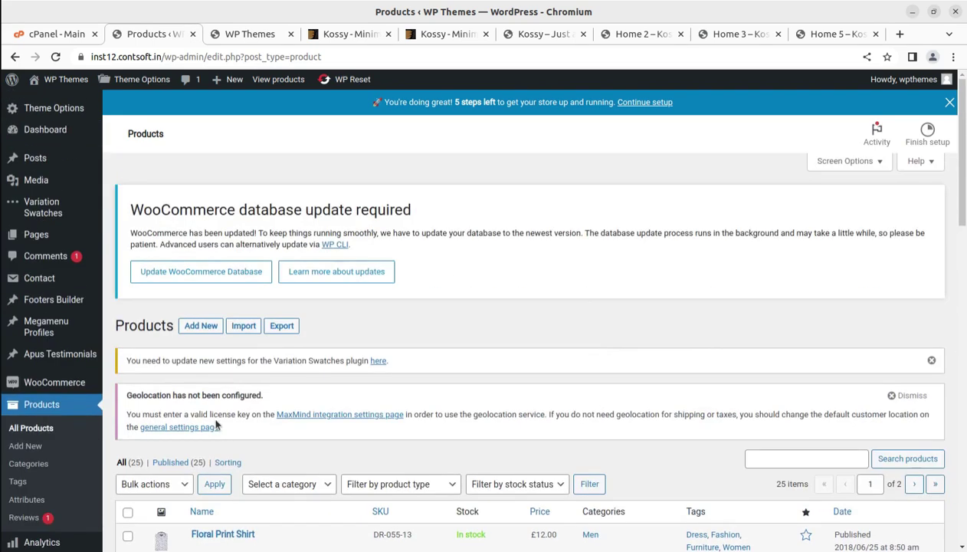
{"action": "scroll", "coordinate": [217, 426], "scroll_direction": "down", "scroll_amount": 3}
{"action": "scroll", "coordinate": [223, 414], "scroll_direction": "up", "scroll_amount": 3}
{"action": "scroll", "coordinate": [244, 402], "scroll_direction": "down", "scroll_amount": 3}
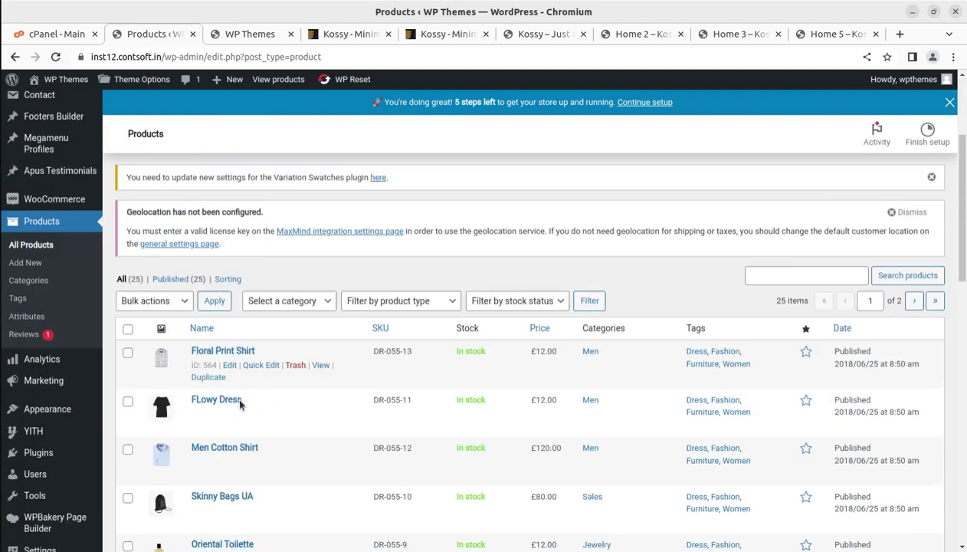
{"action": "scroll", "coordinate": [233, 354], "scroll_direction": "down", "scroll_amount": 3}
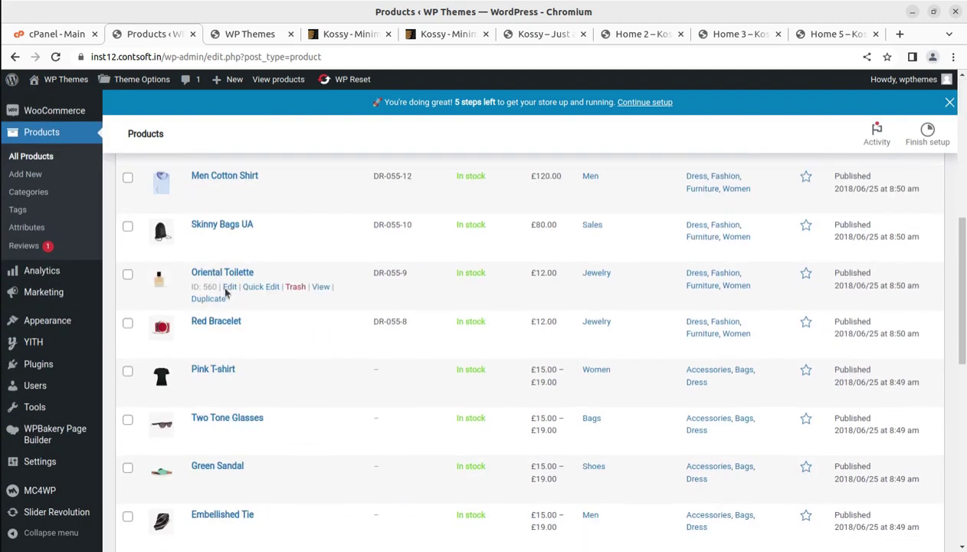
{"action": "scroll", "coordinate": [219, 264], "scroll_direction": "up", "scroll_amount": 5}
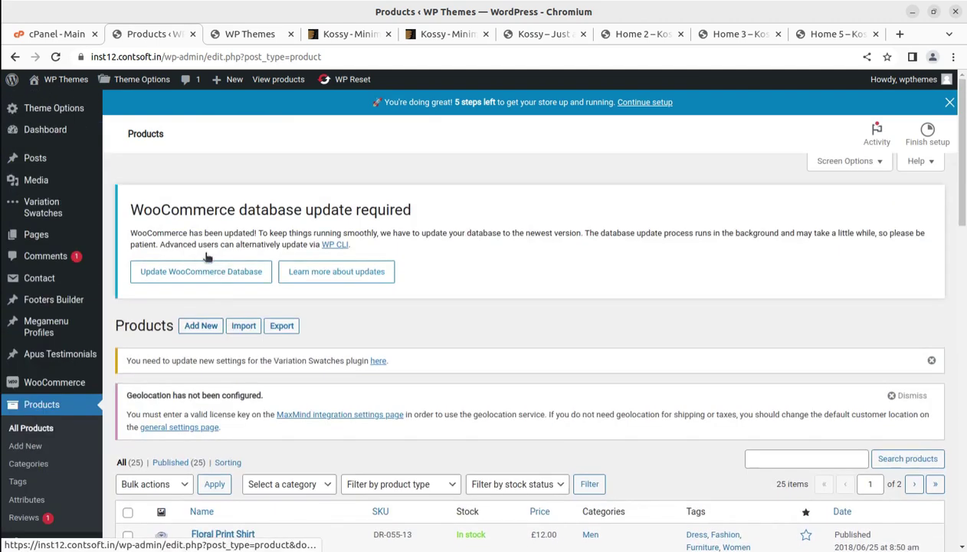
- Scroll the Kossy storefront products, then start editing the Shop page from the toolbar
{"action": "left_click", "coordinate": [236, 35]}
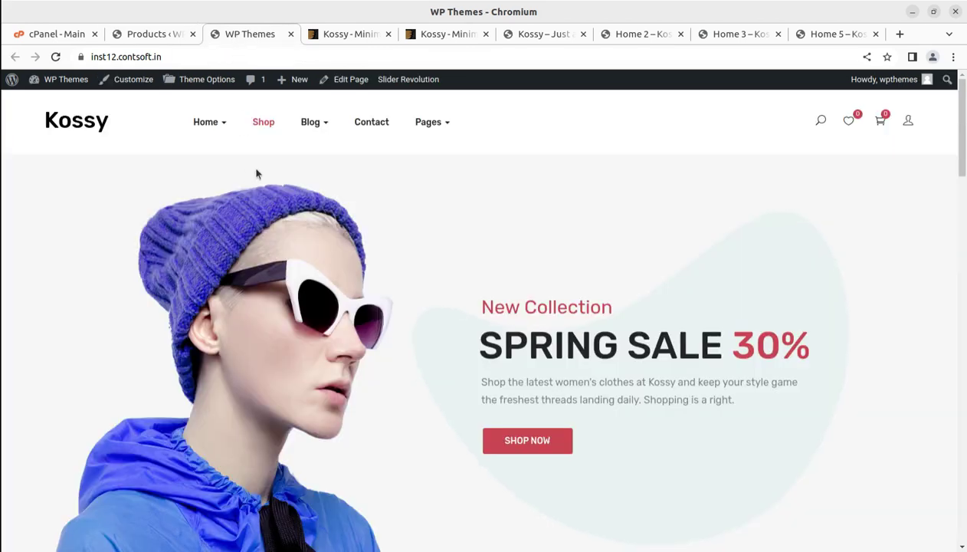
{"action": "scroll", "coordinate": [462, 199], "scroll_direction": "down", "scroll_amount": 5}
{"action": "scroll", "coordinate": [459, 198], "scroll_direction": "down", "scroll_amount": 2}
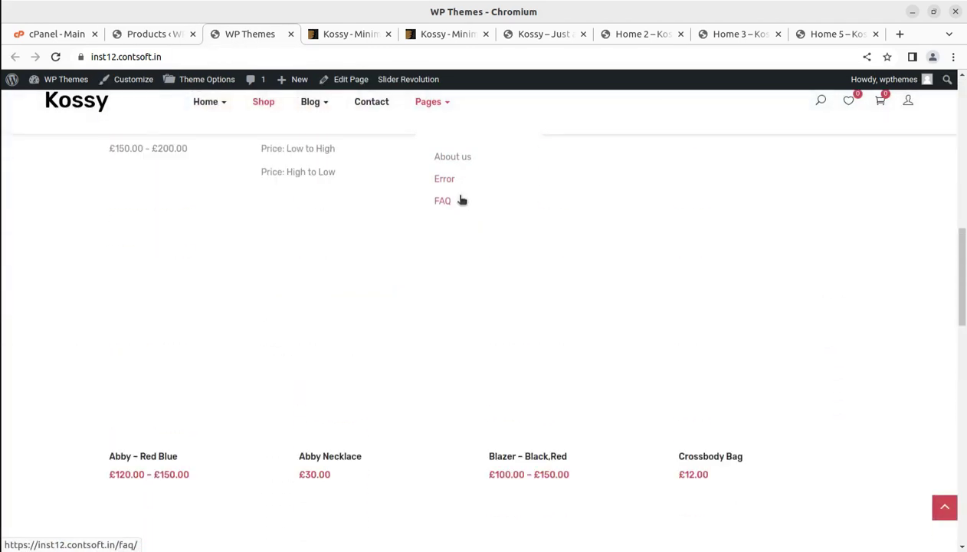
{"action": "scroll", "coordinate": [350, 121], "scroll_direction": "up", "scroll_amount": 10}
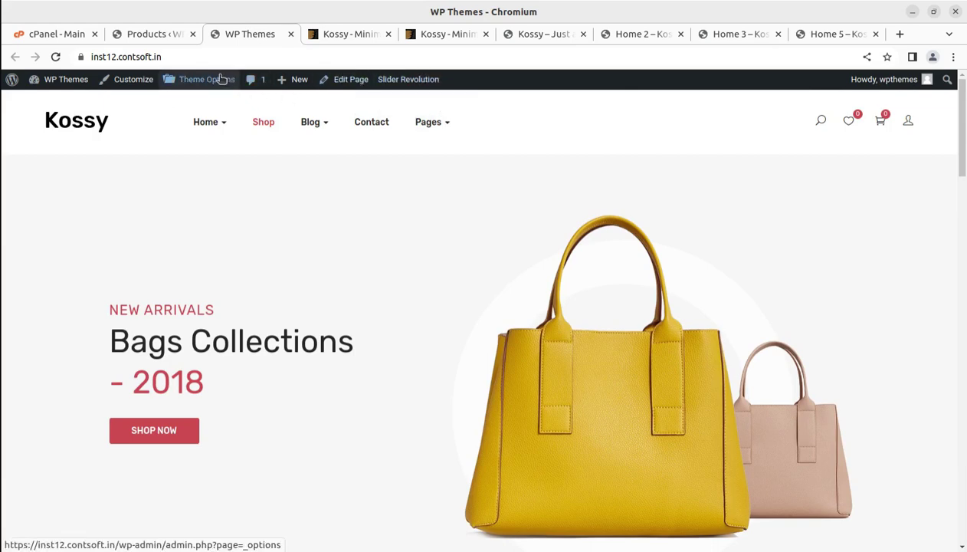
{"action": "left_click", "coordinate": [56, 58]}
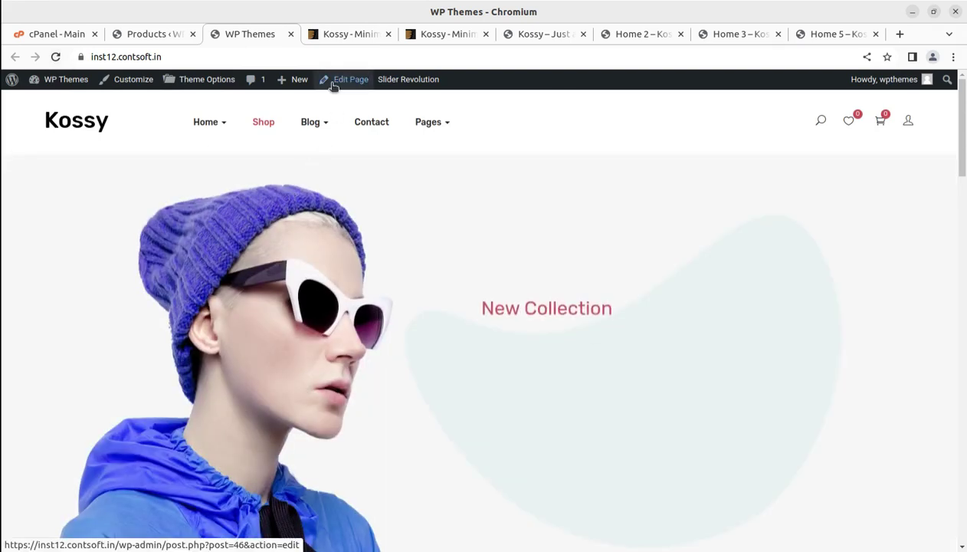
{"action": "left_click", "coordinate": [333, 81]}
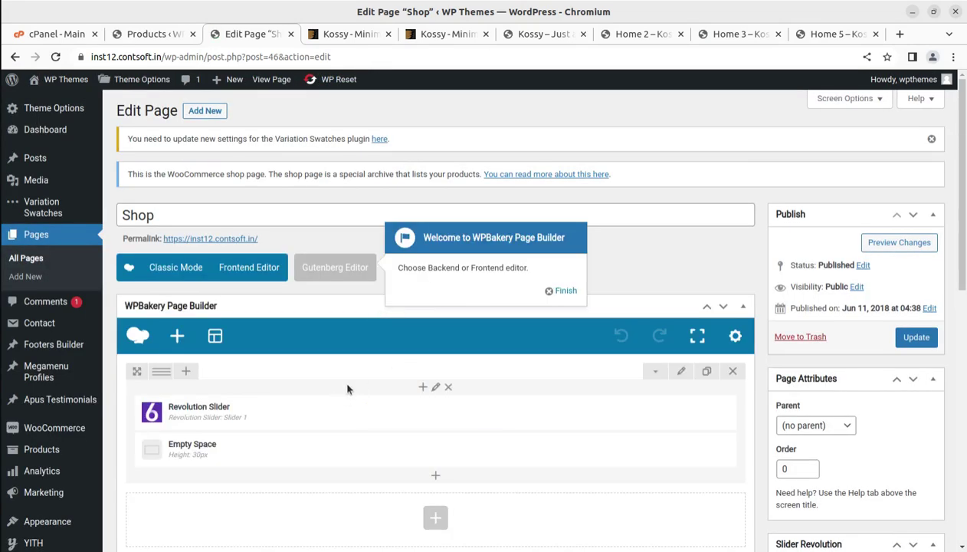
- Dismiss the WPBakery welcome tip on the Shop page and scroll to its Display Settings
{"action": "scroll", "coordinate": [346, 389], "scroll_direction": "down", "scroll_amount": 2}
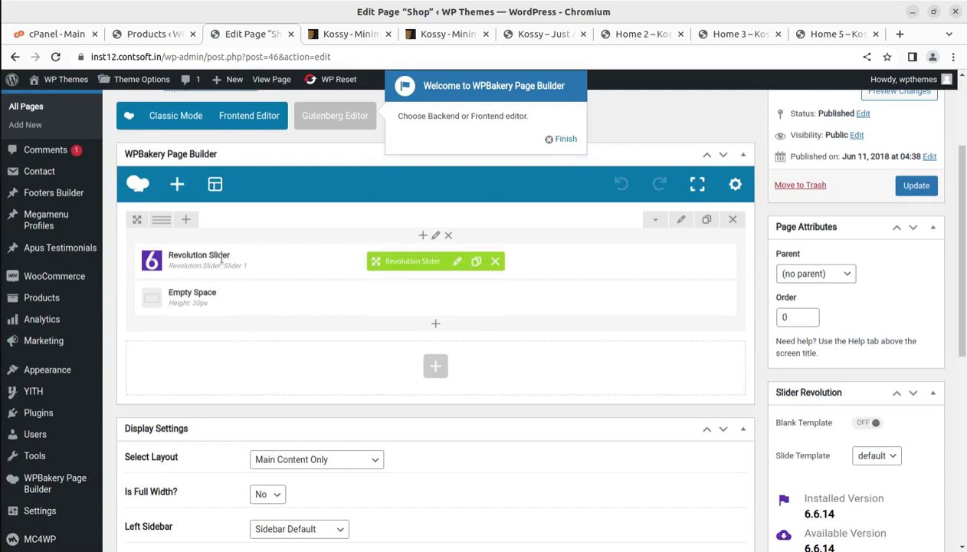
{"action": "left_click", "coordinate": [552, 139]}
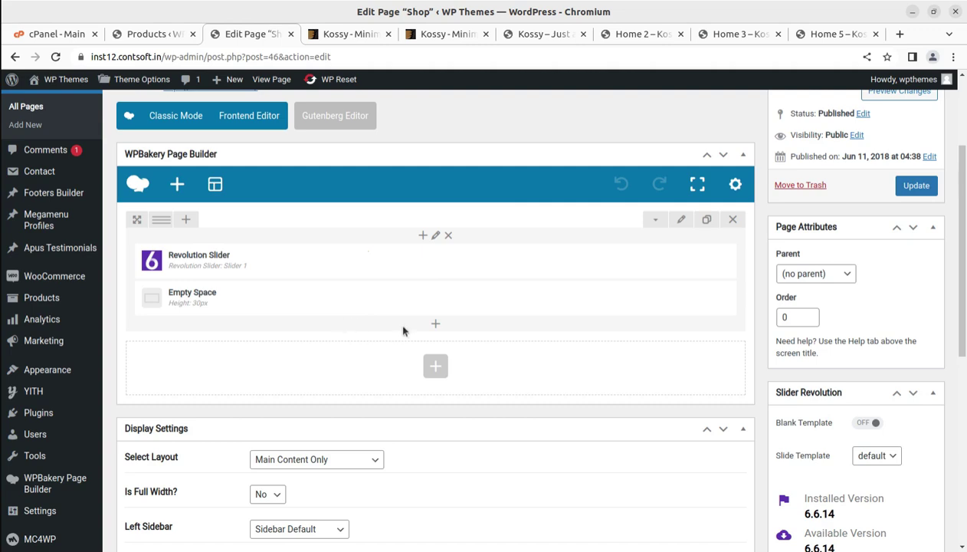
{"action": "scroll", "coordinate": [385, 325], "scroll_direction": "down", "scroll_amount": 3}
{"action": "scroll", "coordinate": [385, 325], "scroll_direction": "down", "scroll_amount": 2}
{"action": "scroll", "coordinate": [386, 320], "scroll_direction": "up", "scroll_amount": 2}
{"action": "scroll", "coordinate": [386, 319], "scroll_direction": "up", "scroll_amount": 6}
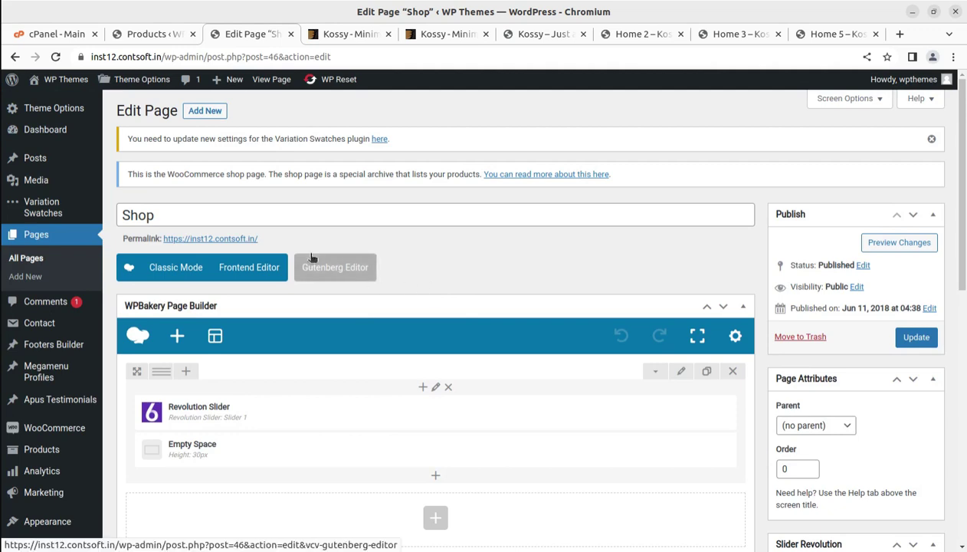
{"action": "scroll", "coordinate": [327, 268], "scroll_direction": "down", "scroll_amount": 5}
{"action": "scroll", "coordinate": [502, 383], "scroll_direction": "down", "scroll_amount": 5}
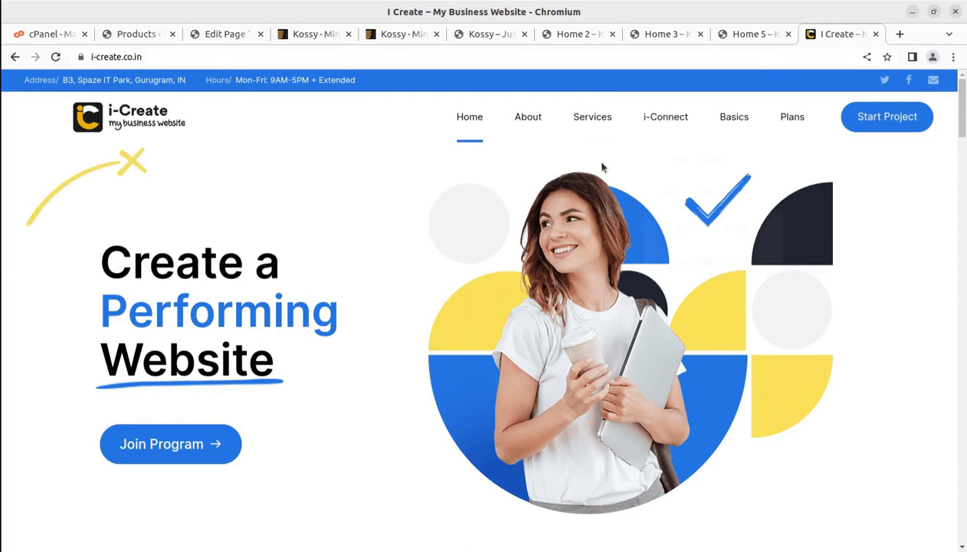
- Scroll the i-Create home page to Flexibility & Features and its three offerings, then back
{"action": "scroll", "coordinate": [575, 276], "scroll_direction": "down", "scroll_amount": 2}
{"action": "scroll", "coordinate": [572, 274], "scroll_direction": "down", "scroll_amount": 3}
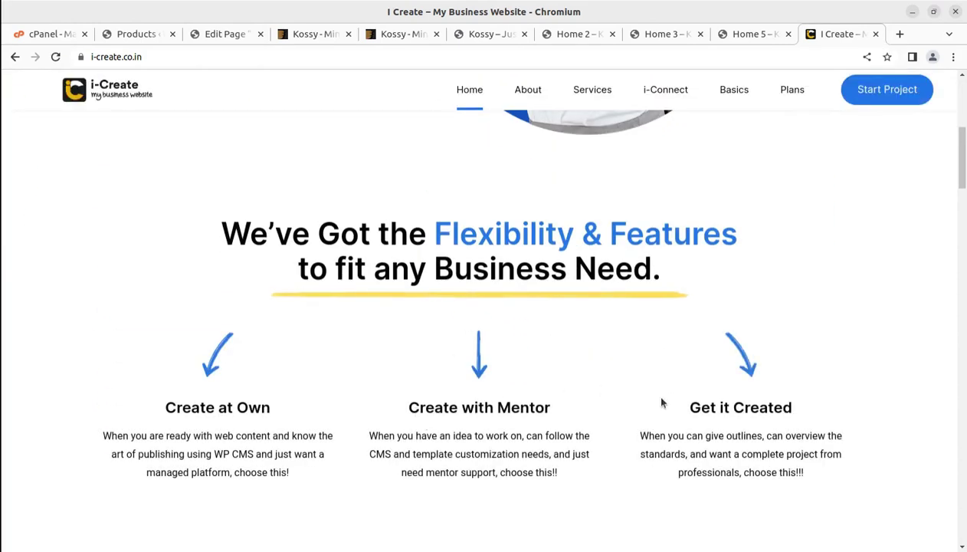
{"action": "scroll", "coordinate": [536, 268], "scroll_direction": "up", "scroll_amount": 5}
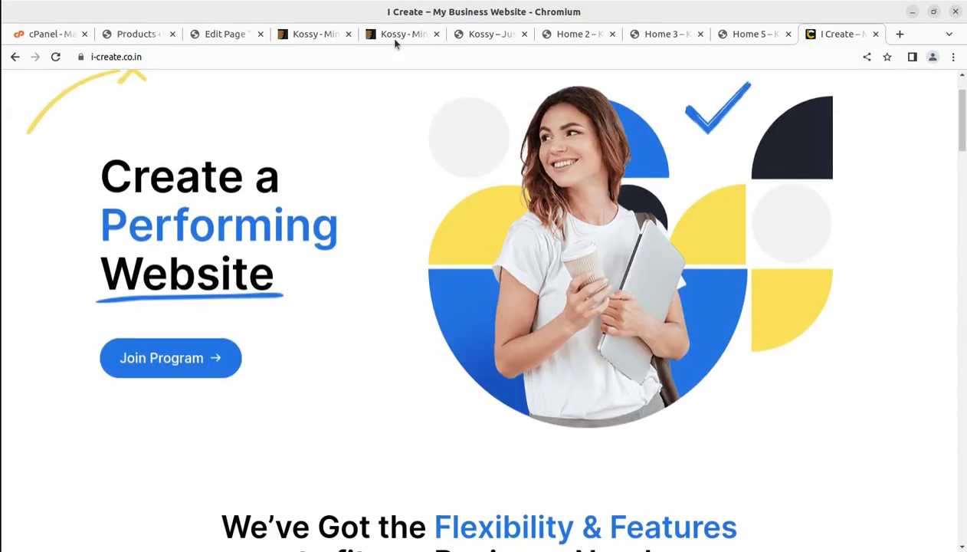
- Compare the Kossy demo home page with the Home 2, Home 3 and Home 5 layouts
{"action": "left_click", "coordinate": [395, 36]}
{"action": "left_click", "coordinate": [493, 36]}
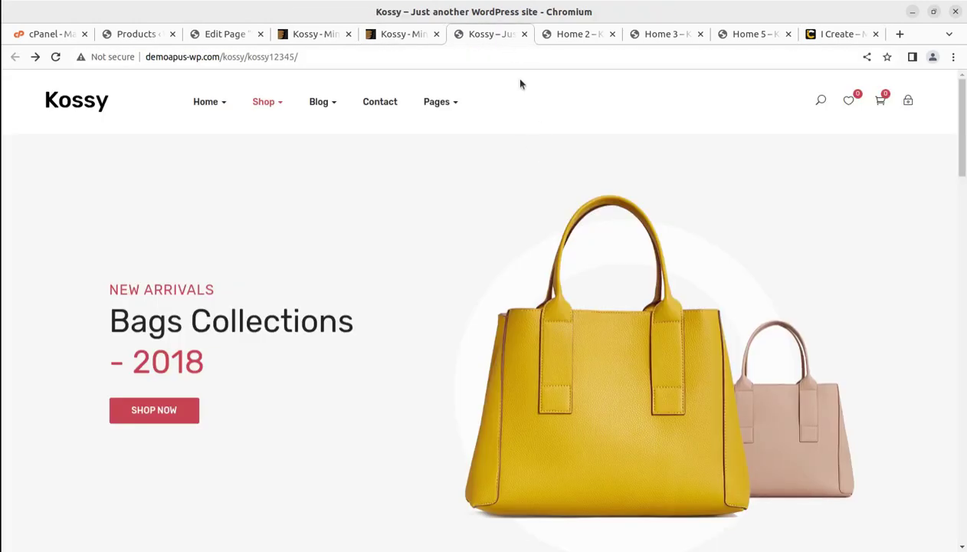
{"action": "left_click", "coordinate": [568, 36]}
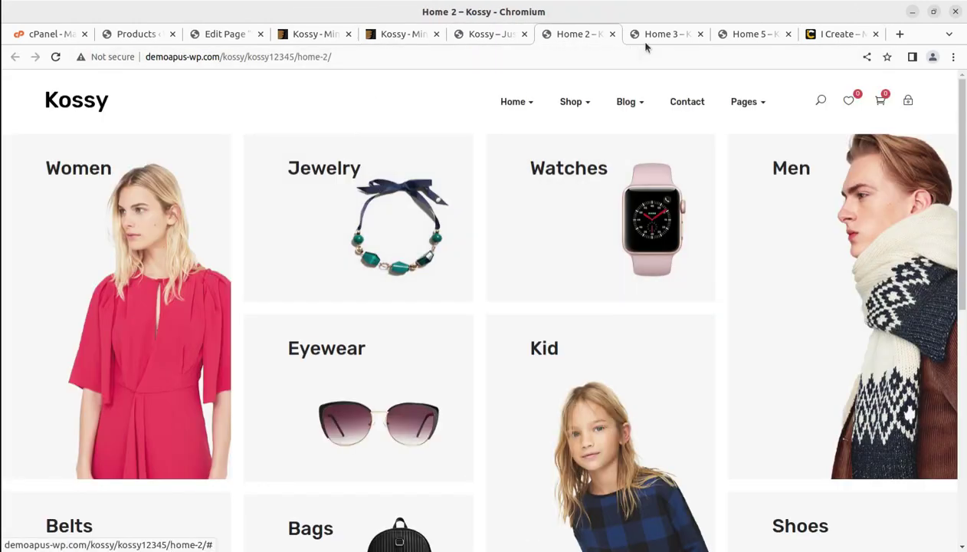
{"action": "left_click", "coordinate": [665, 36]}
{"action": "left_click", "coordinate": [738, 35]}
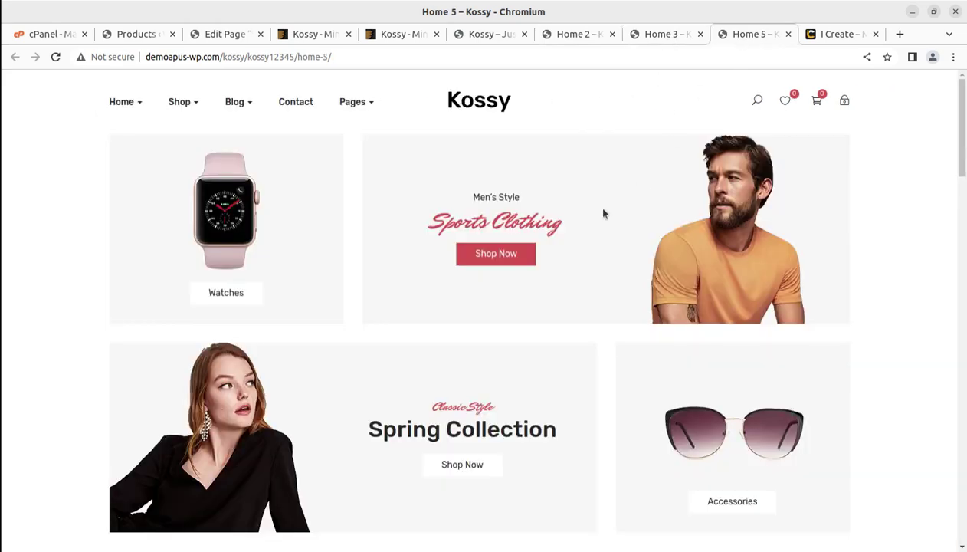
- Return to the Kossy ThemeForest item page and scroll through its description
{"action": "left_click", "coordinate": [311, 35]}
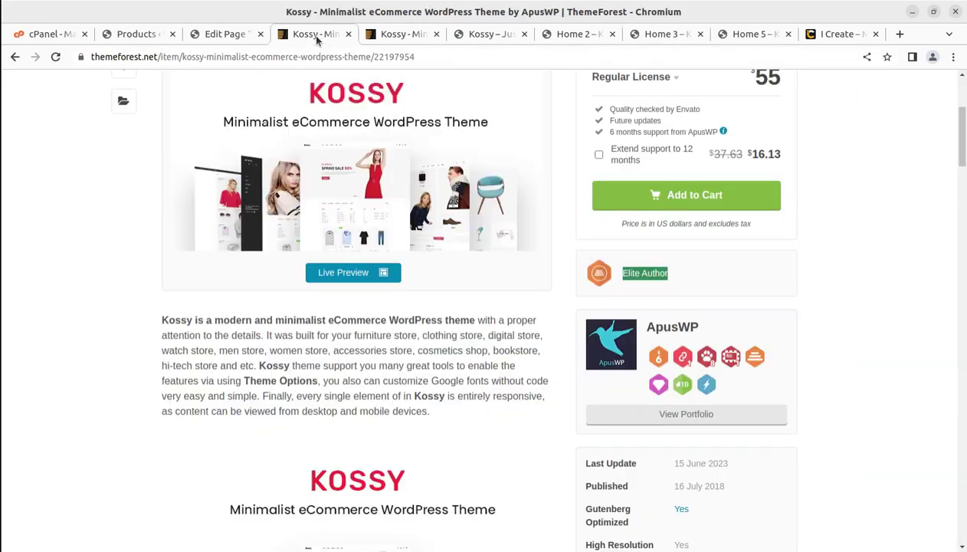
{"action": "scroll", "coordinate": [329, 177], "scroll_direction": "up", "scroll_amount": 3}
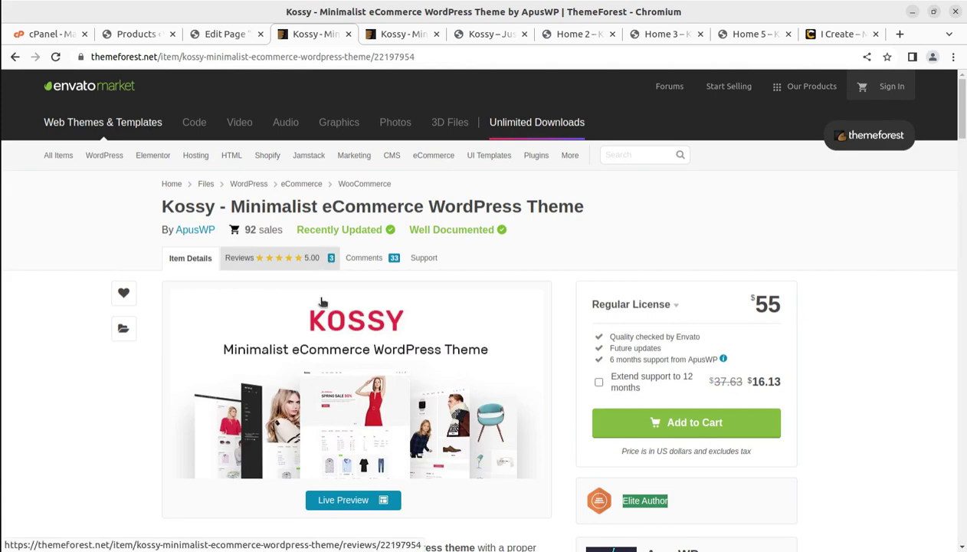
{"action": "scroll", "coordinate": [322, 301], "scroll_direction": "down", "scroll_amount": 2}
{"action": "scroll", "coordinate": [314, 303], "scroll_direction": "down", "scroll_amount": 2}
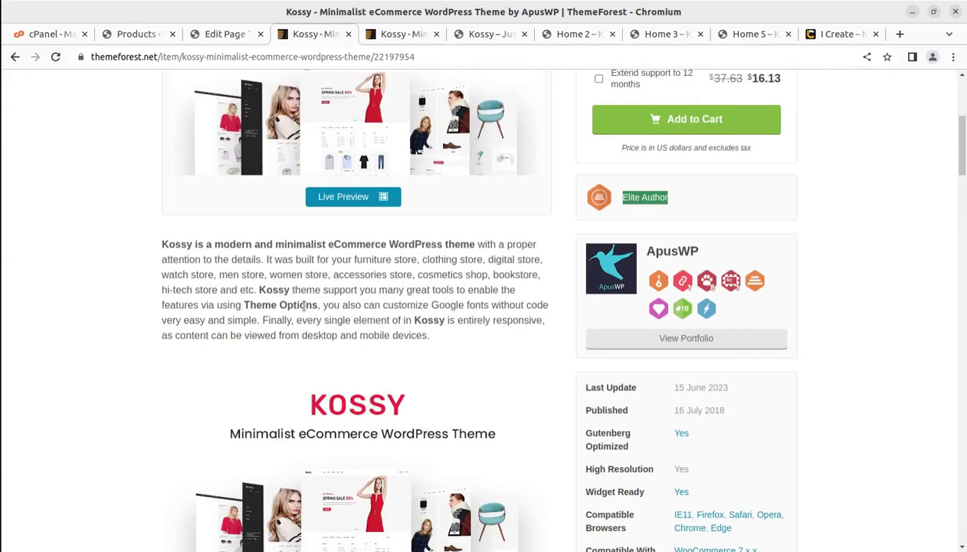
{"action": "scroll", "coordinate": [305, 305], "scroll_direction": "up", "scroll_amount": 4}
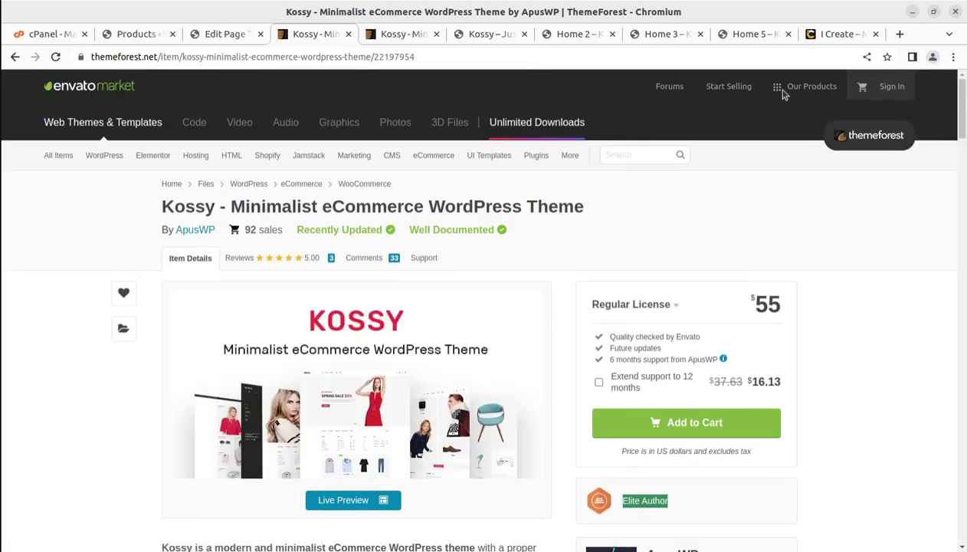
- Glance at the i-Create site's i-Connect services, then return to the Kossy preview
{"action": "left_click", "coordinate": [839, 34]}
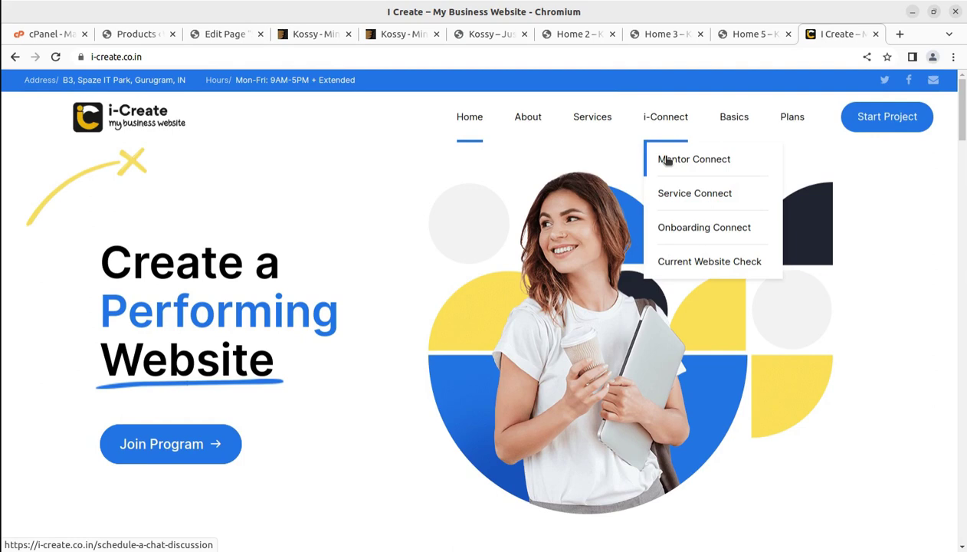
{"action": "left_click", "coordinate": [399, 35]}
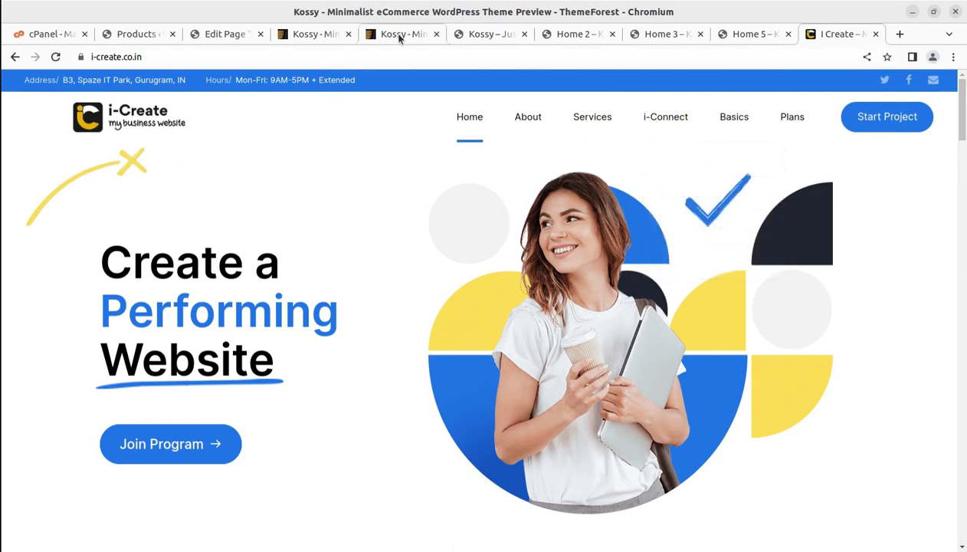
- View the Kossy live demo home page and its product filters below the bag slider
{"action": "left_click", "coordinate": [470, 38]}
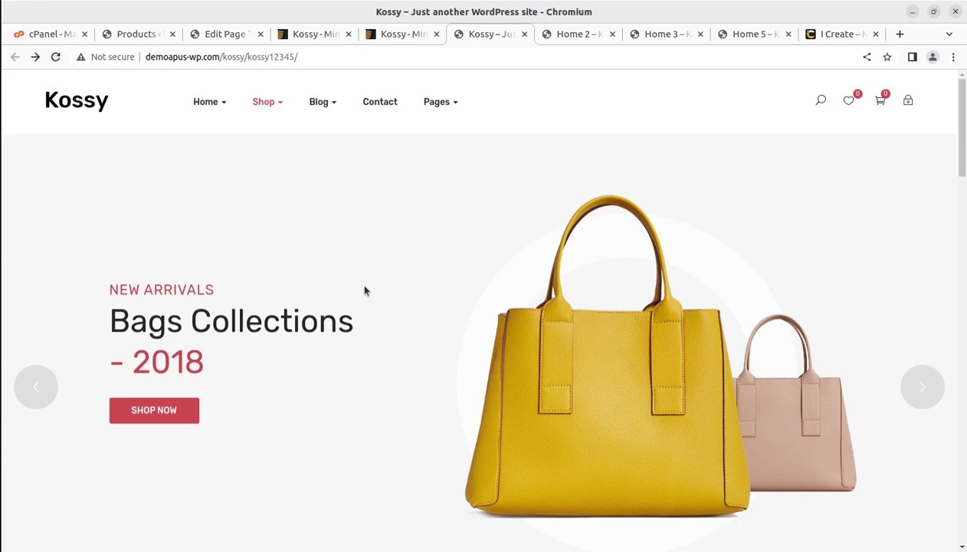
{"action": "scroll", "coordinate": [337, 306], "scroll_direction": "down", "scroll_amount": 4}
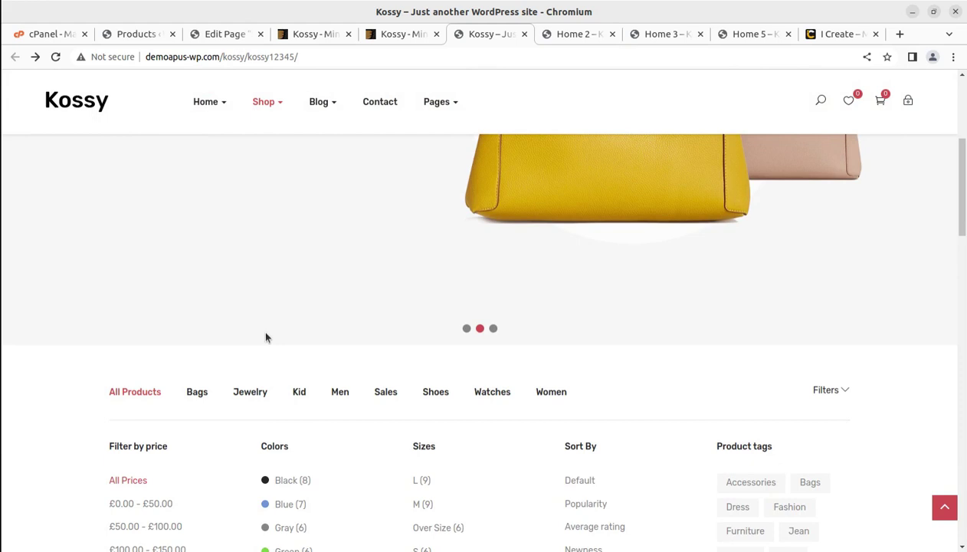
{"action": "scroll", "coordinate": [266, 337], "scroll_direction": "up", "scroll_amount": 4}
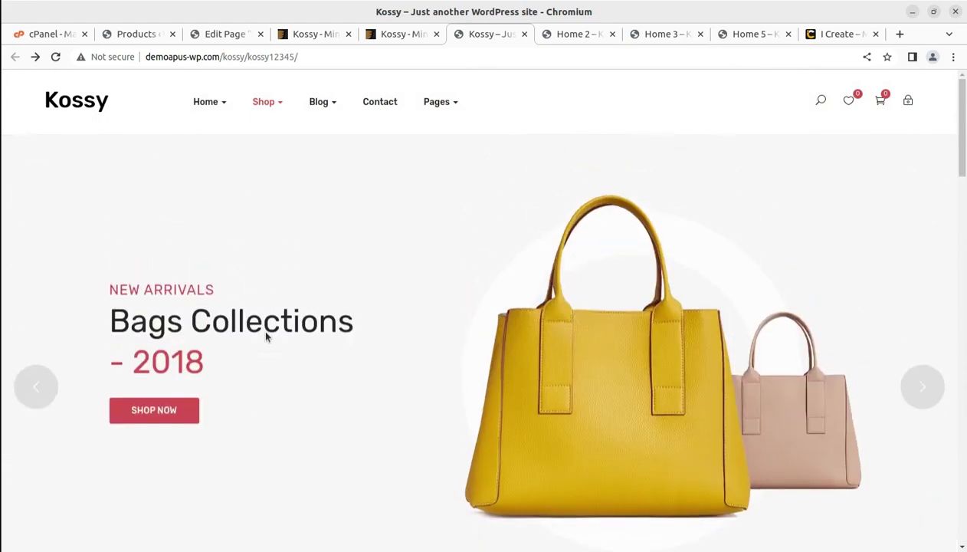